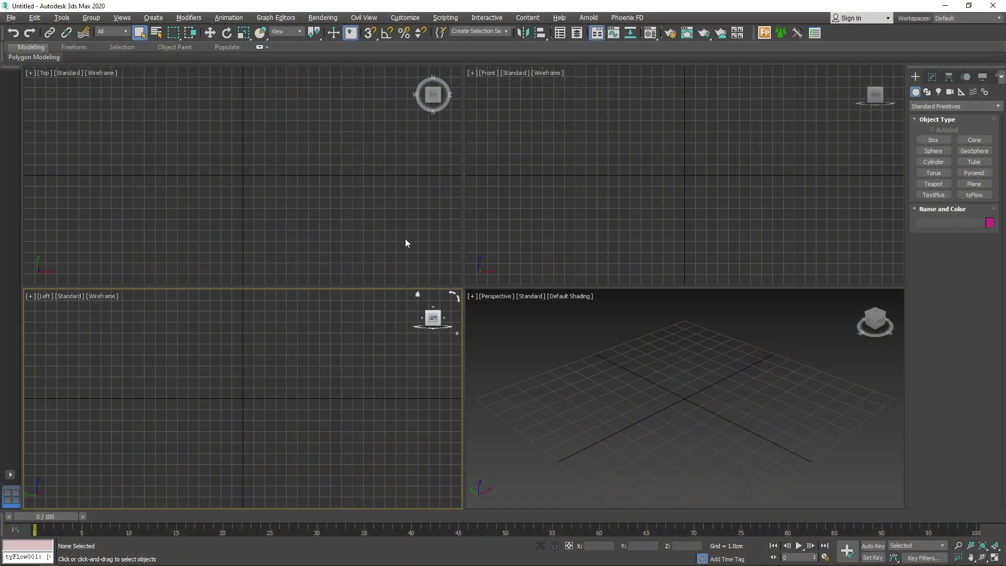
Make the Perspective viewport active and maximize it to fill the workspace
click(406, 243)
click(617, 197)
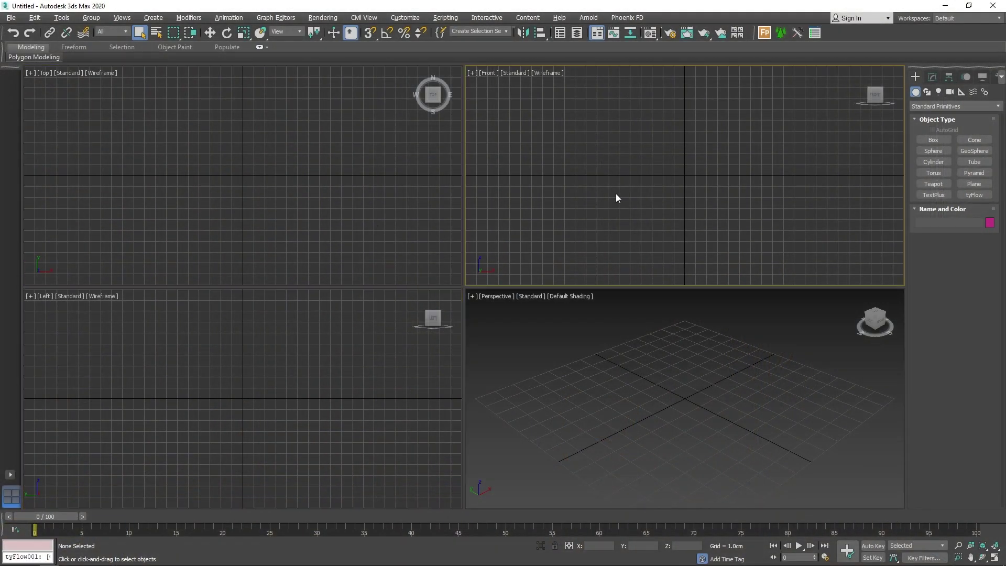
click(278, 341)
click(634, 354)
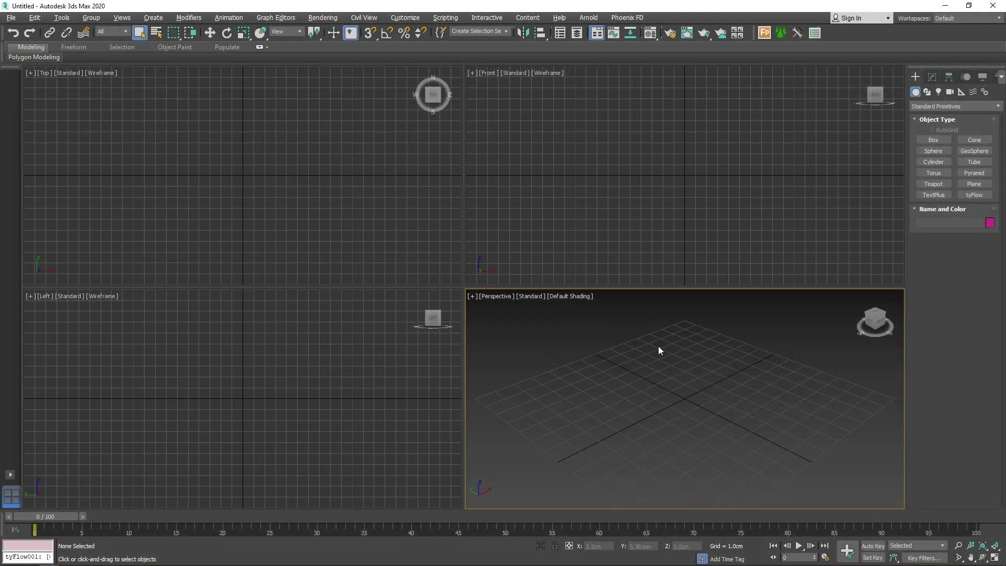
key(alt+w)
scroll(536, 322, down, 4)
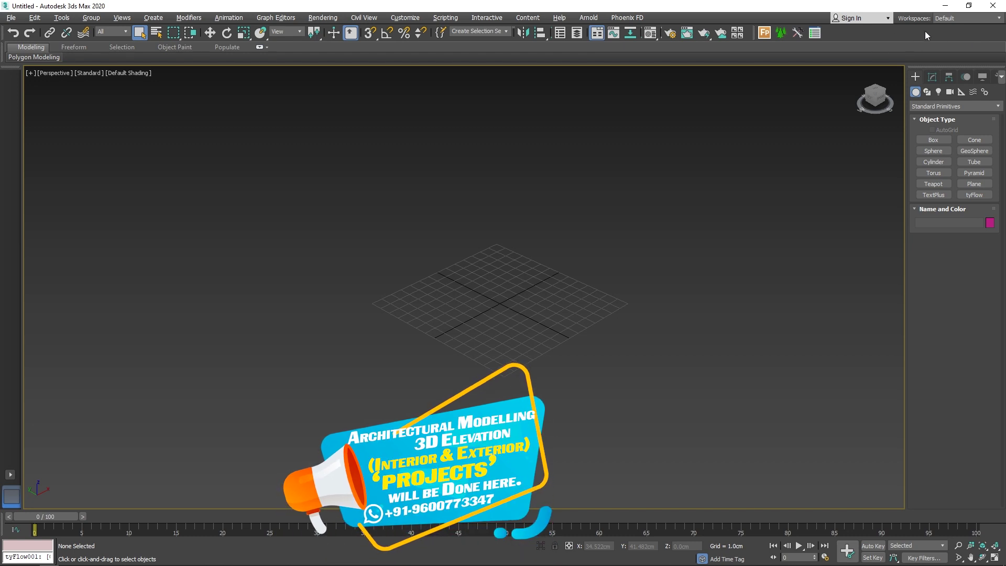
Enable the Corona Official Toolbar and dock it on the left
right_click(899, 34)
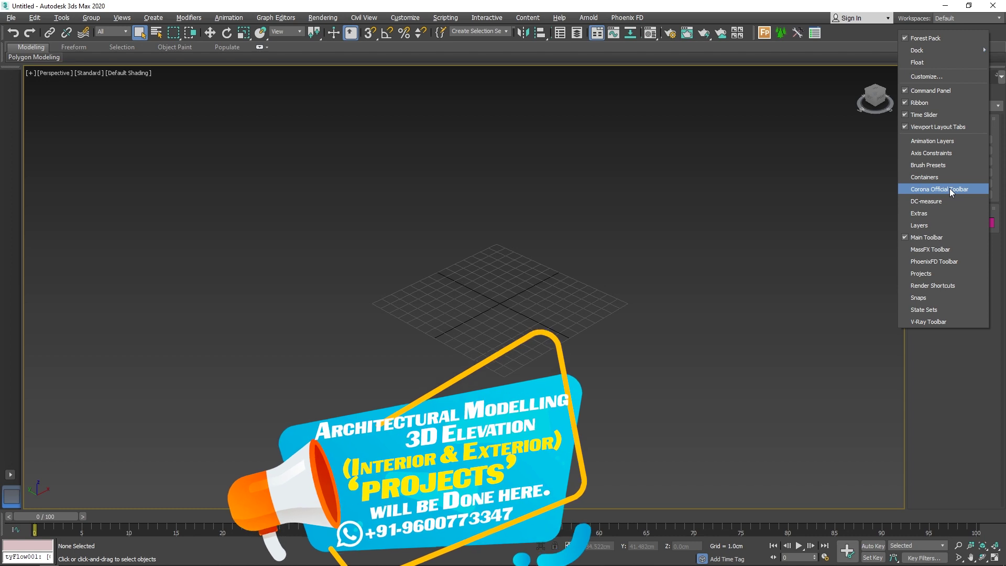
click(951, 192)
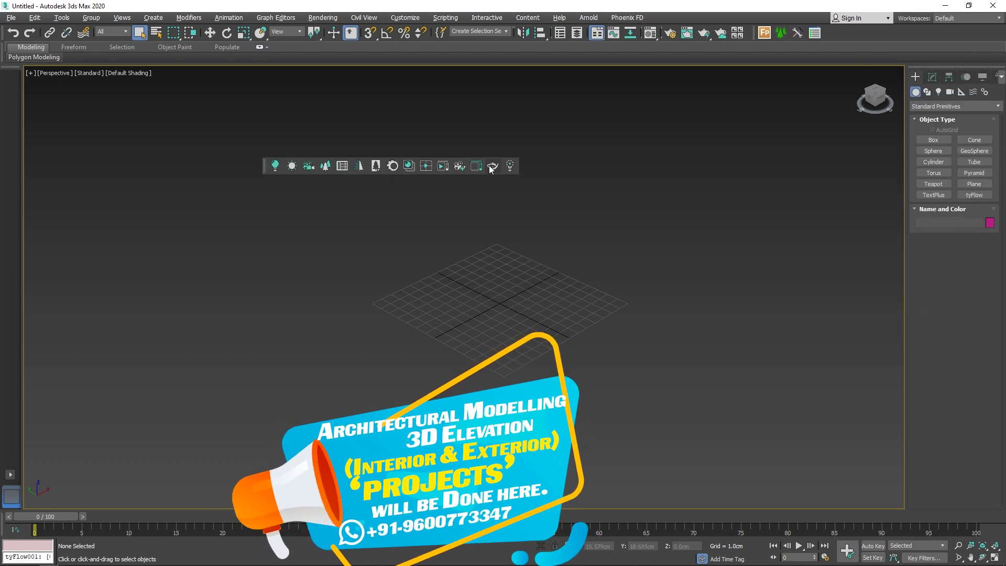
mouse_move(264, 166)
mouse_down()
mouse_move(380, 110)
mouse_move(32, 127)
mouse_up()
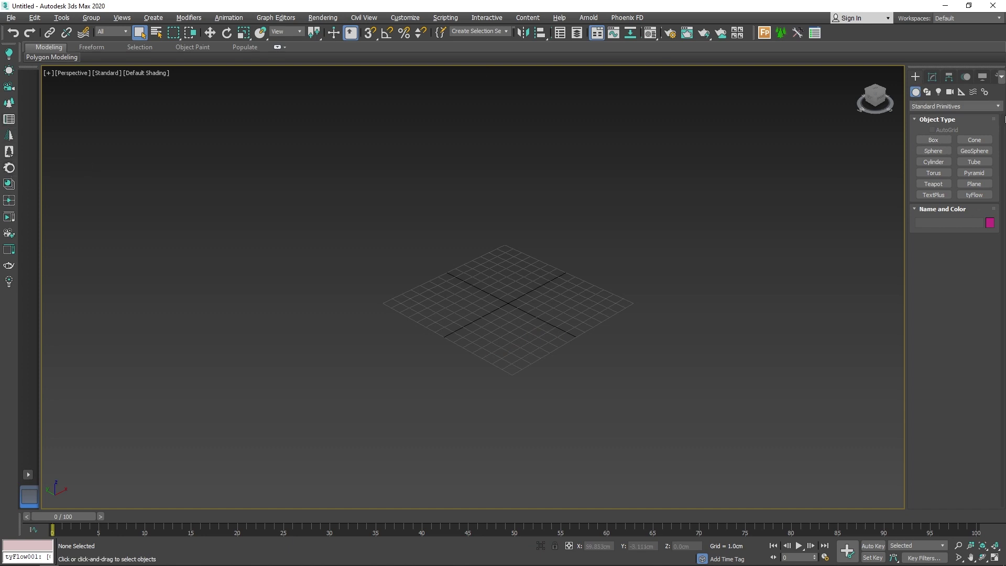
Switch the Create panel category to Corona and view the Corona light types
click(921, 107)
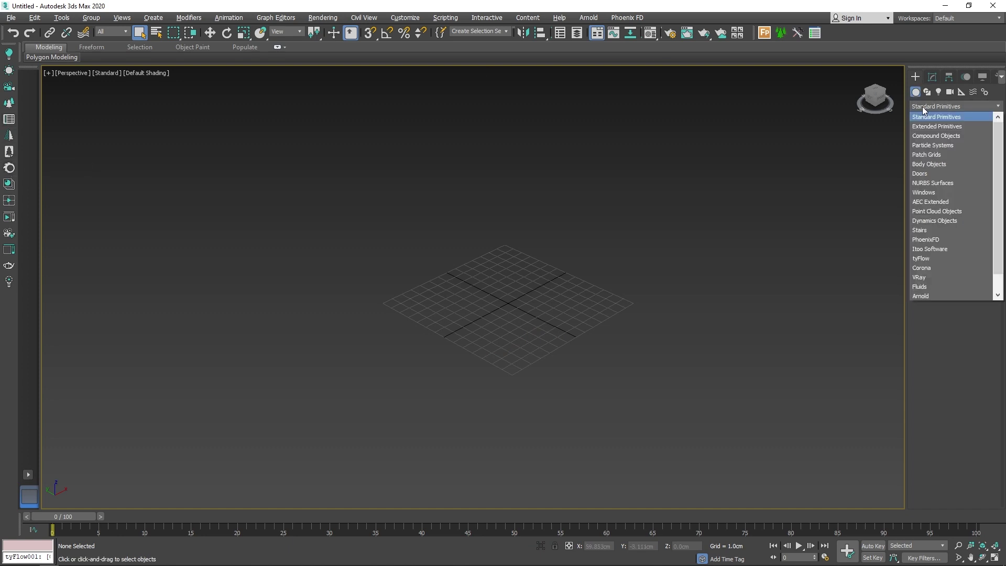
click(922, 267)
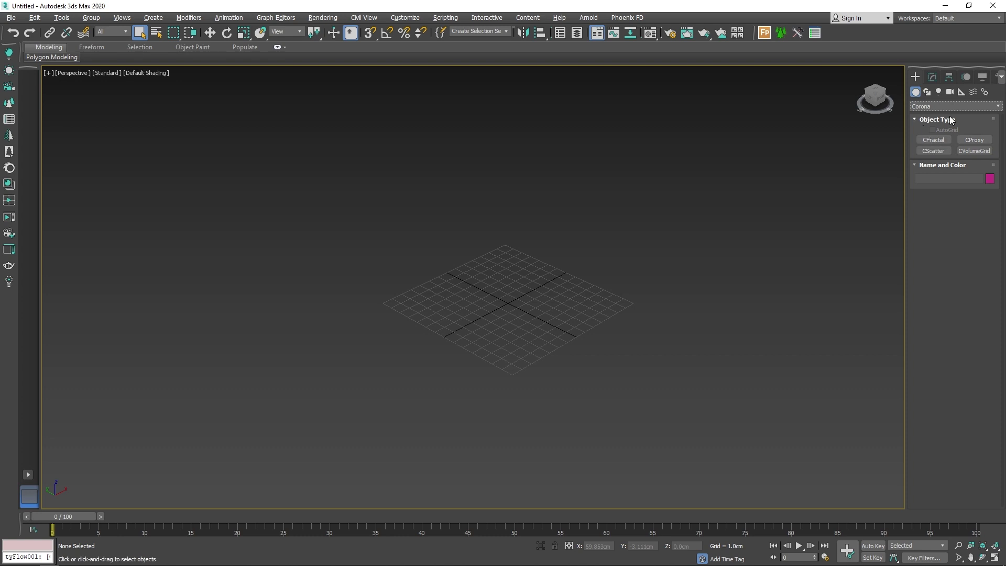
click(927, 92)
click(946, 106)
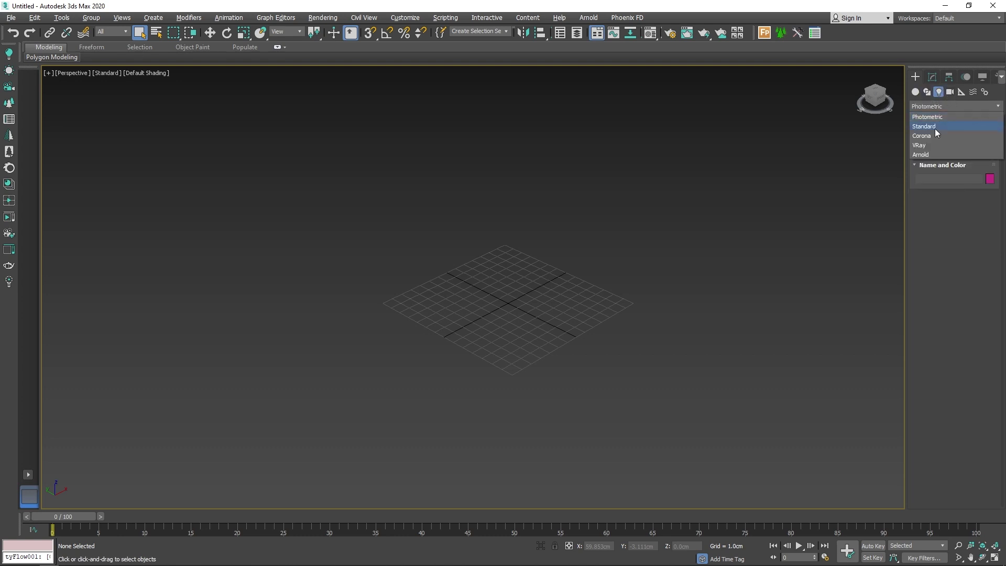
click(925, 136)
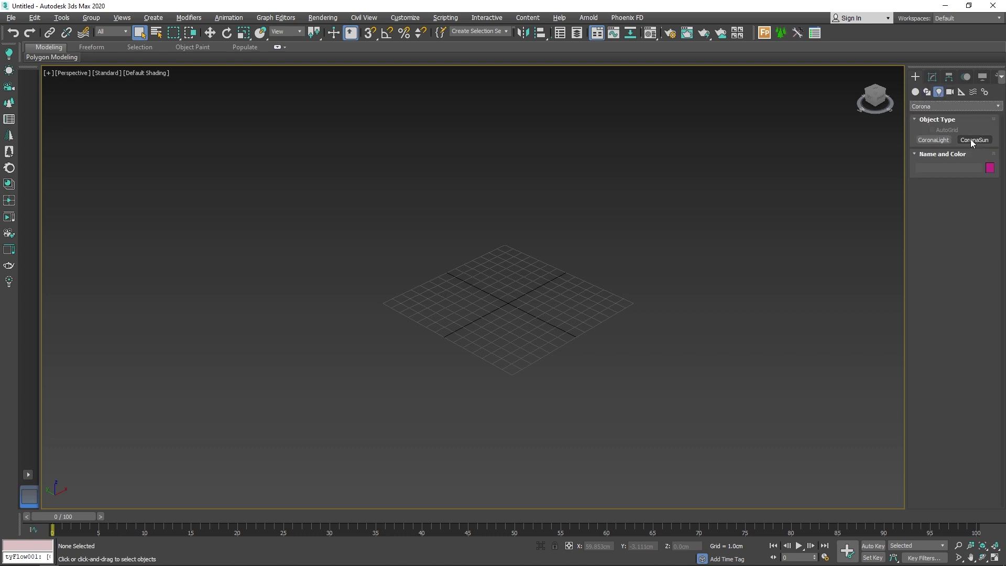
Check the standard camera types, return to Corona geometry, and orbit the view lower
click(949, 92)
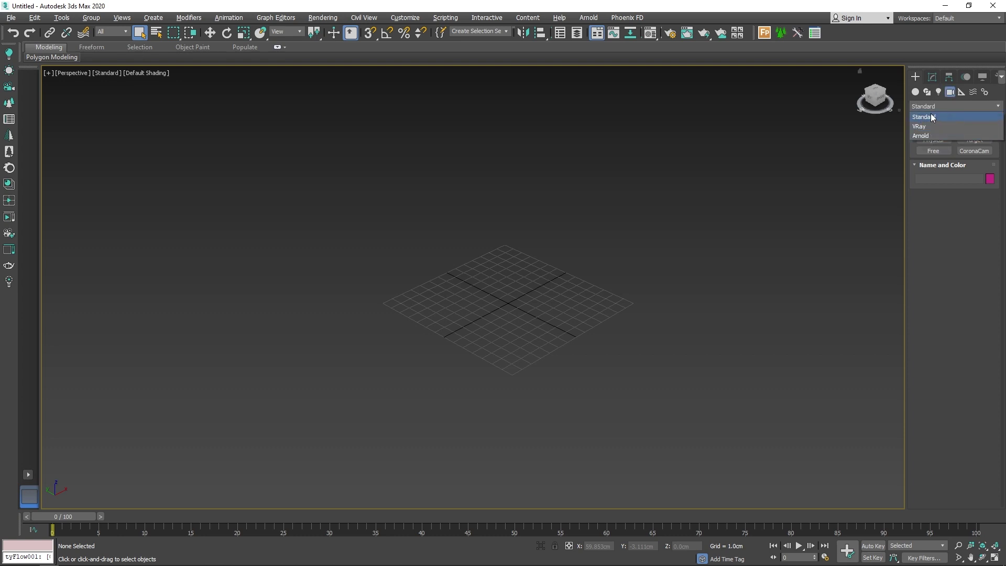
click(931, 116)
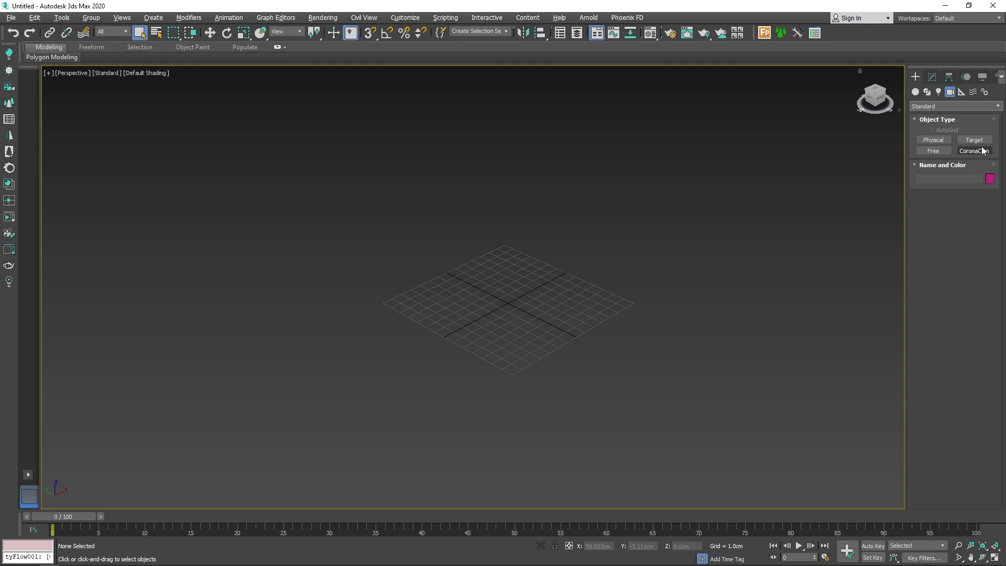
click(915, 92)
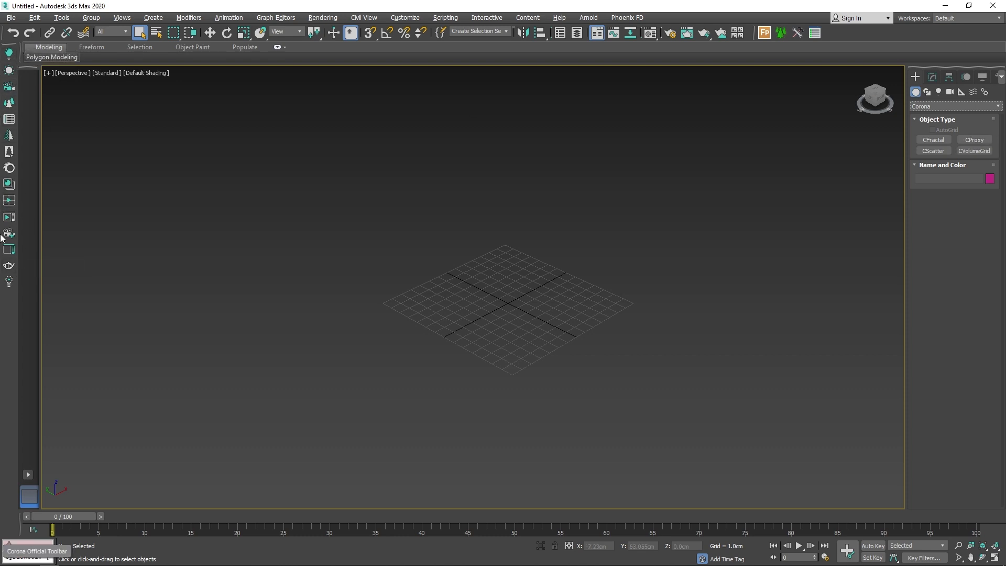
mouse_move(636, 360)
alt+middle_down()
mouse_move(626, 359)
mouse_move(633, 422)
alt+middle_up()
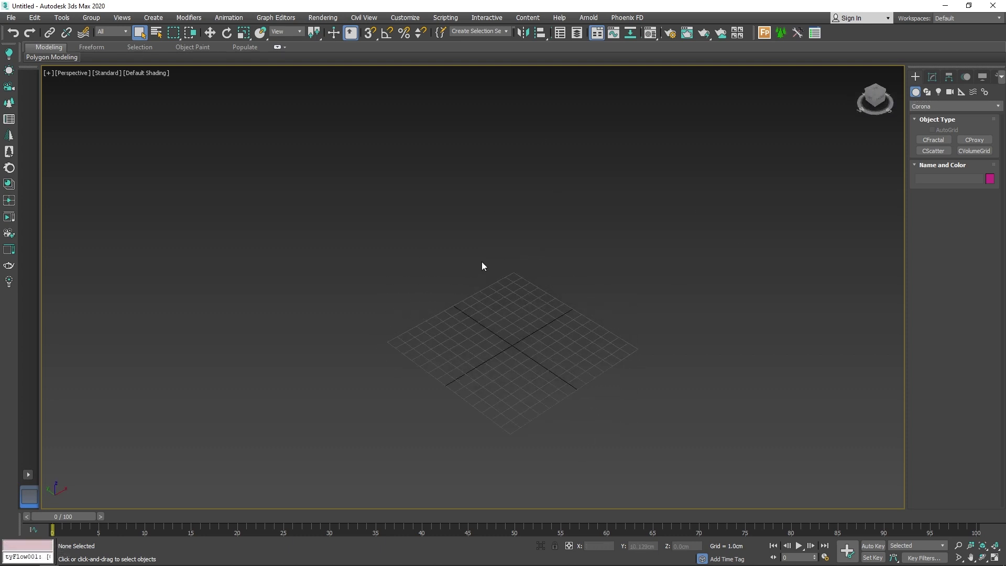
Set display units to US Standard feet with 1/8 fractional inches over a millimeter system unit
click(403, 21)
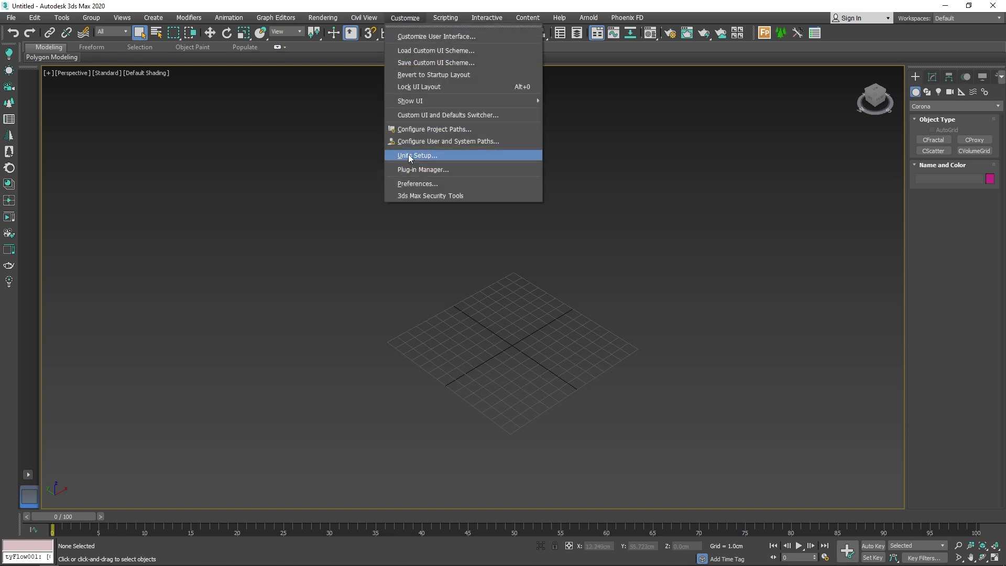
click(452, 156)
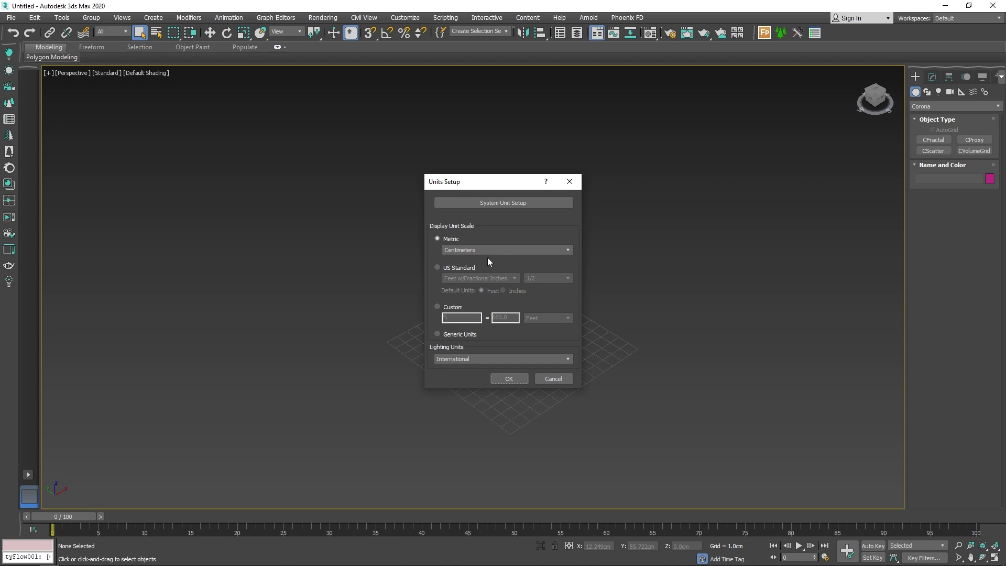
click(450, 270)
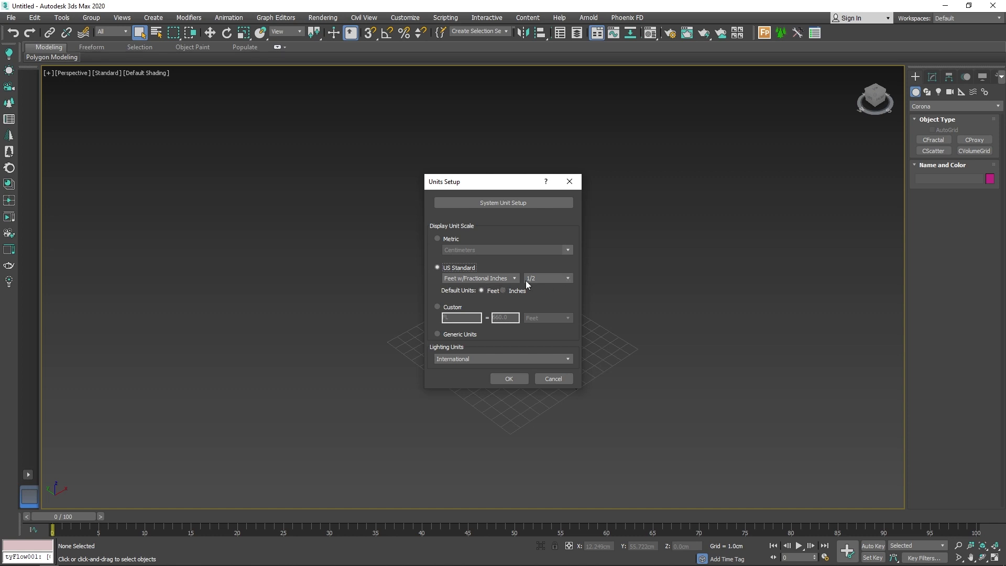
click(549, 279)
click(529, 308)
click(498, 201)
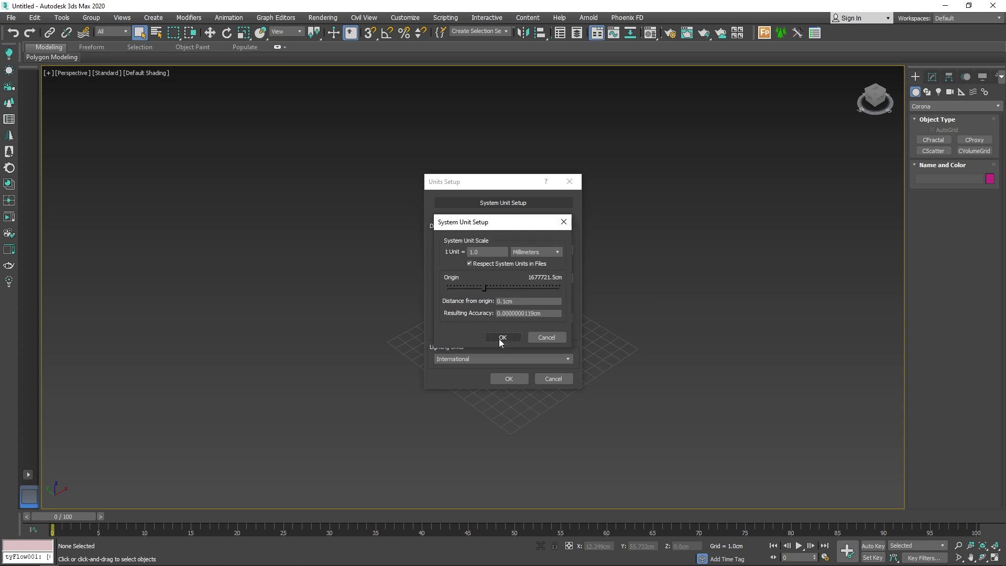
click(502, 337)
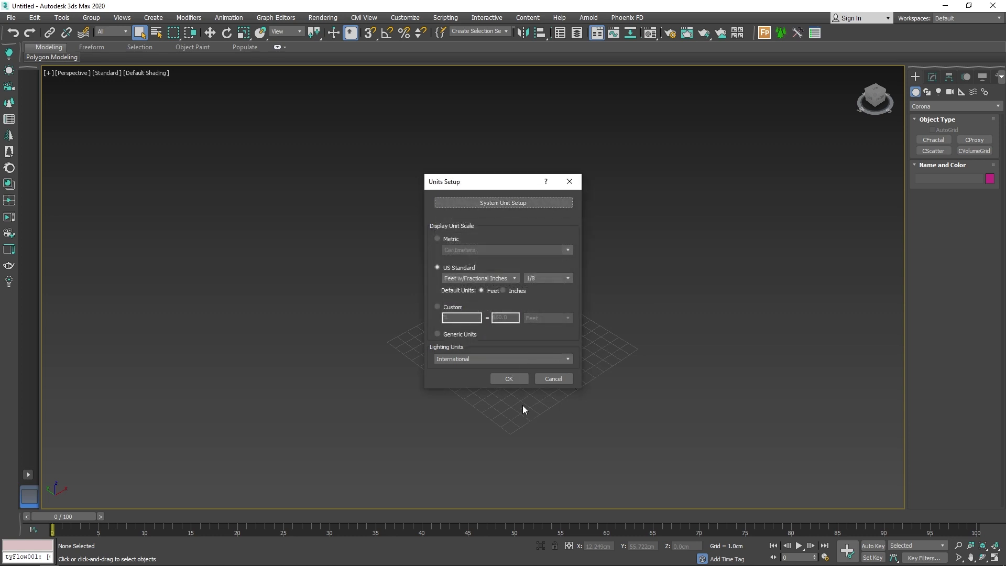
click(507, 384)
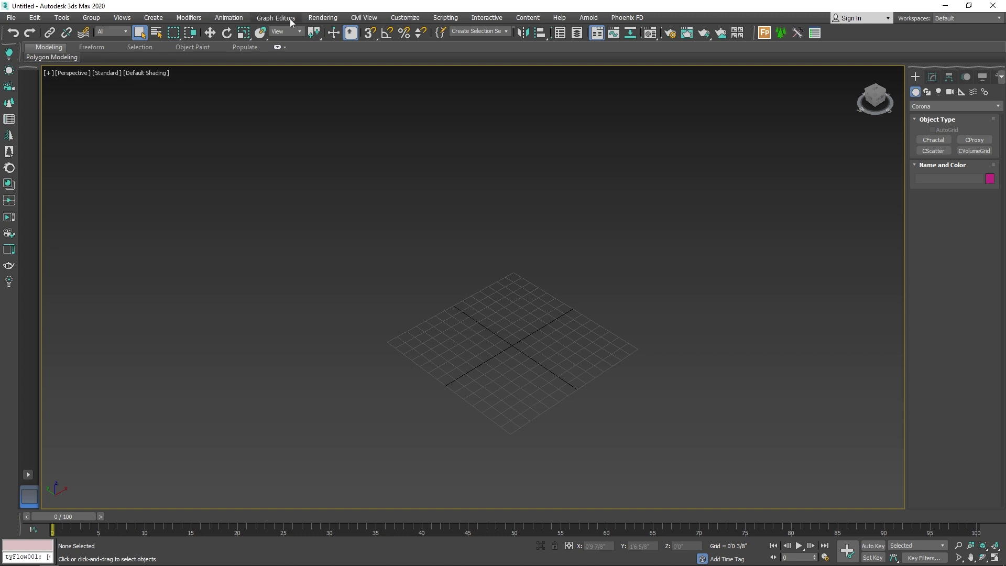
click(405, 19)
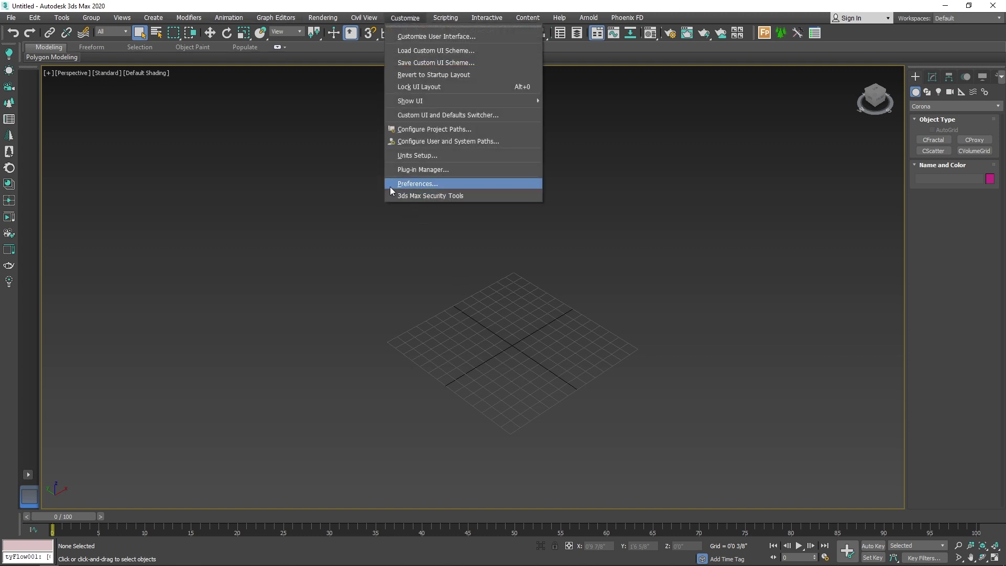
click(438, 184)
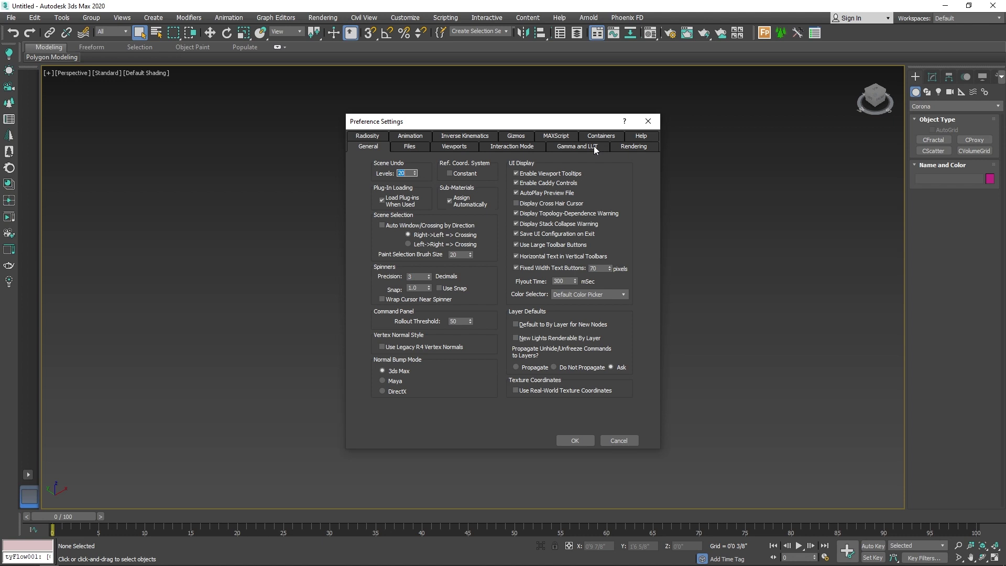
click(594, 147)
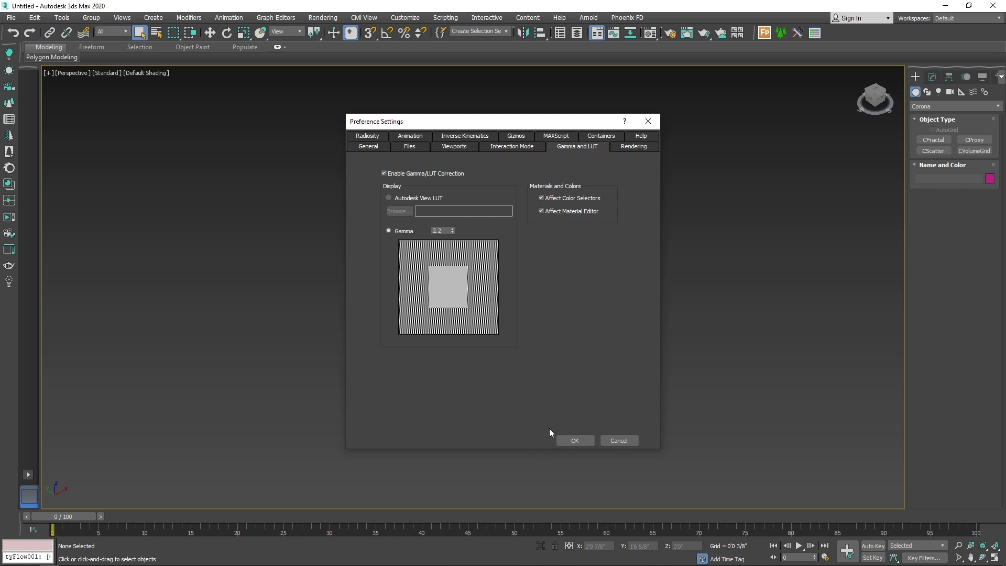
click(575, 440)
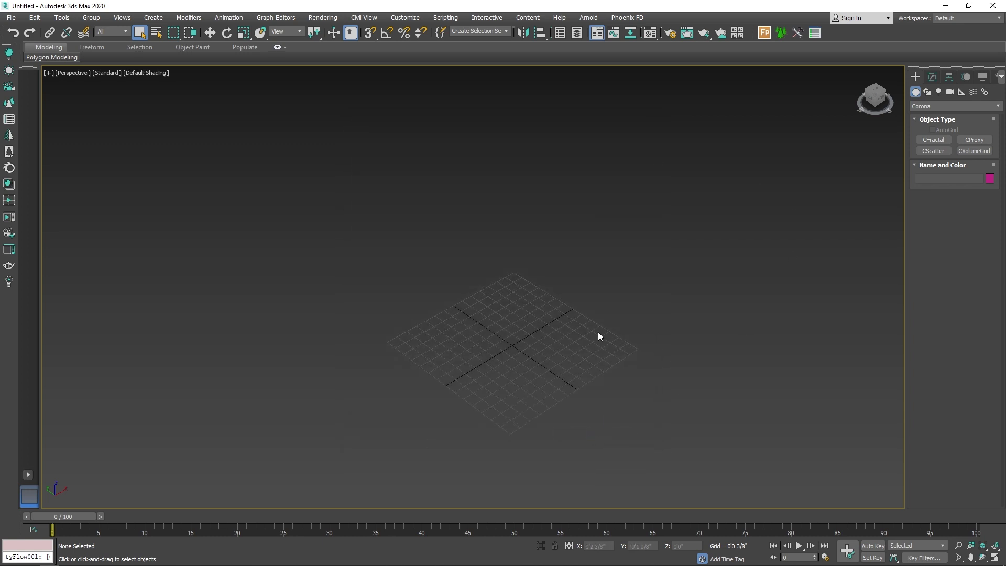
Pick Standard Primitives, start the Box tool, and switch to the Top view
click(938, 106)
click(930, 117)
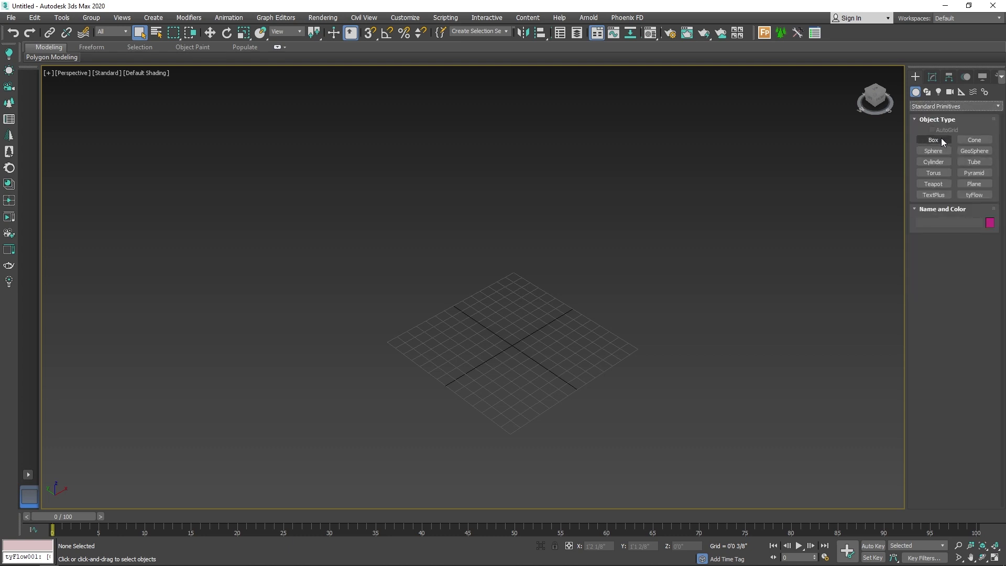
click(938, 140)
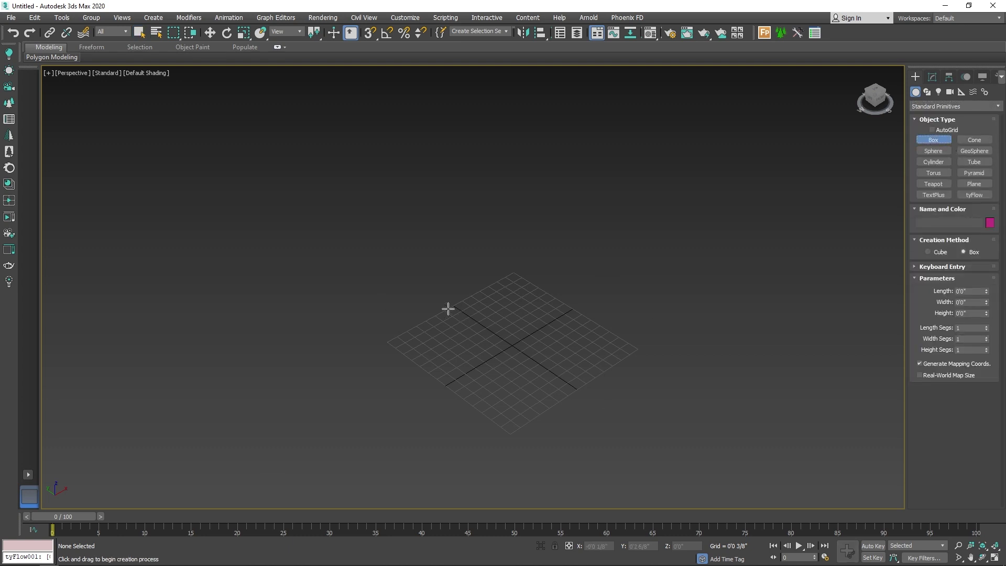
key(t)
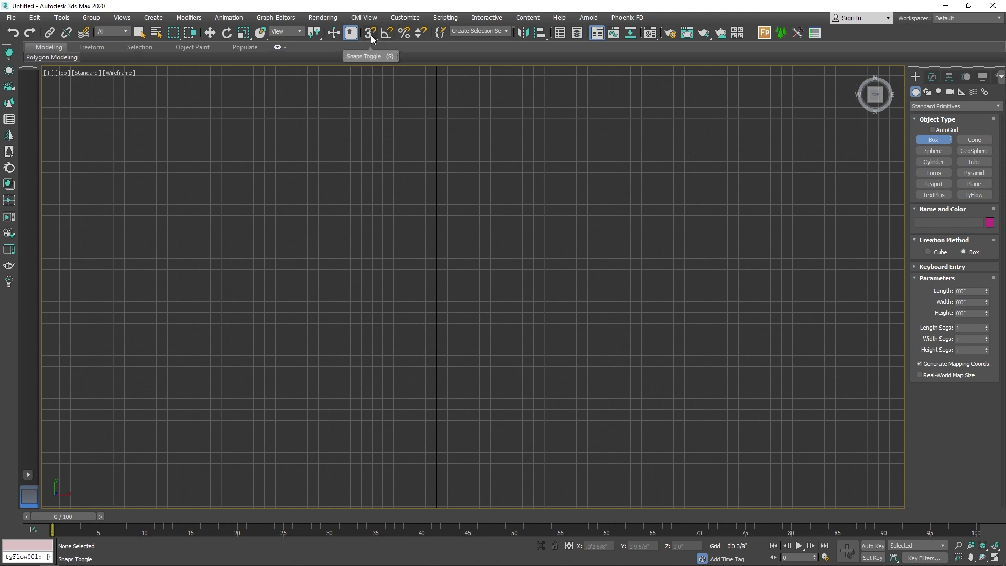
Turn on snapping to Grid Points and zoom out the Top view
right_click(371, 36)
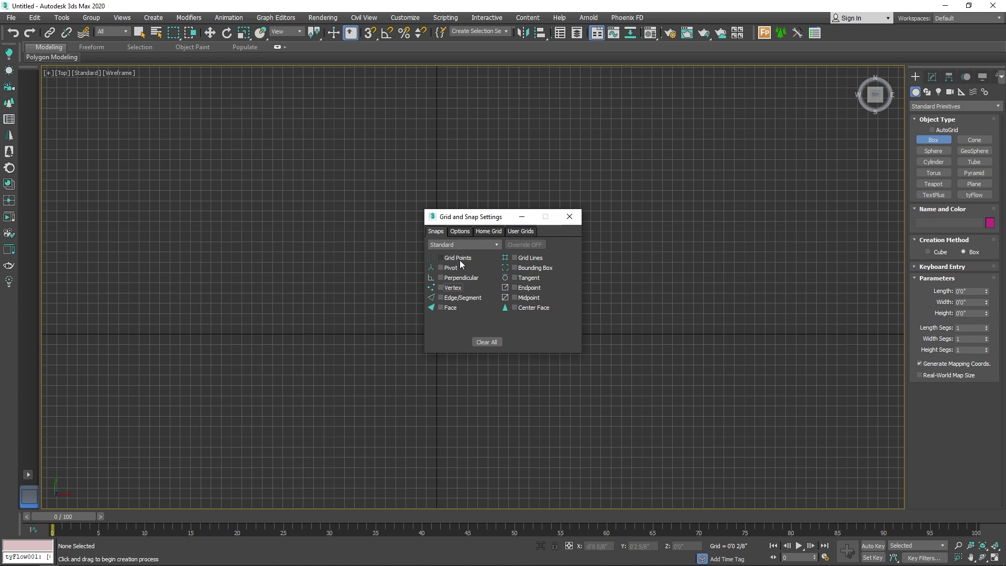
click(569, 216)
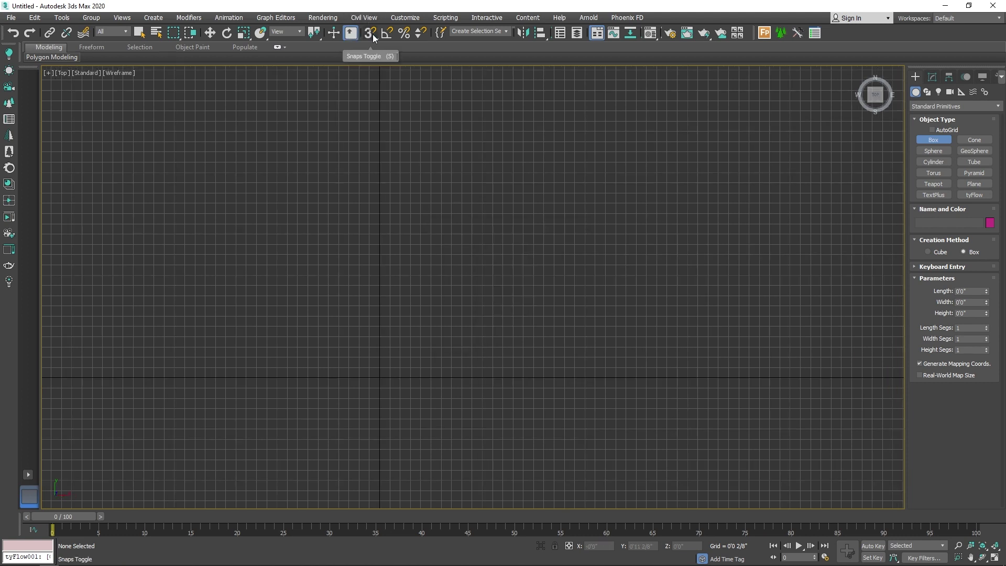
click(372, 34)
scroll(409, 416, down, 2)
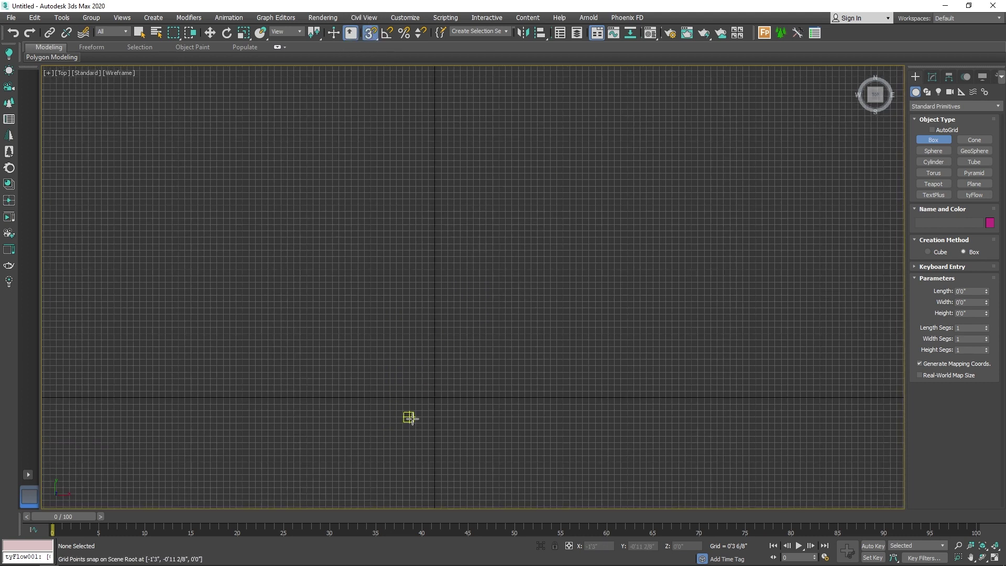
scroll(528, 362, down, 1)
scroll(418, 434, down, 1)
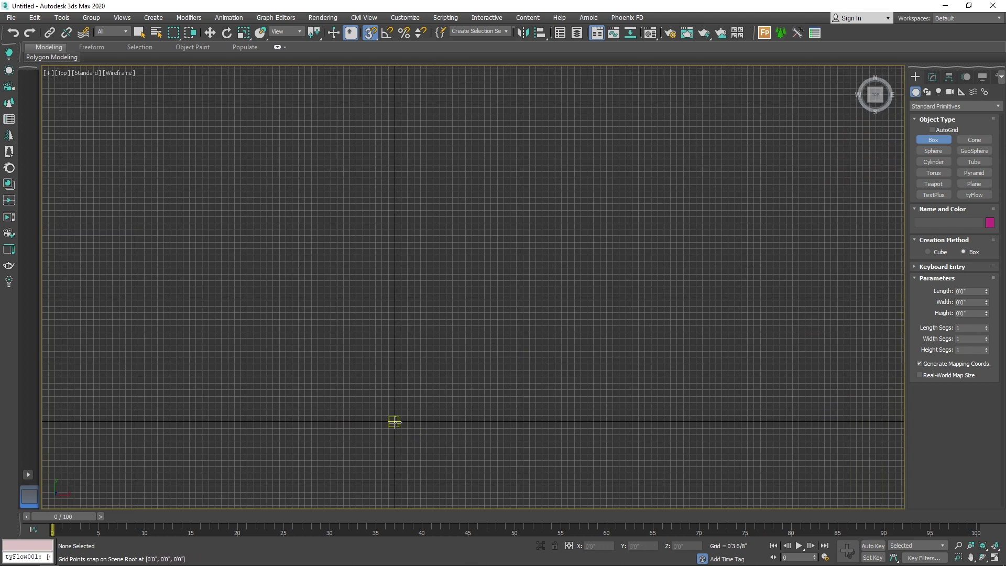
Drag out a box base from the origin in the Top view
mouse_move(394, 421)
mouse_down()
mouse_move(635, 131)
mouse_move(634, 157)
mouse_move(594, 151)
mouse_up()
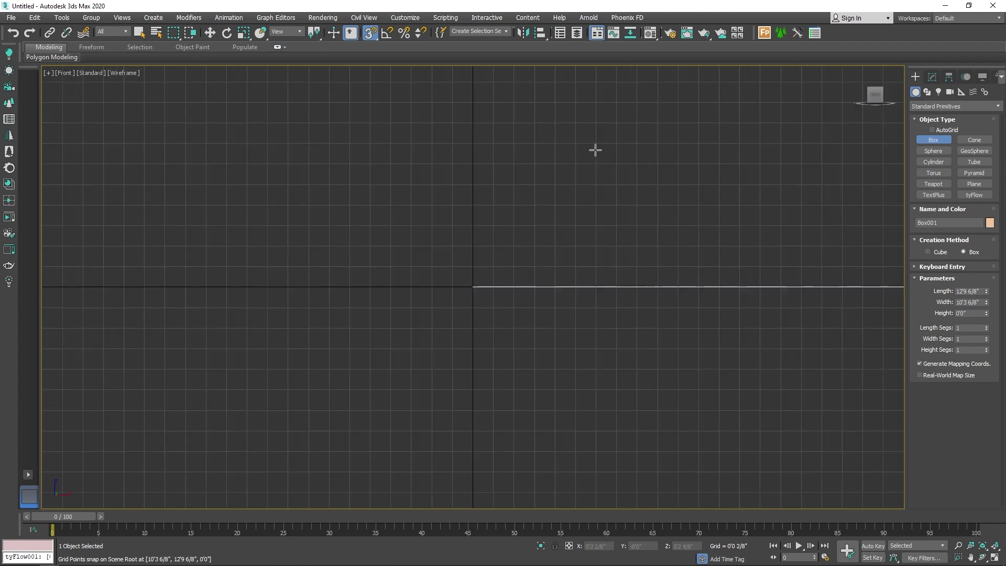
key(p)
scroll(491, 381, down, 5)
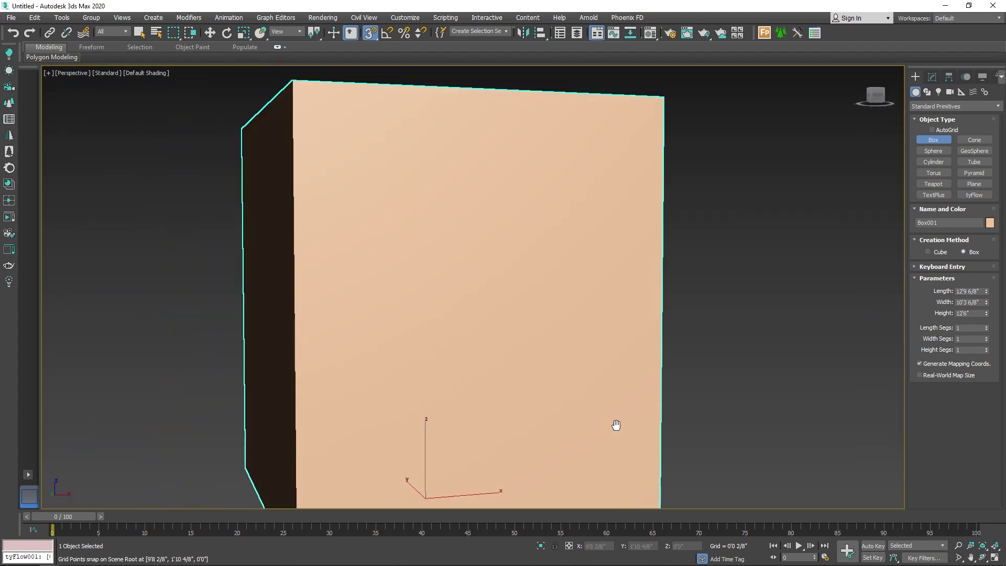
scroll(525, 301, down, 2)
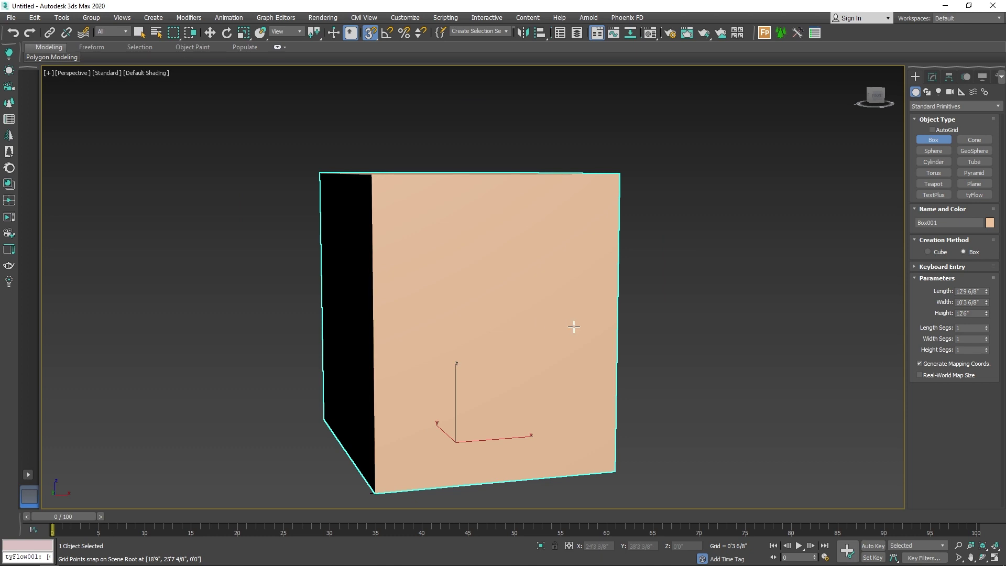
Set the box to Length 16', Width 11' and Height 11'
key(s)
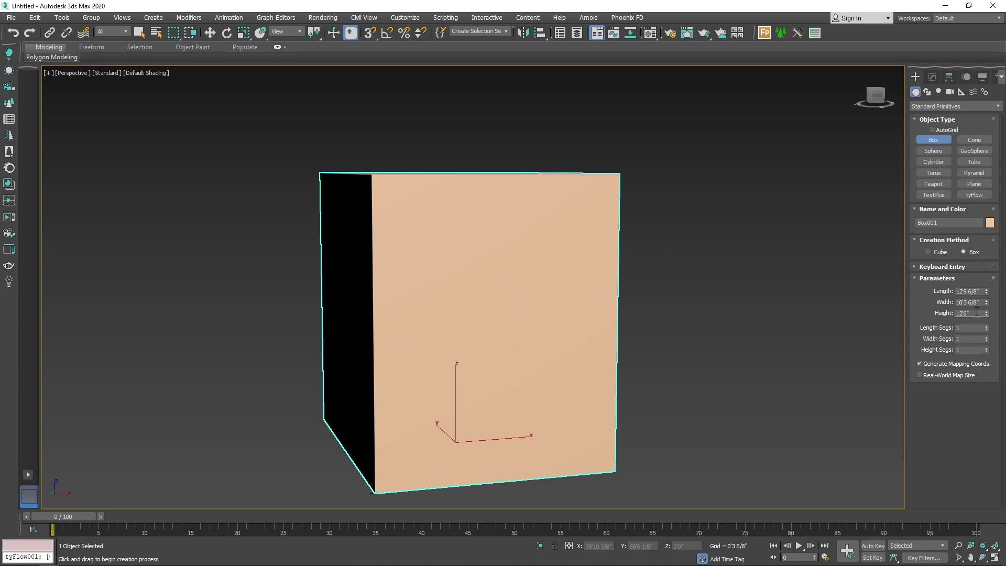
text(1)
key(Return)
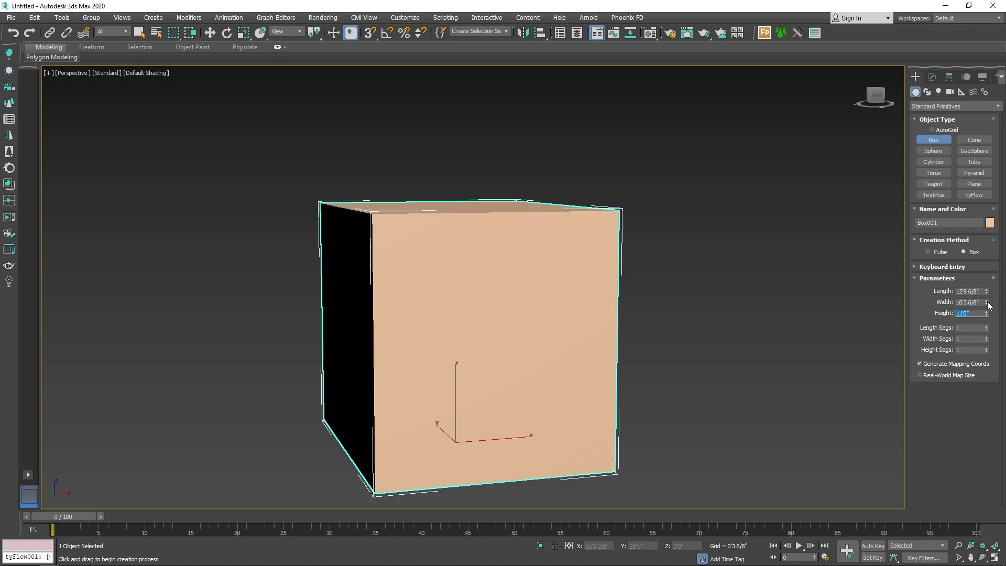
drag(987, 306, 988, 314)
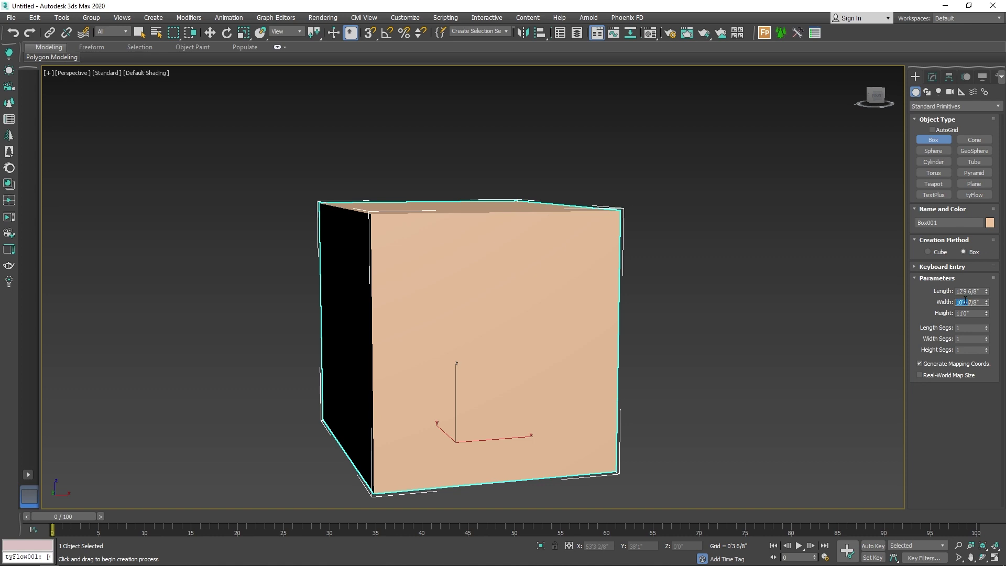
text(11)
key(Return)
double_click(962, 291)
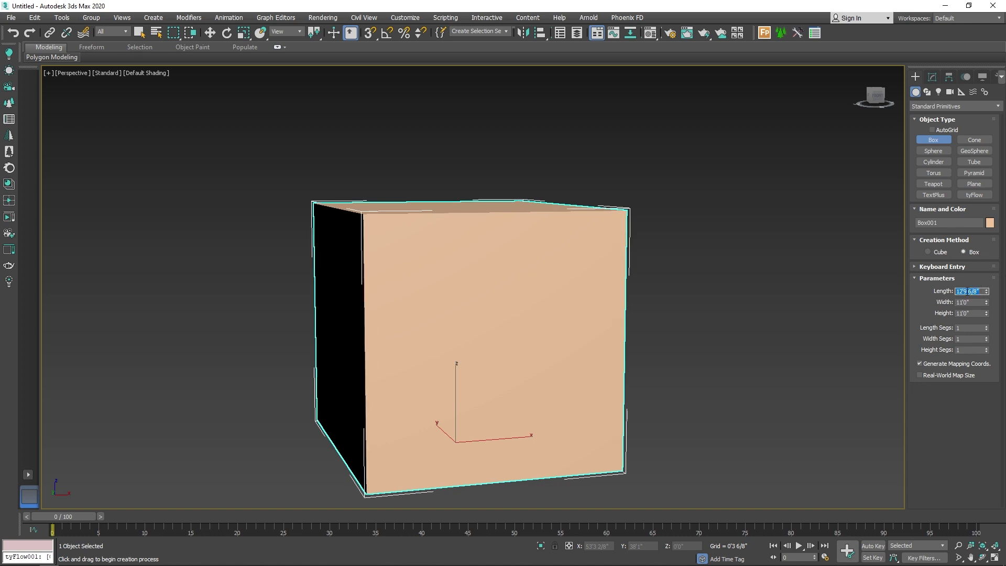
text(16)
key(Return)
Snap-move the box corner onto the world origin, then view it shaded with edged faces
alt+middle_drag(744, 317, 459, 319)
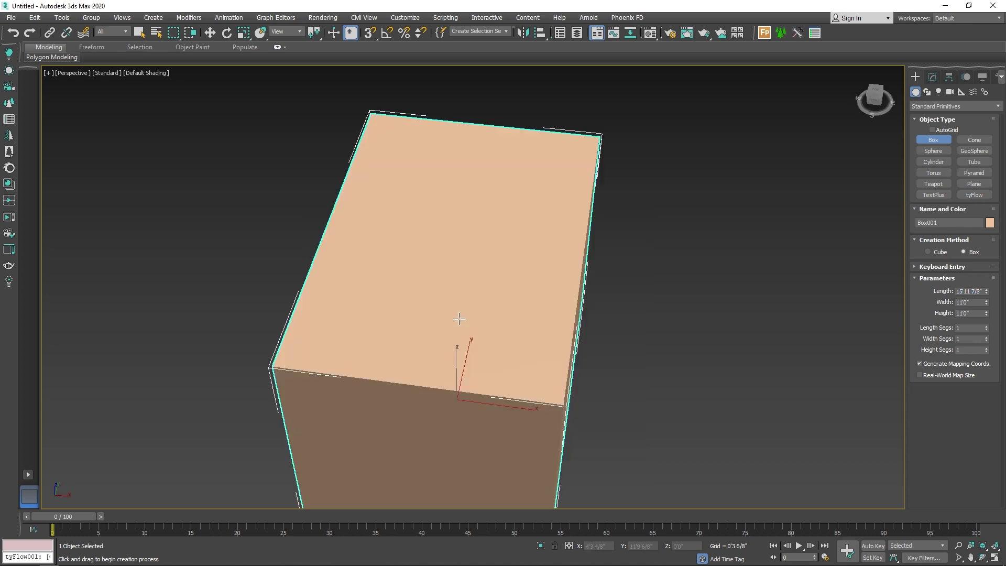
key(t)
key(F3)
scroll(405, 427, up, 5)
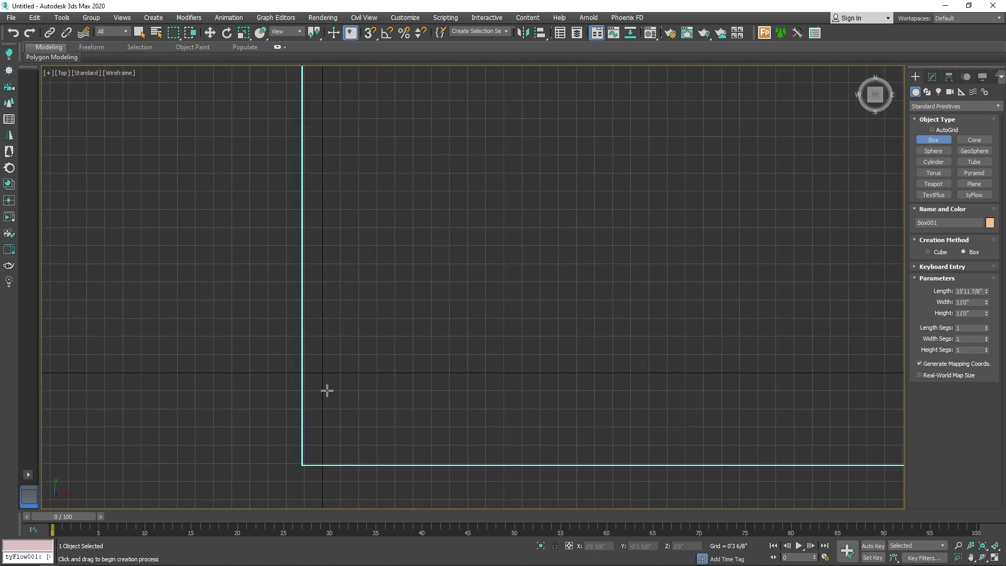
key(s)
key(w)
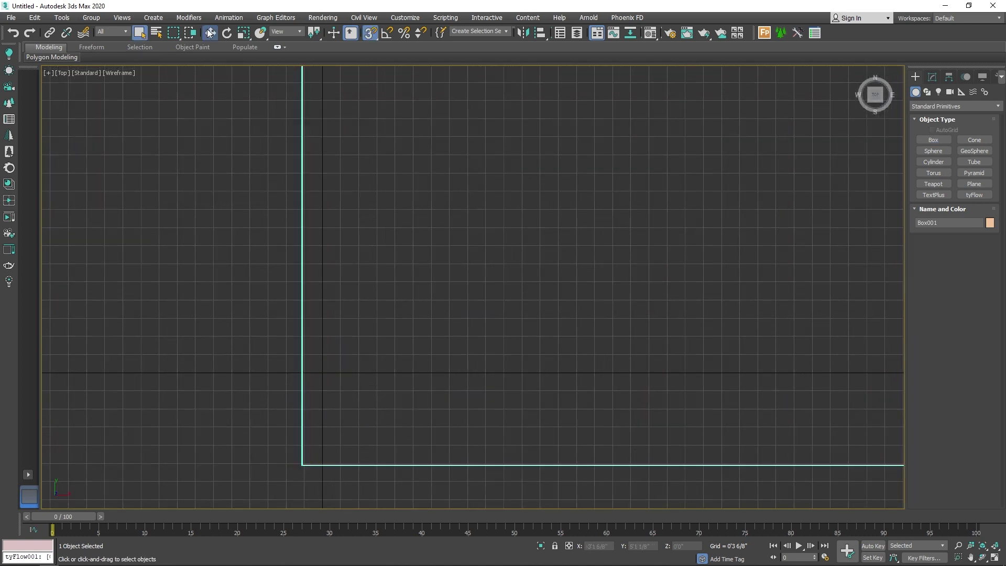
mouse_move(304, 465)
mouse_down()
mouse_move(355, 353)
mouse_move(323, 372)
mouse_up()
scroll(337, 390, down, 5)
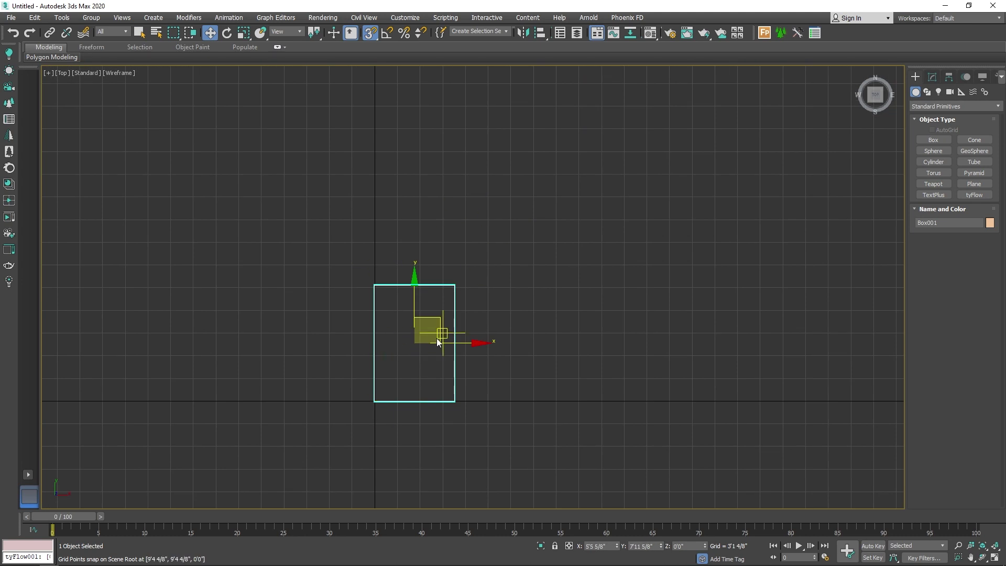
key(p)
scroll(468, 326, up, 3)
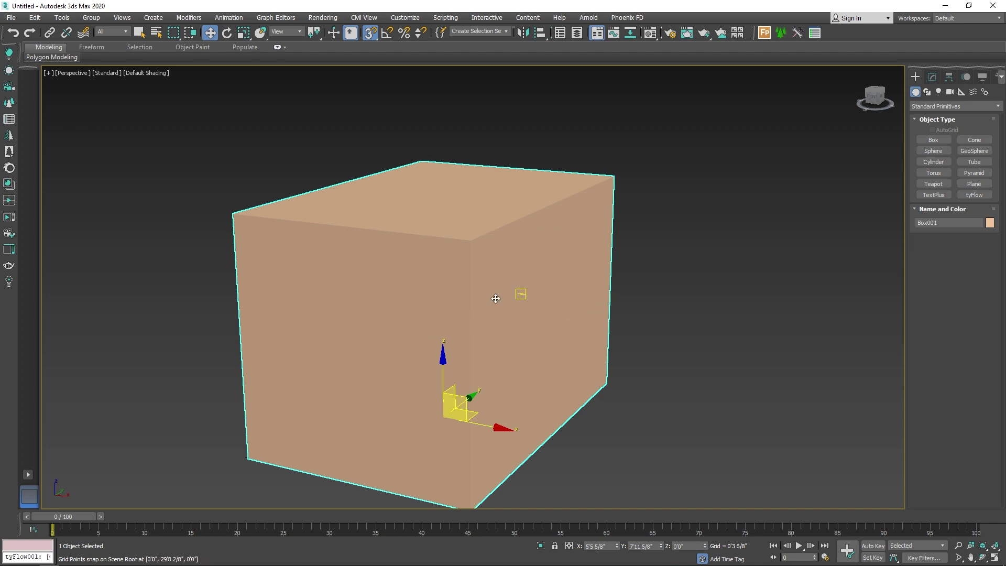
key(F4)
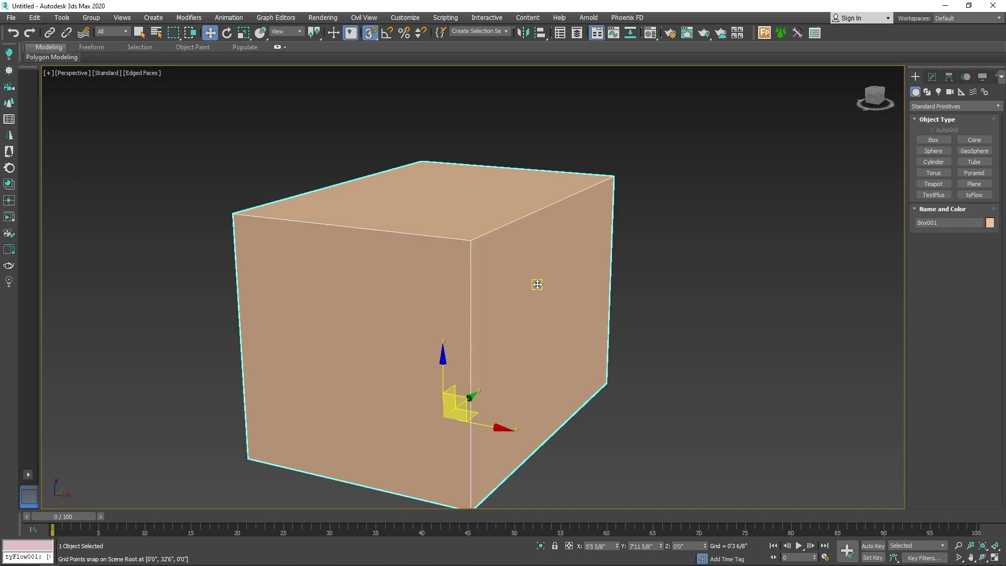
Convert Box001 to an Editable Poly
alt+middle_drag(422, 330, 545, 342)
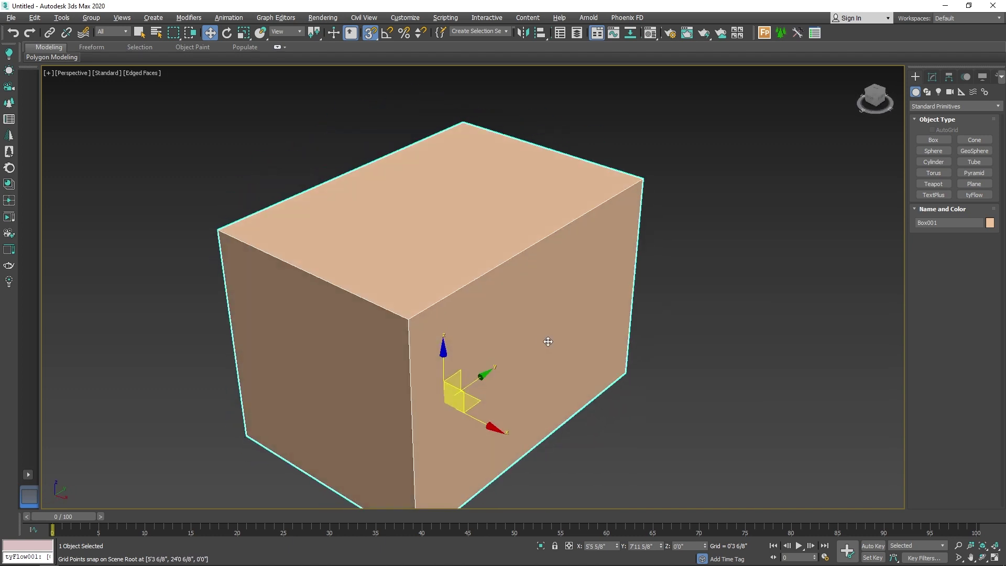
right_click(505, 301)
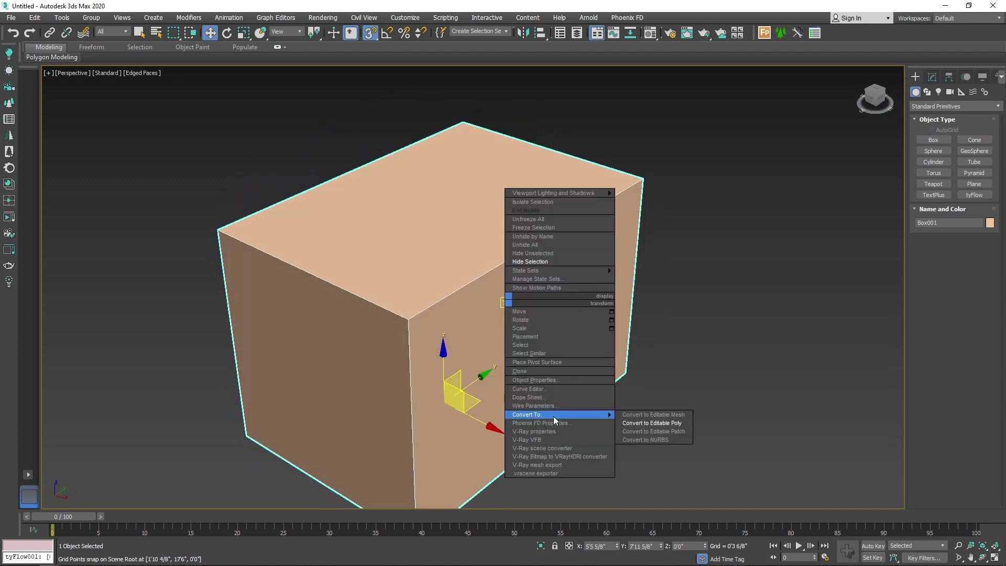
click(662, 425)
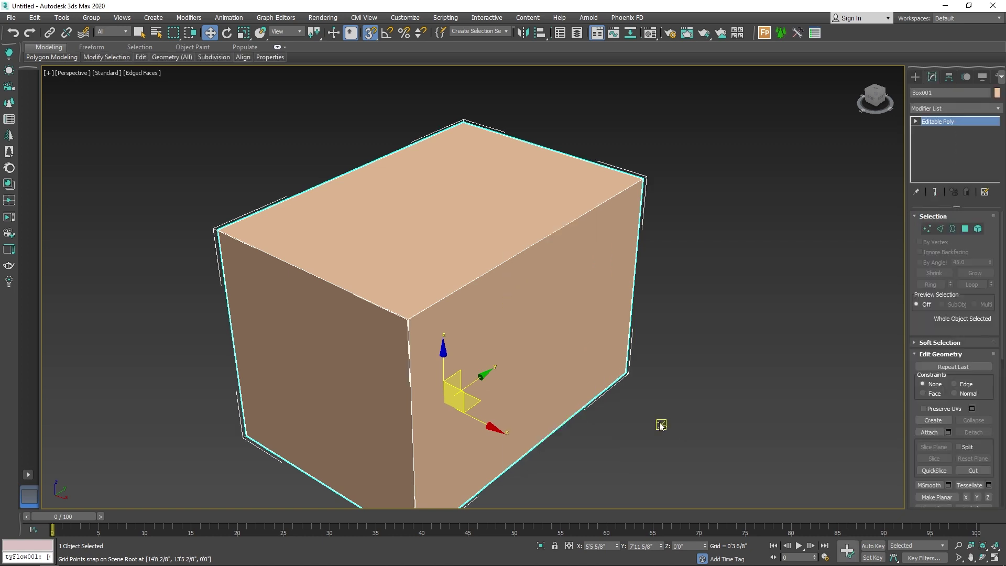
Delete the box's left side polygon to open the room on that side
click(966, 229)
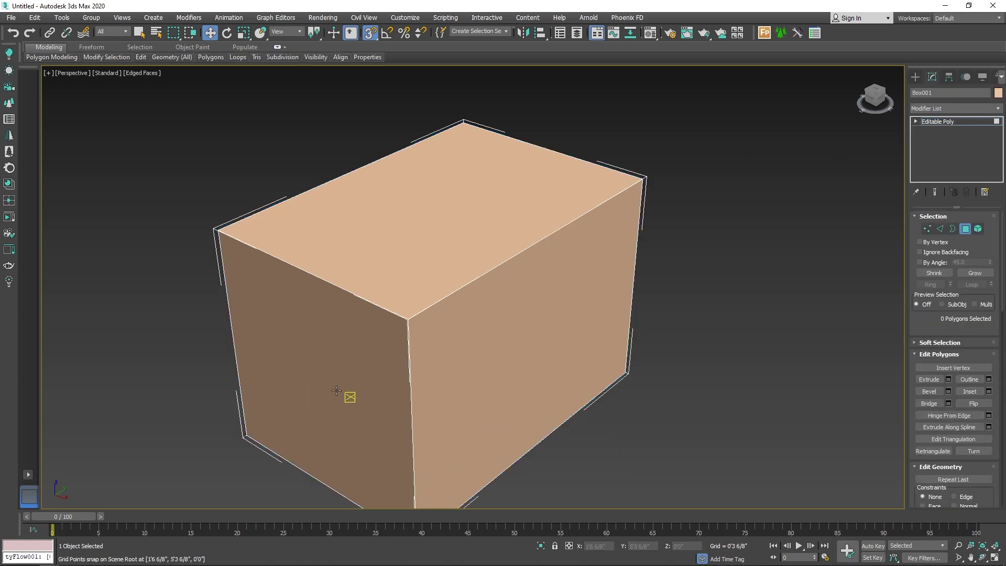
key(s)
click(350, 362)
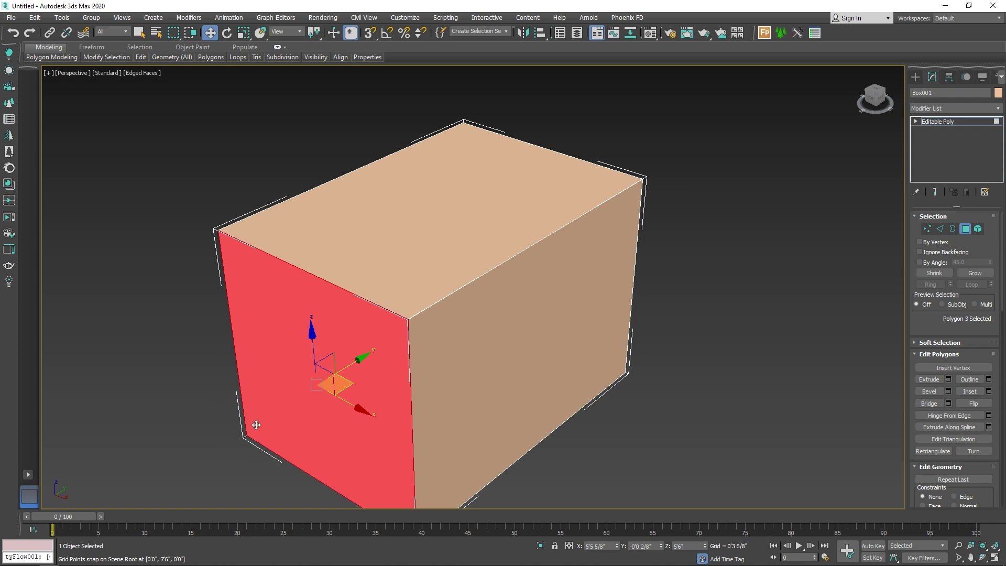
alt+middle_drag(336, 359, 516, 346)
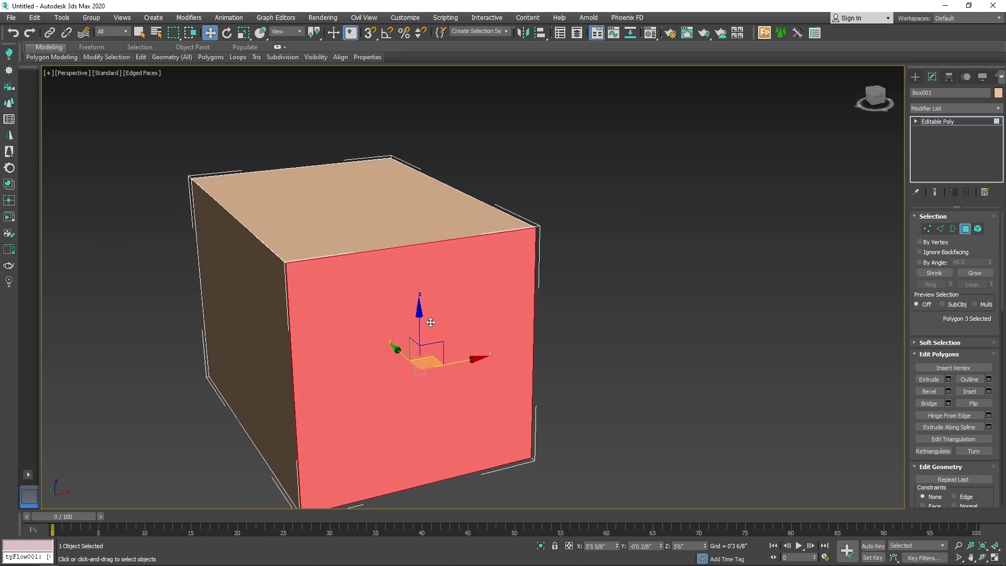
key(Delete)
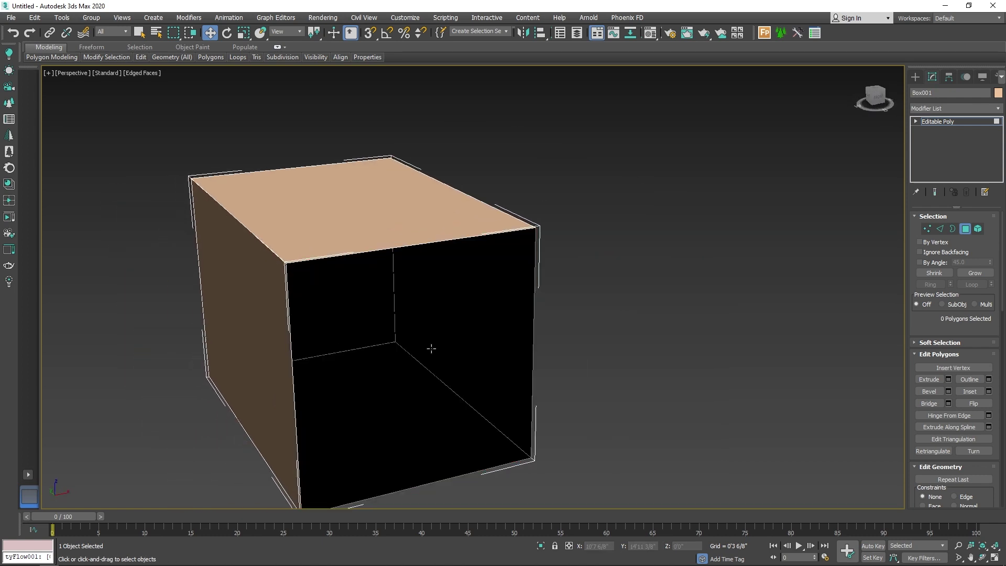
alt+middle_drag(427, 348, 382, 342)
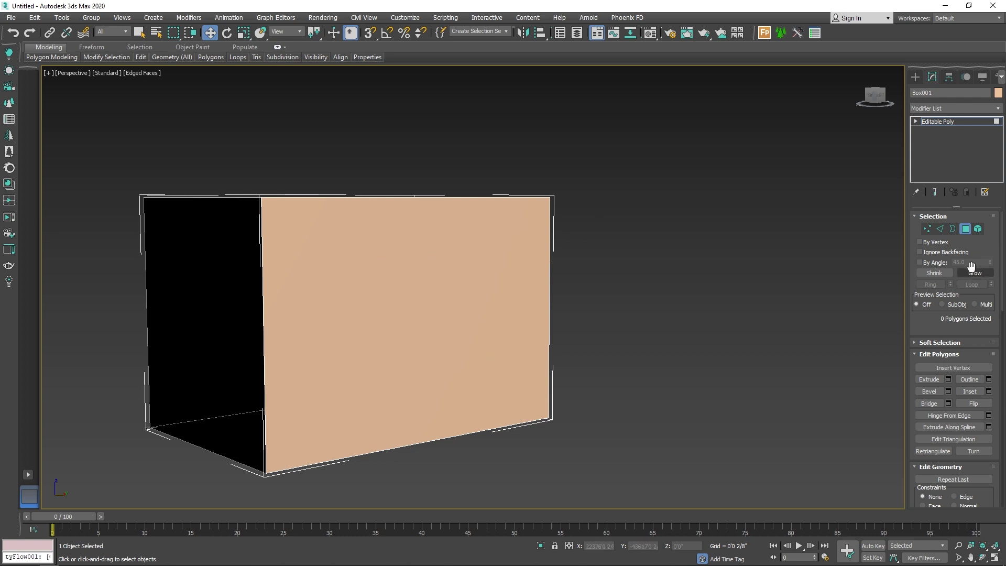
Draw a second box, Box002, on the side wall face using AutoGrid
click(965, 229)
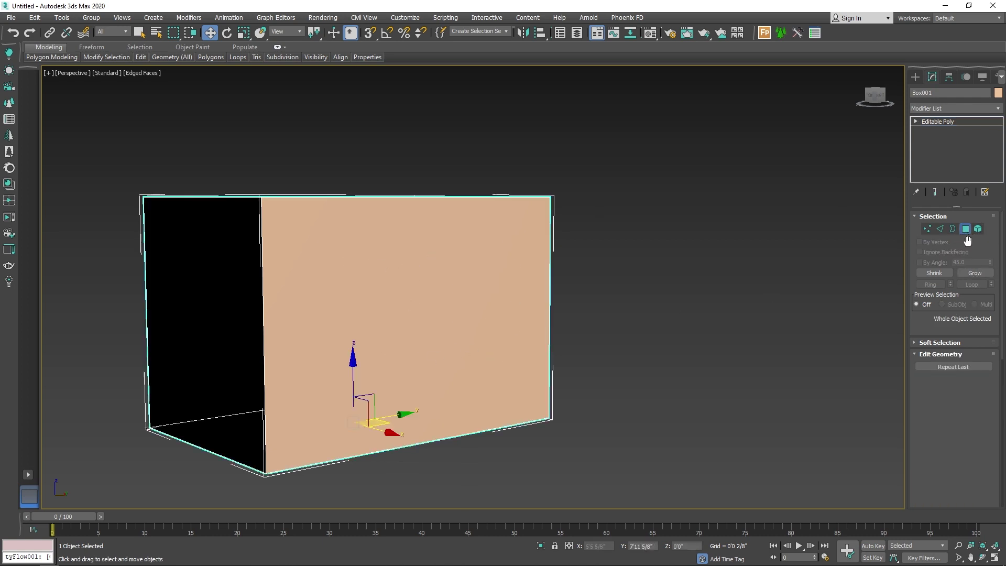
click(915, 77)
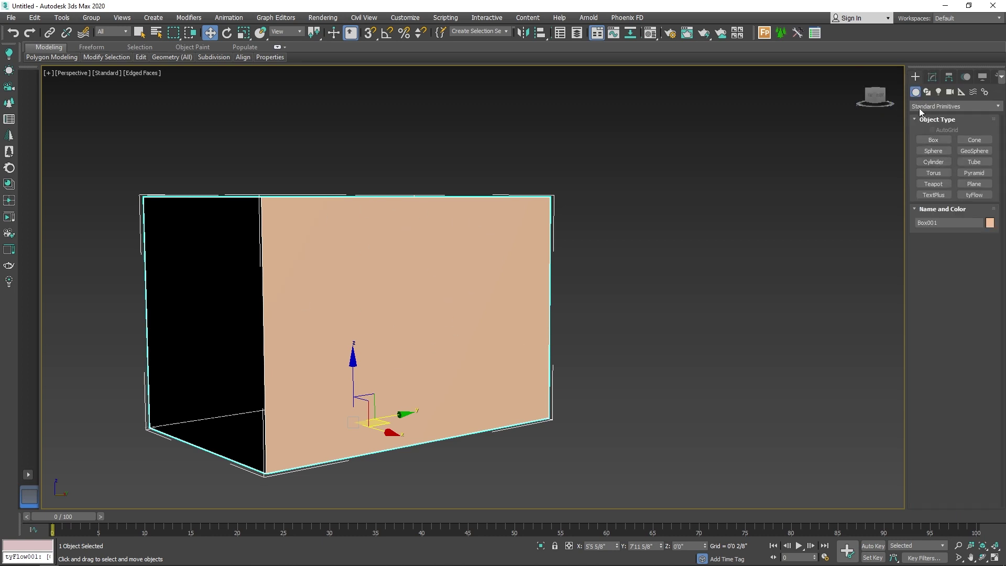
click(933, 140)
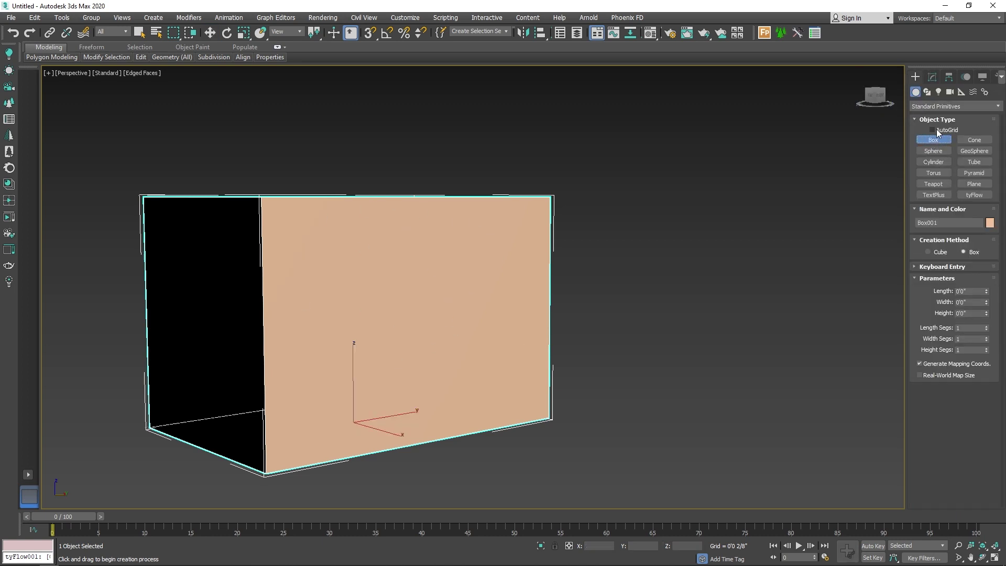
click(930, 130)
drag(490, 263, 362, 384)
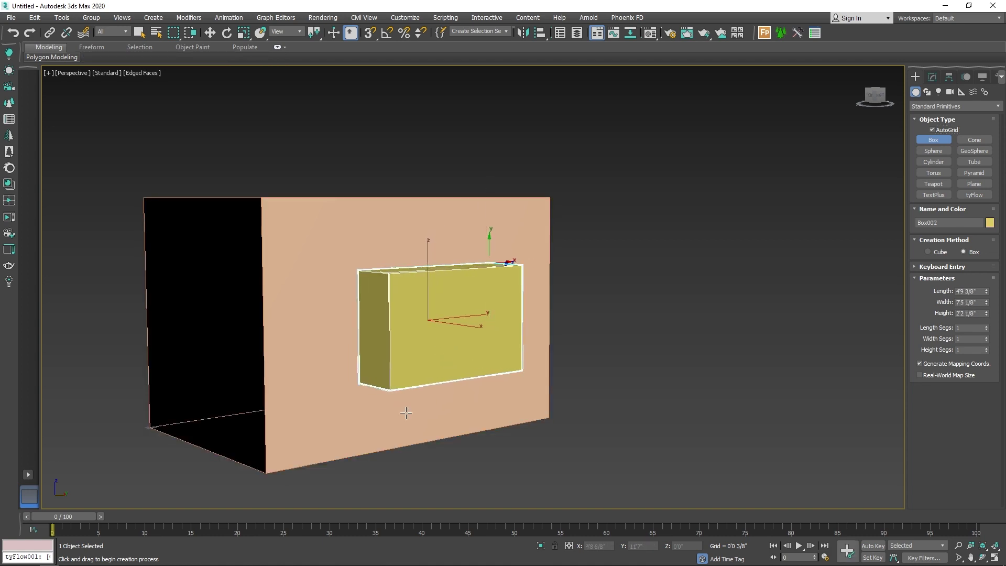
click(410, 410)
Move Box002 slightly into the wall and reselect the room box
mouse_move(471, 338)
alt+middle_down()
mouse_move(404, 325)
mouse_move(460, 264)
mouse_move(539, 354)
alt+middle_up()
key(e)
key(w)
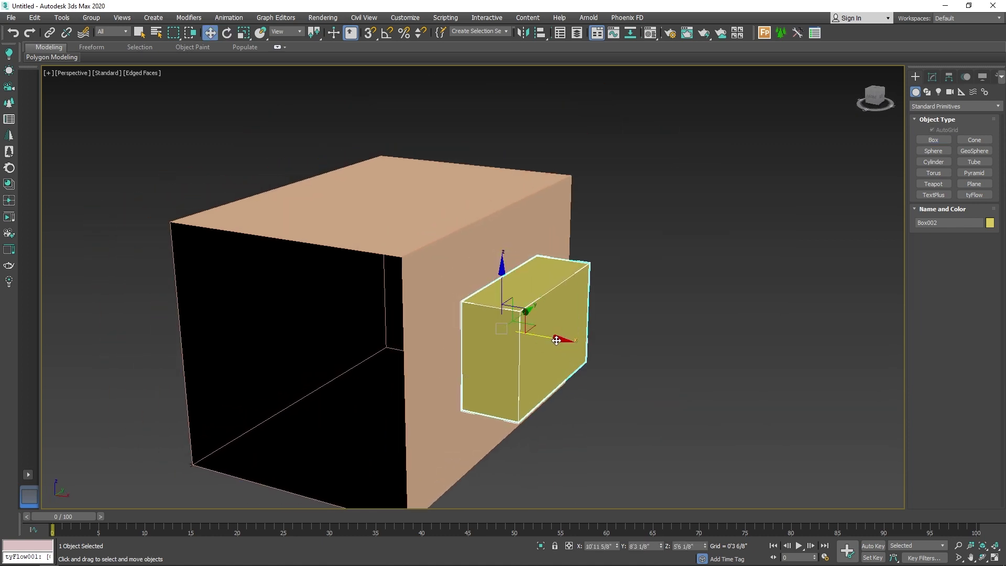
drag(557, 341, 542, 339)
mouse_move(643, 357)
alt+middle_down()
mouse_move(561, 347)
mouse_move(574, 238)
alt+middle_up()
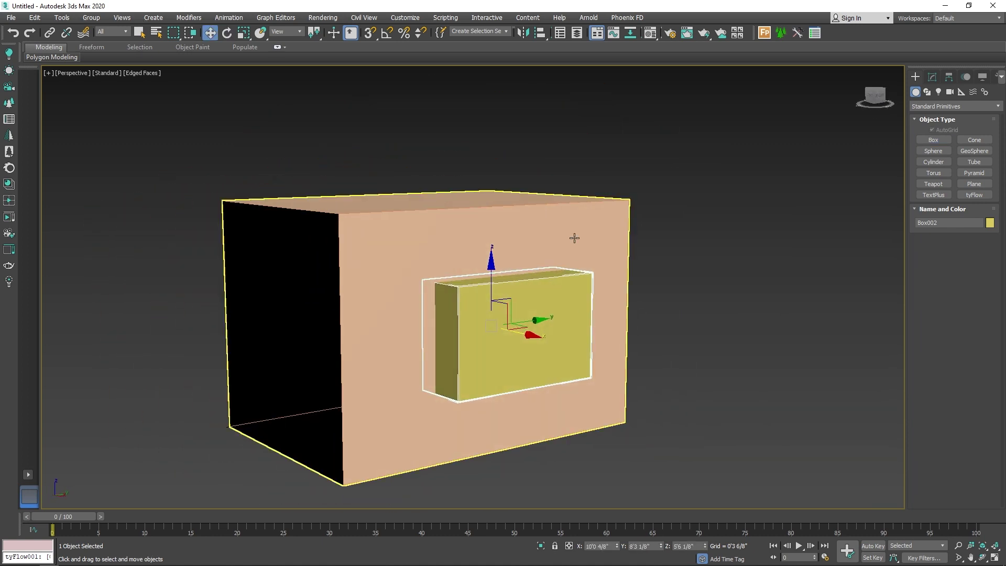
click(576, 203)
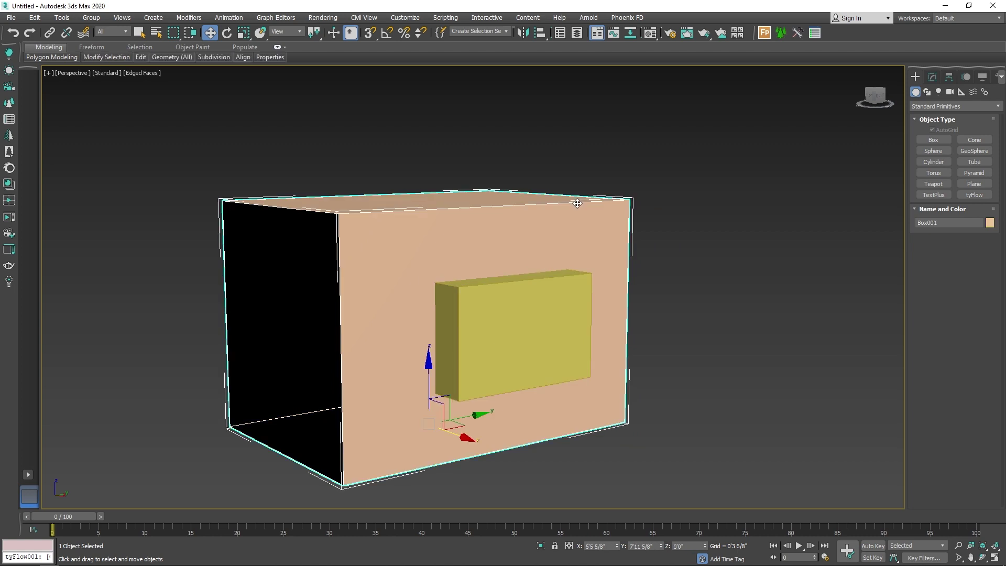
Subtract Box002 from the room box with a ProBoolean compound object, leaving a window recess
click(153, 17)
mouse_move(165, 72)
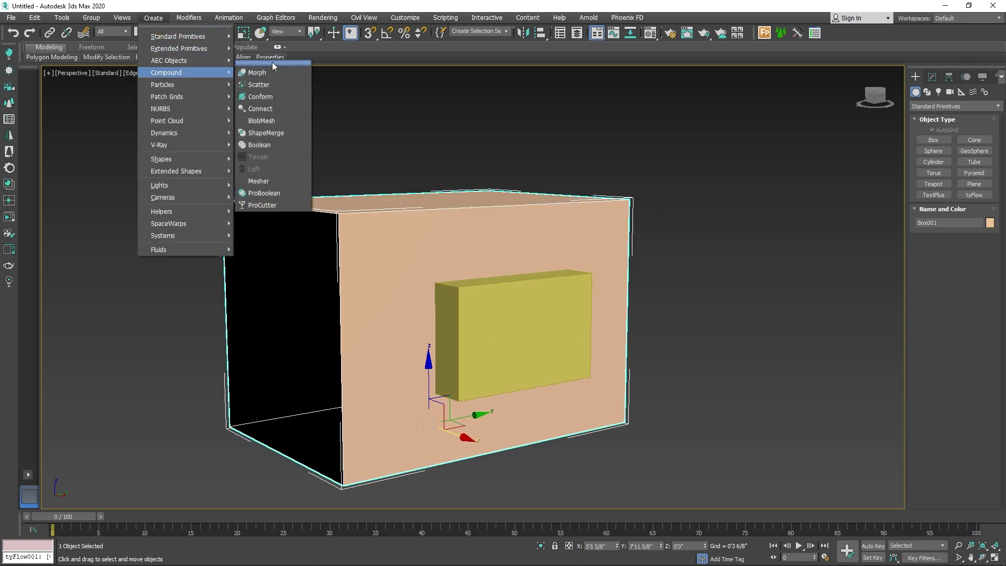
click(272, 62)
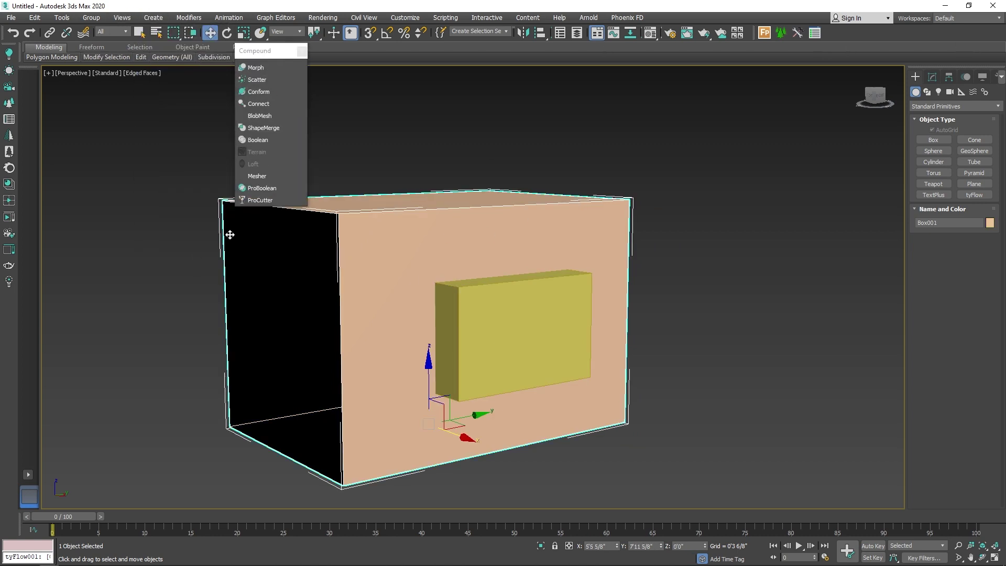
click(265, 188)
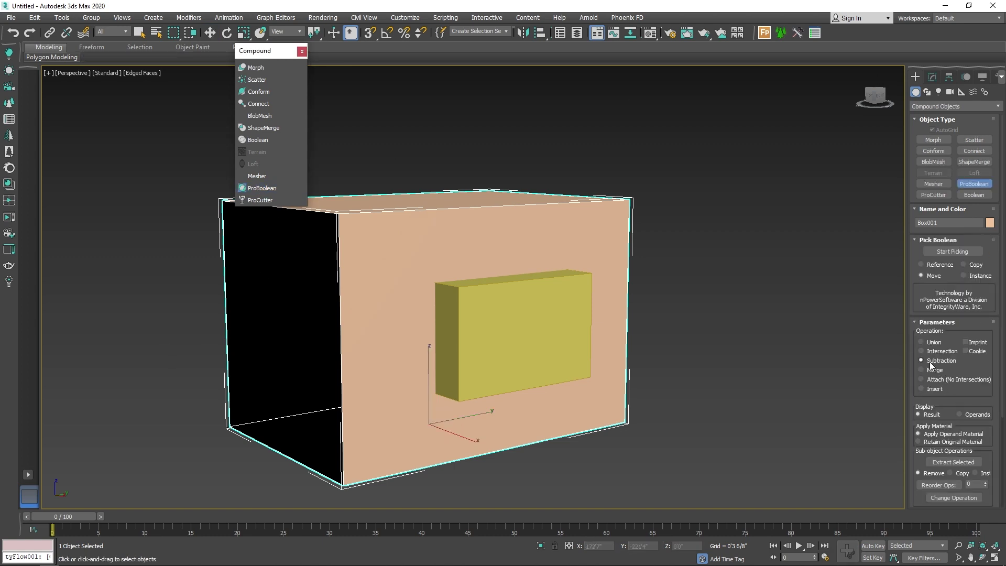
click(953, 252)
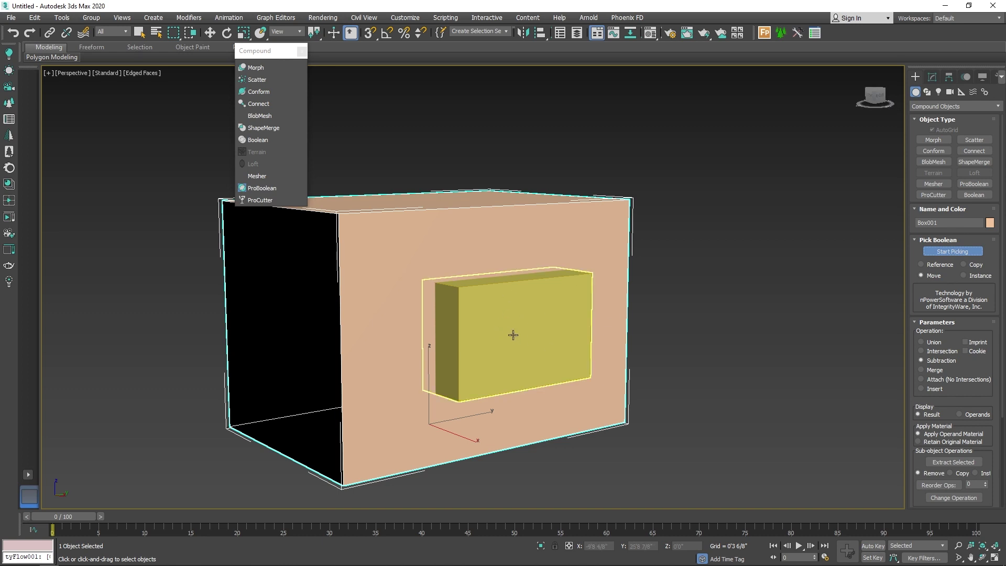
click(513, 334)
mouse_move(542, 349)
alt+middle_down()
mouse_move(442, 332)
mouse_move(503, 310)
mouse_move(494, 341)
mouse_move(513, 371)
alt+middle_up()
key(w)
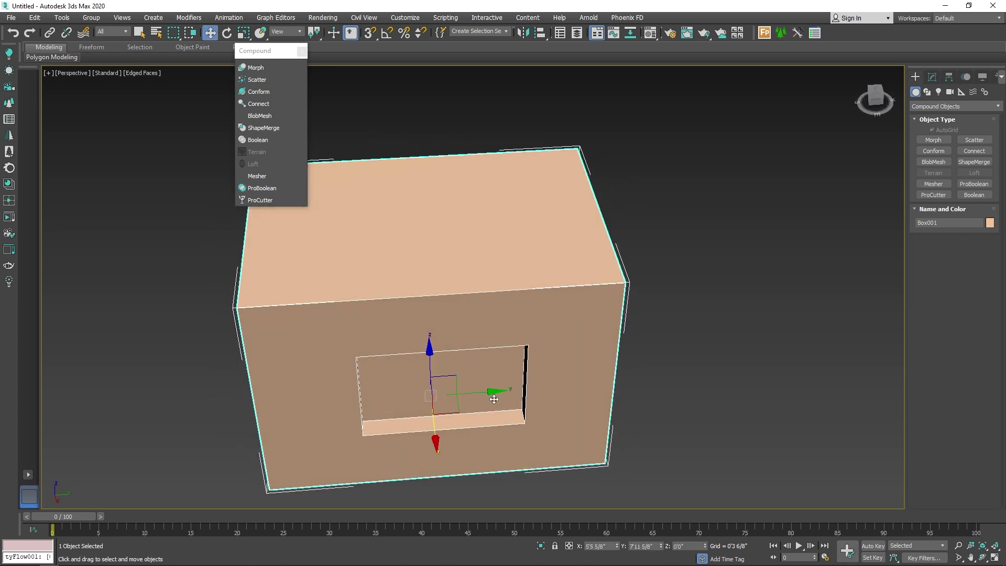
click(932, 77)
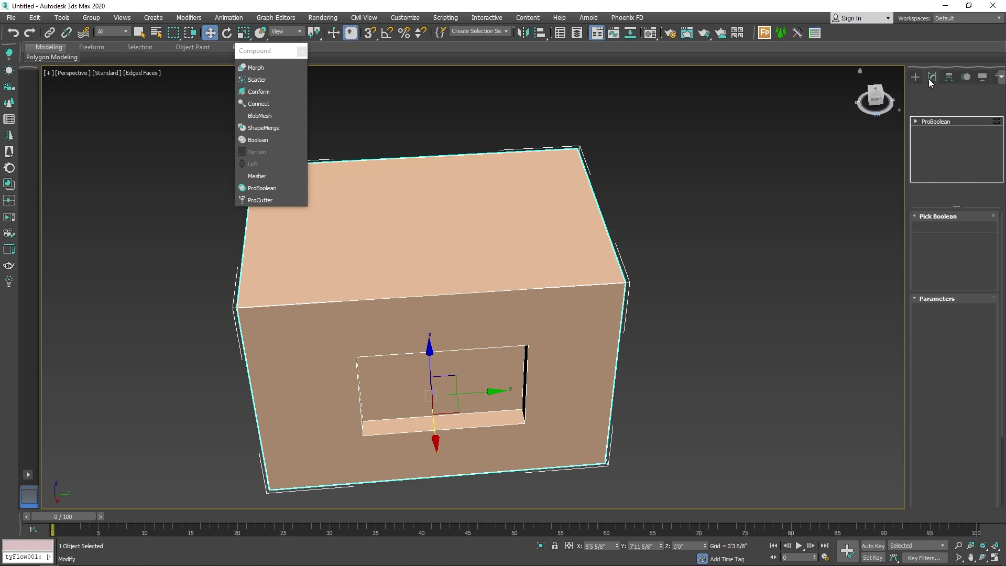
Convert the room box to an Editable Poly and pull the window recess's back face outward along X
right_click(495, 256)
mouse_move(535, 370)
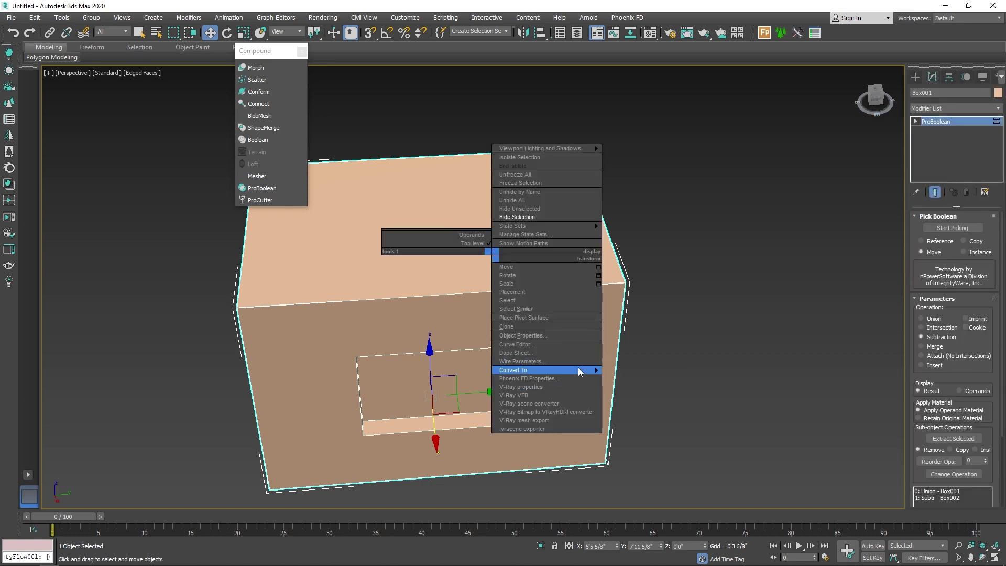
click(652, 379)
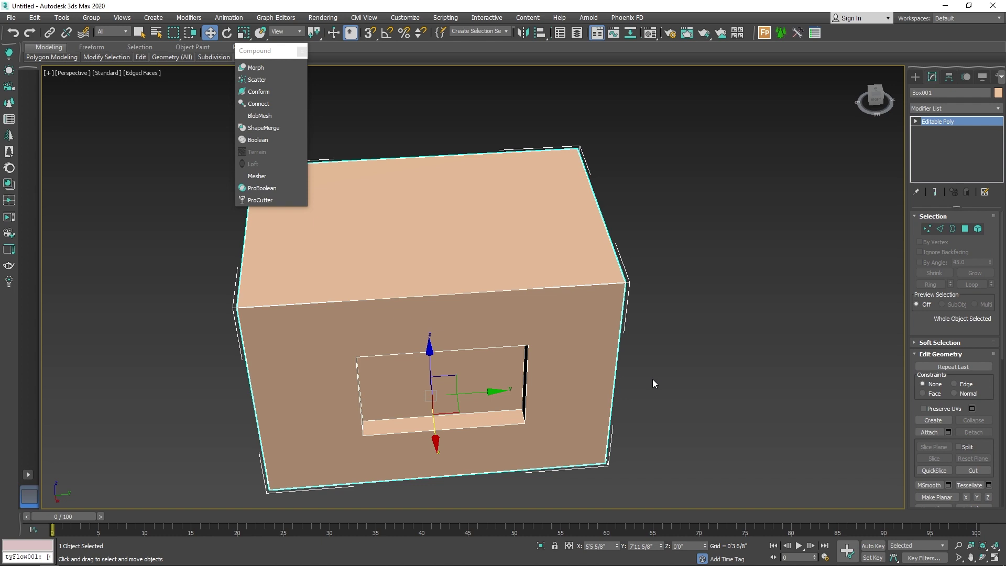
click(964, 229)
click(426, 385)
mouse_move(529, 431)
alt+middle_down()
mouse_move(508, 382)
mouse_move(495, 398)
alt+middle_up()
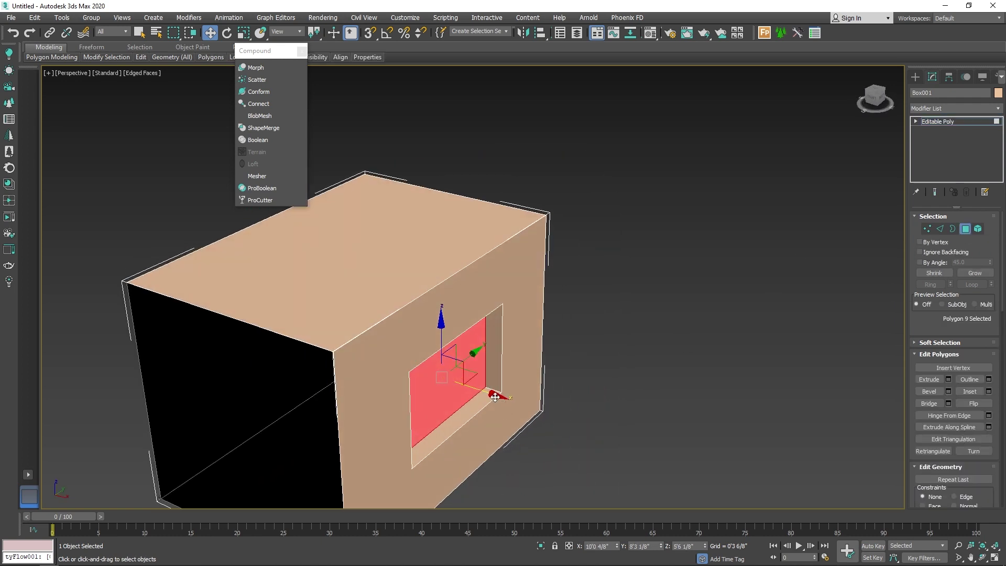
drag(495, 398, 538, 422)
Nudge the window face along X and delete it so the opening goes through the wall
alt+middle_drag(542, 405, 600, 387)
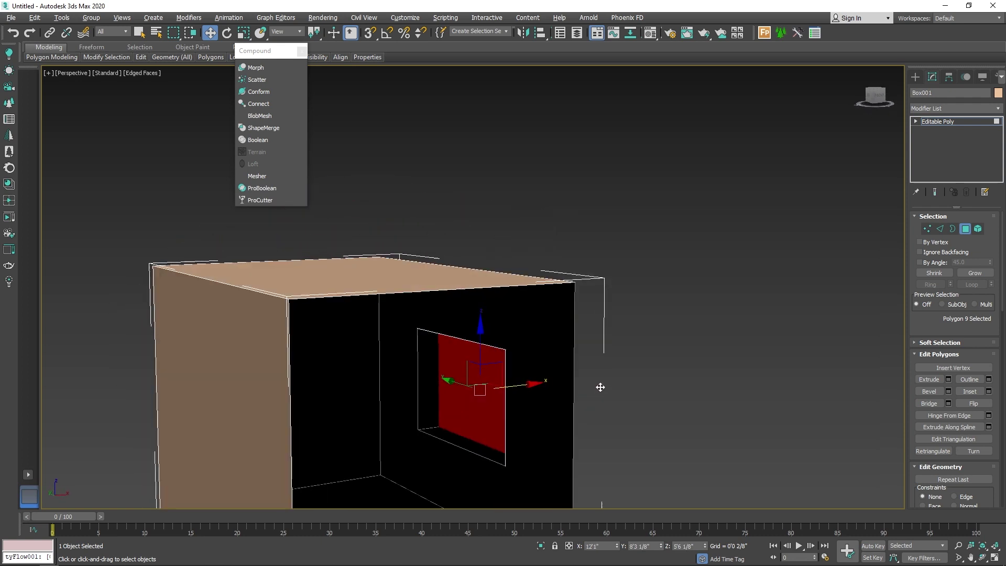
scroll(439, 390, up, 5)
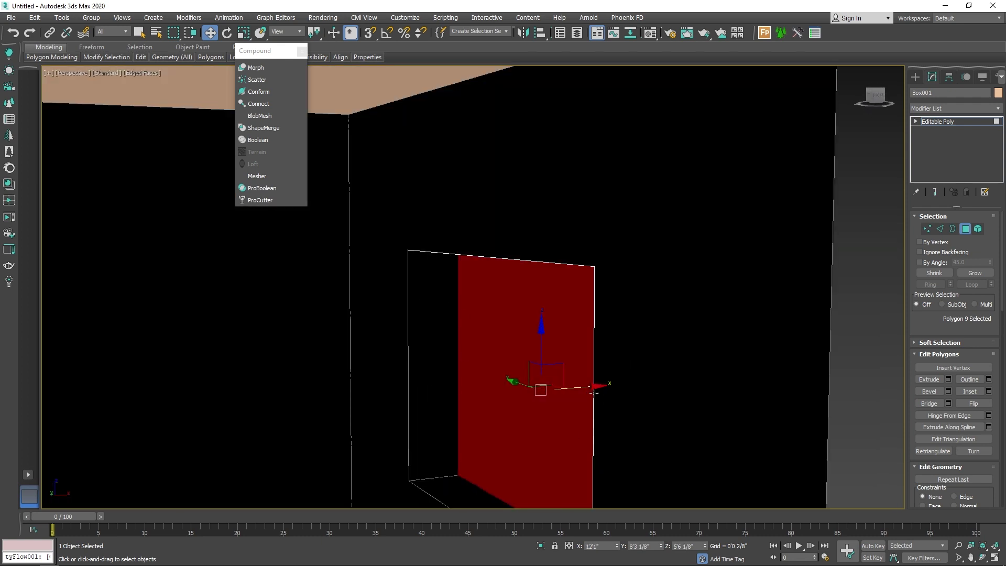
scroll(596, 354, down, 3)
mouse_move(591, 386)
mouse_down()
mouse_move(579, 386)
mouse_move(593, 353)
mouse_up()
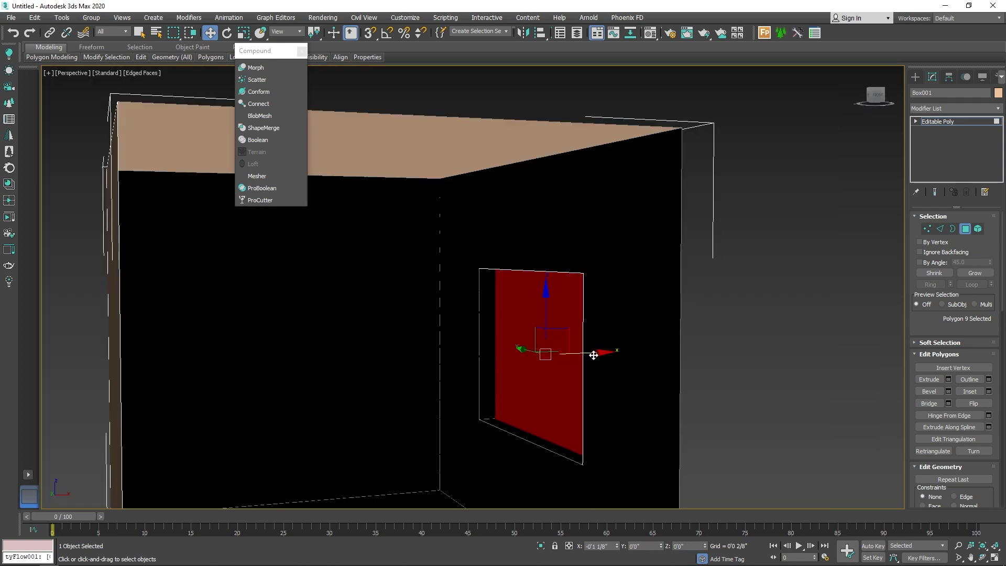
scroll(595, 353, down, 3)
scroll(522, 331, down, 2)
scroll(523, 331, up, 2)
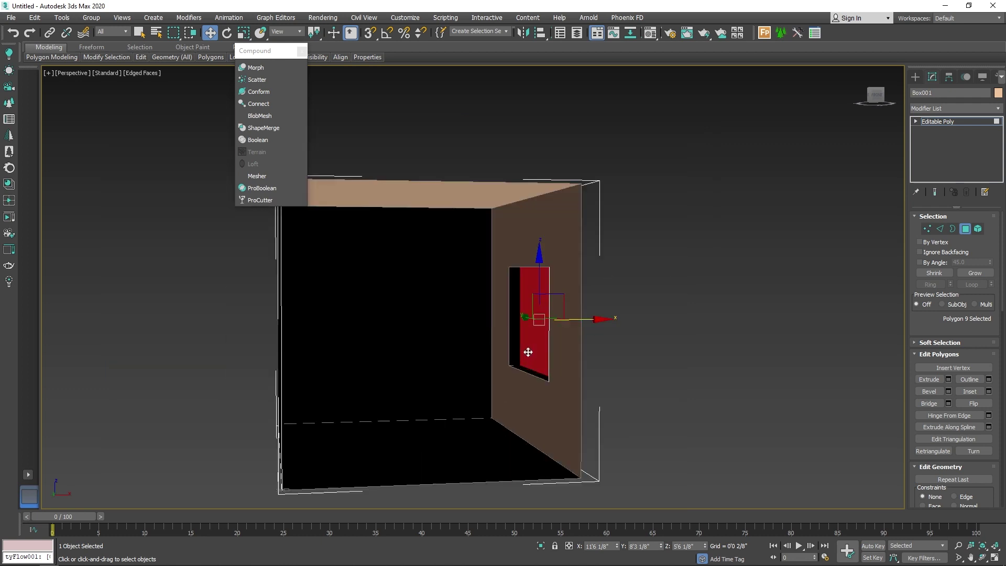
scroll(528, 353, up, 3)
alt+middle_drag(527, 353, 553, 323)
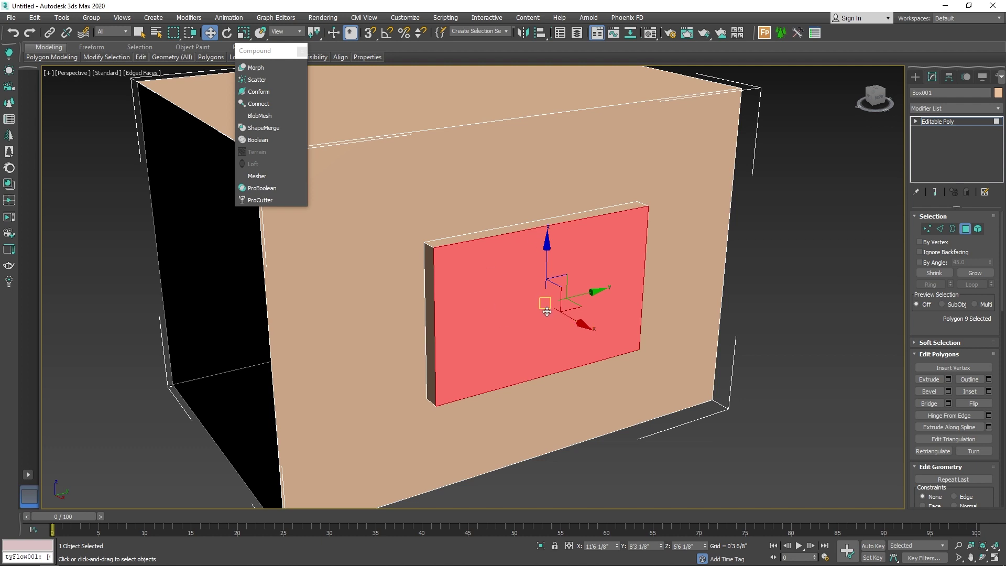
key(Delete)
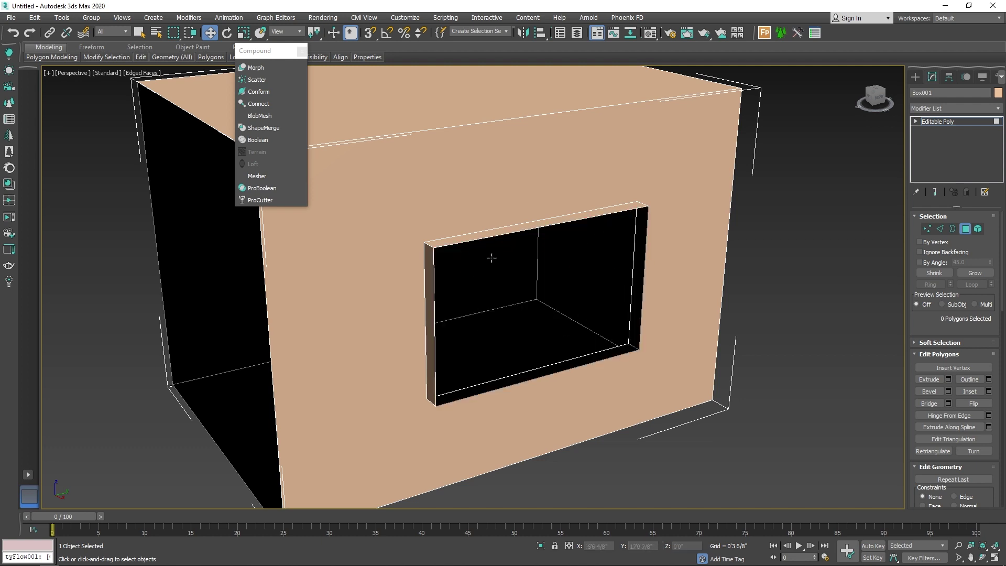
scroll(535, 309, down, 3)
alt+middle_drag(535, 309, 343, 262)
Move the window wall's vertices 3'8 3/8" outward along X to widen the room
key(1)
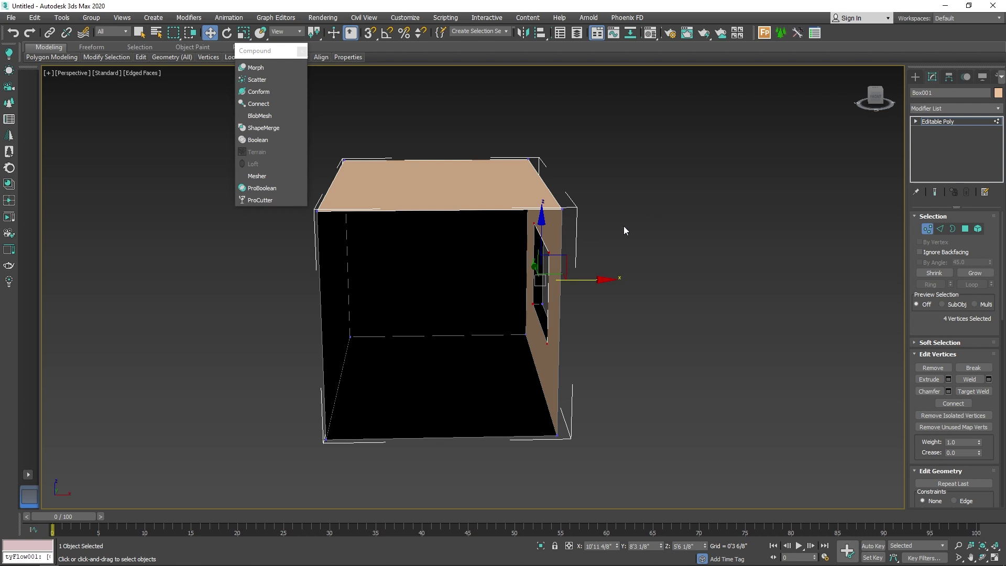
drag(450, 391, 542, 390)
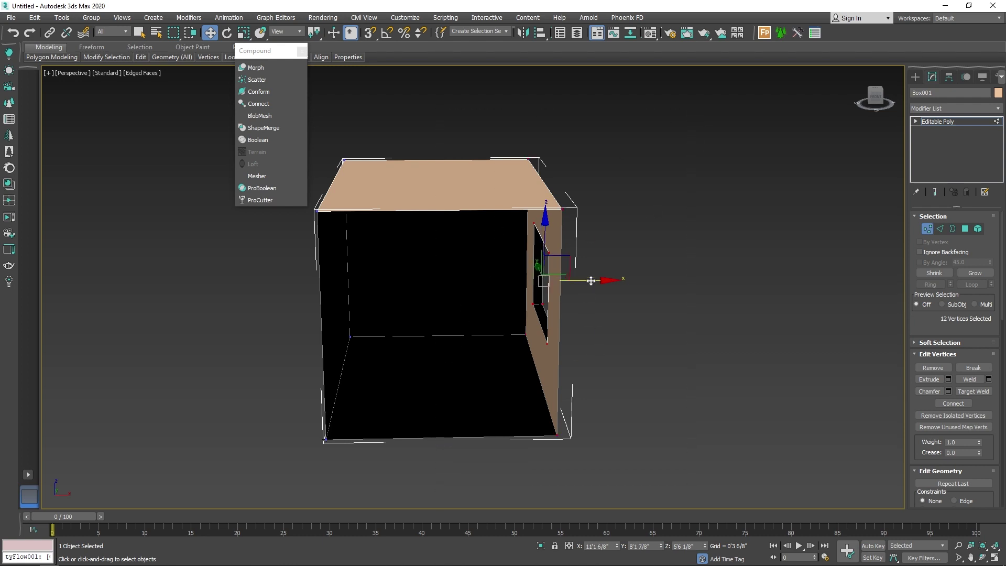
drag(591, 281, 659, 293)
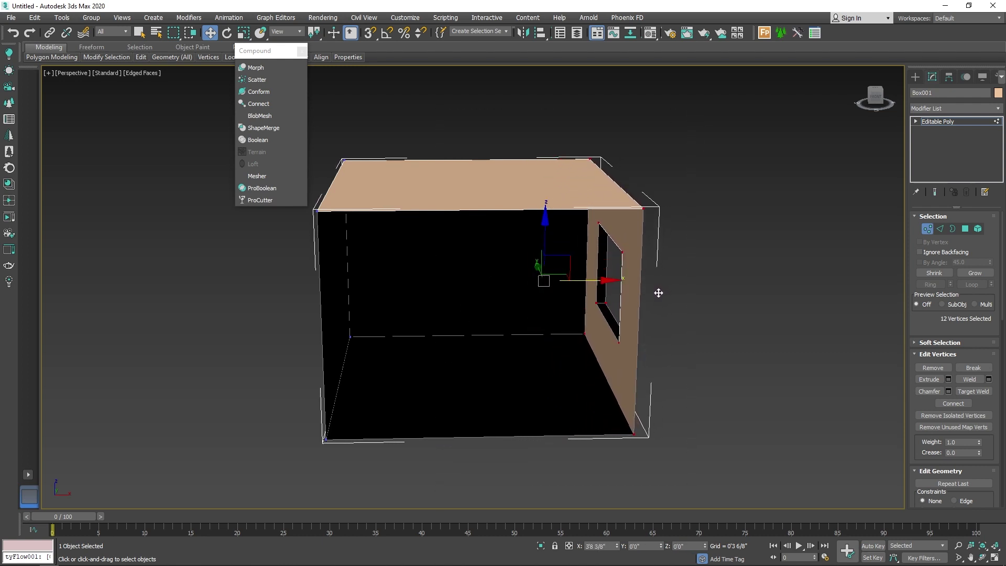
mouse_move(659, 293)
alt+middle_down()
mouse_move(564, 304)
mouse_move(602, 293)
alt+middle_up()
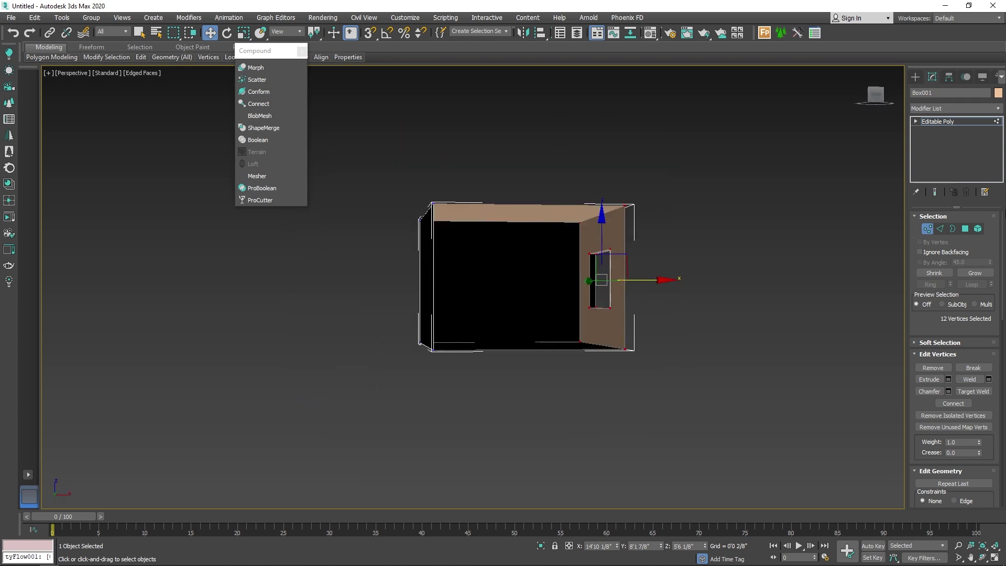
click(927, 228)
Orbit around the widened room to inspect its top and solid front face
scroll(498, 439, up, 3)
scroll(435, 197, up, 3)
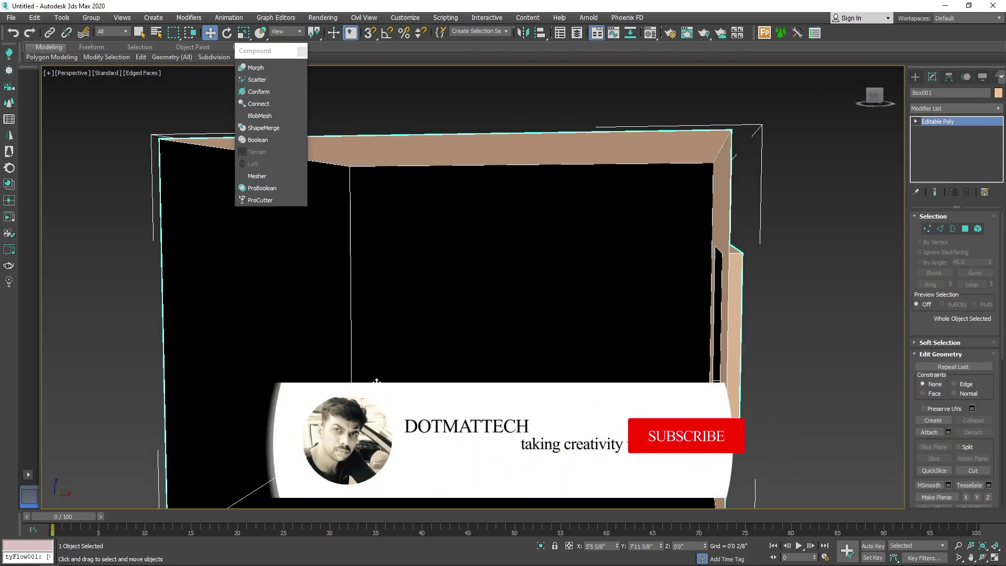
scroll(393, 292, down, 3)
mouse_move(382, 313)
alt+middle_down()
mouse_move(800, 175)
mouse_move(433, 276)
mouse_move(571, 253)
mouse_move(548, 254)
alt+middle_up()
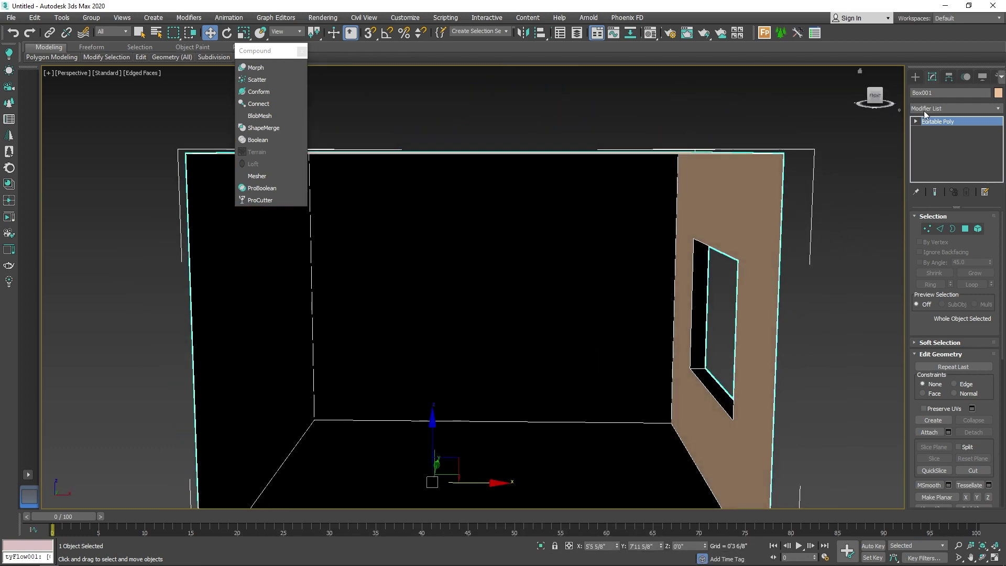
scroll(268, 289, down, 5)
alt+middle_drag(283, 314, 455, 312)
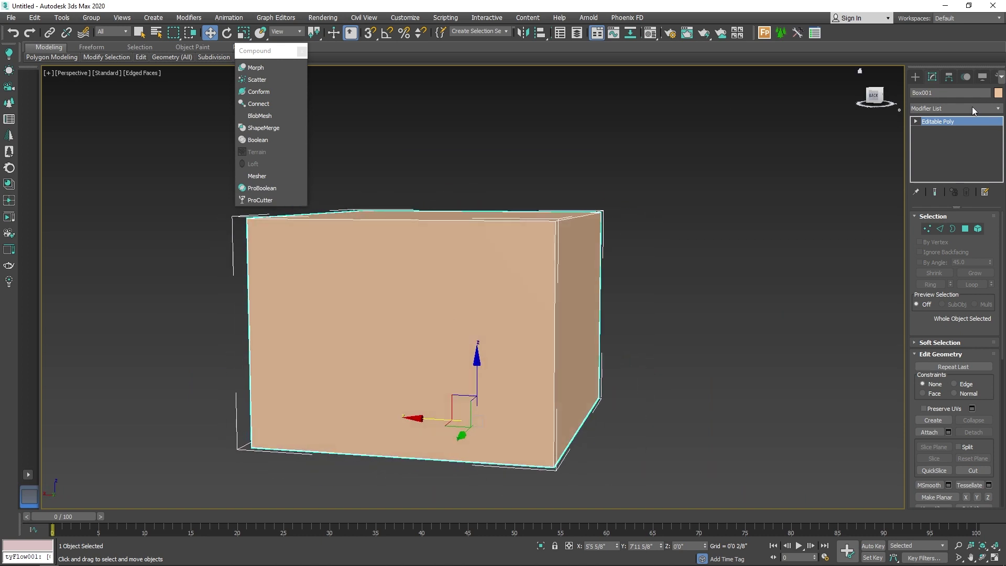
click(915, 77)
Draw a tall, door-sized Box002 about 3'10" wide on the room's front wall
click(937, 144)
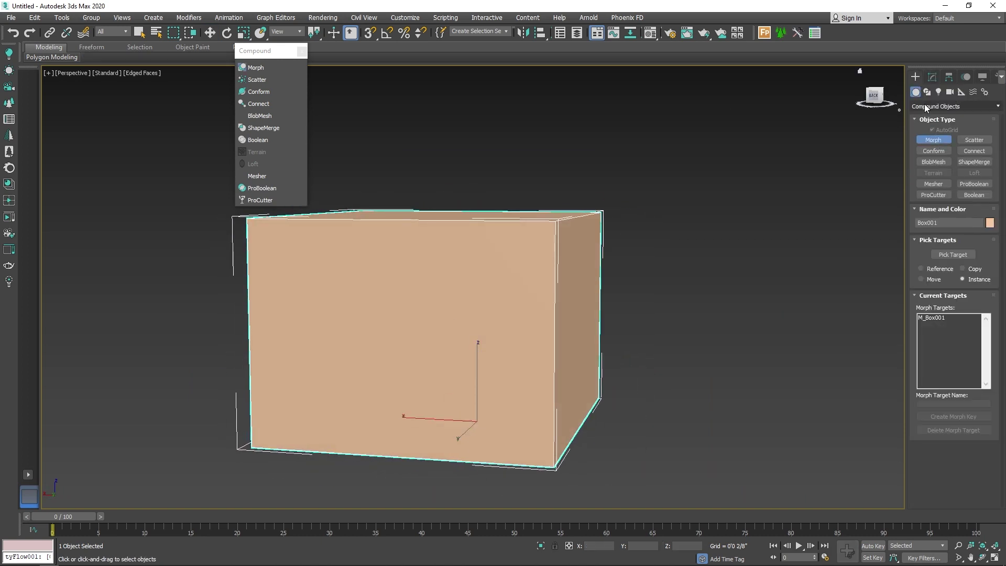
click(954, 106)
click(932, 142)
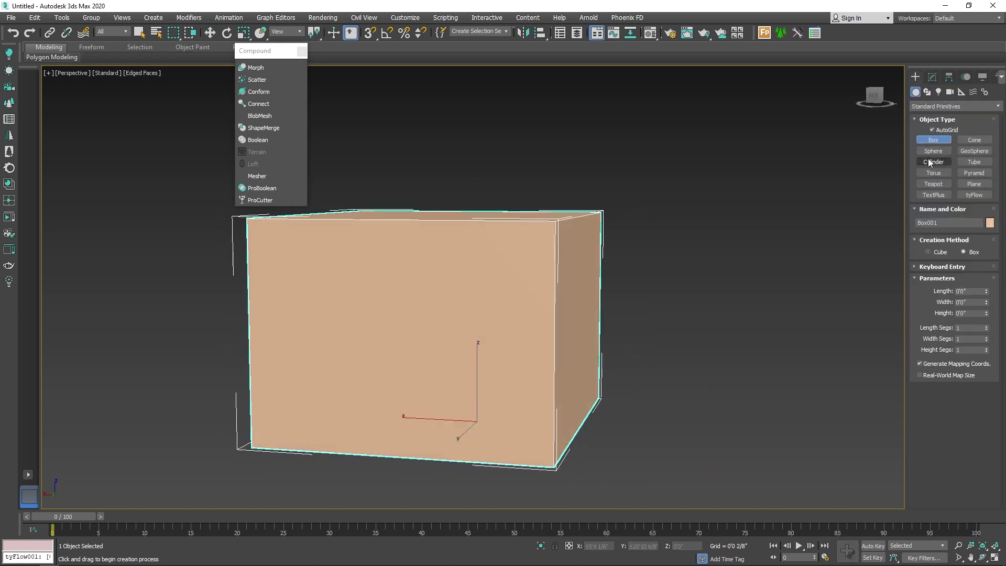
drag(548, 289, 457, 460)
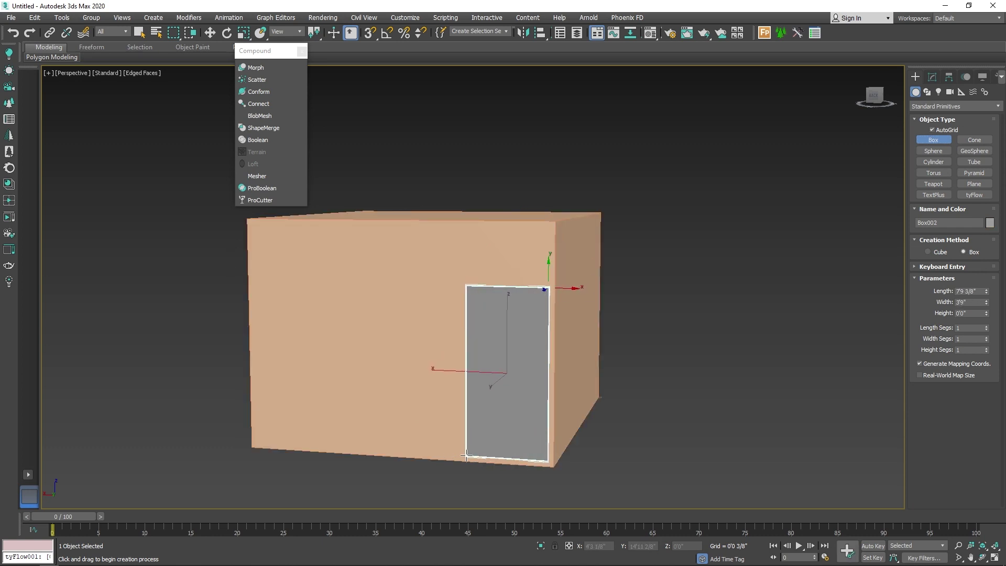
drag(457, 459, 452, 465)
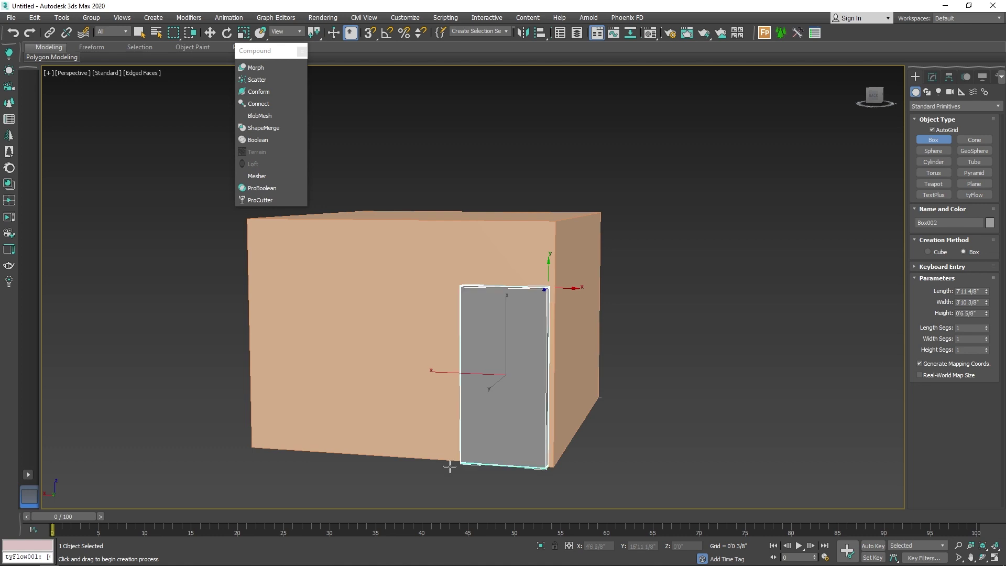
click(414, 474)
right_click(475, 336)
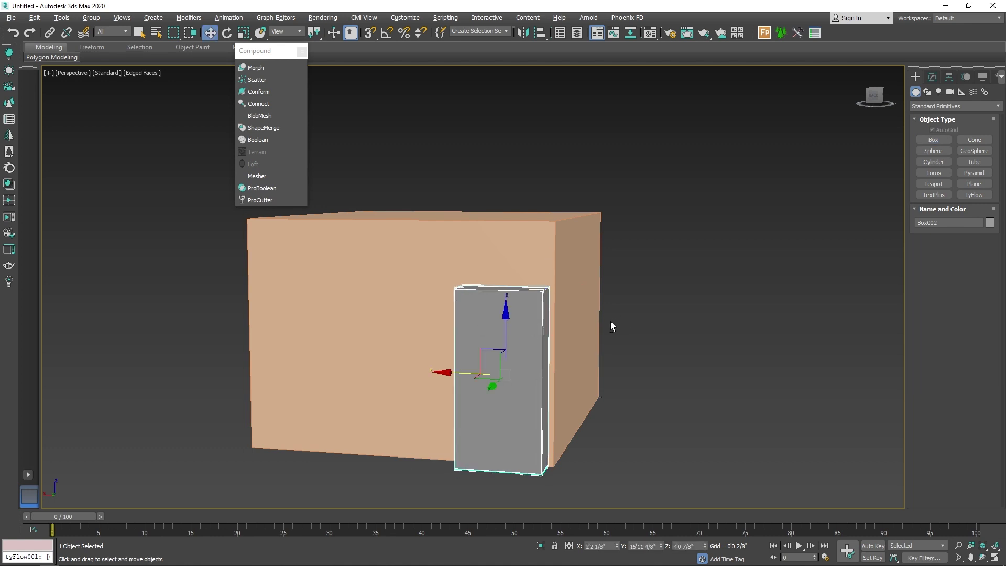
alt+middle_drag(611, 322, 563, 370)
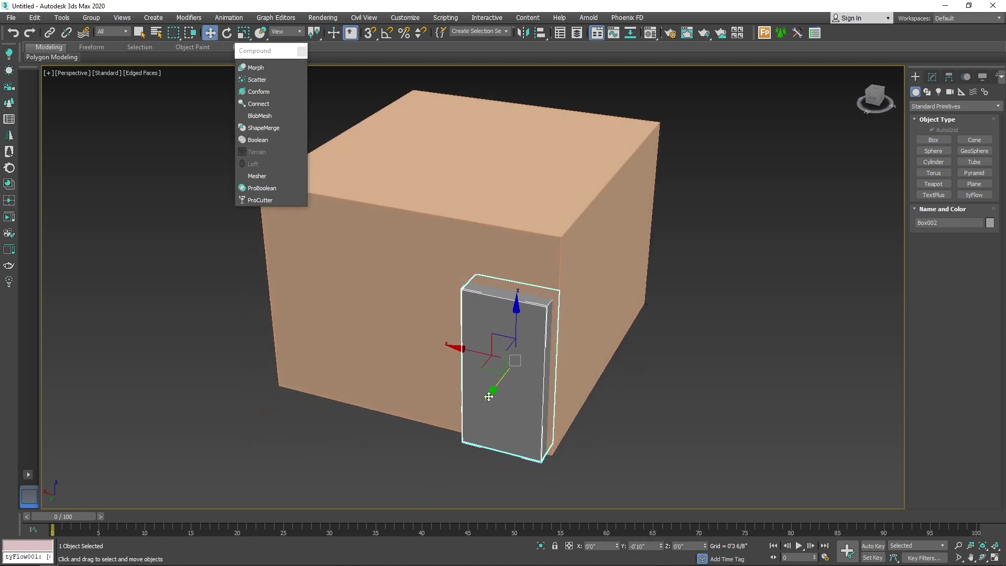
ProBoolean-subtract Box002 from the room box Box001 to cut the doorway recess
click(433, 230)
click(262, 188)
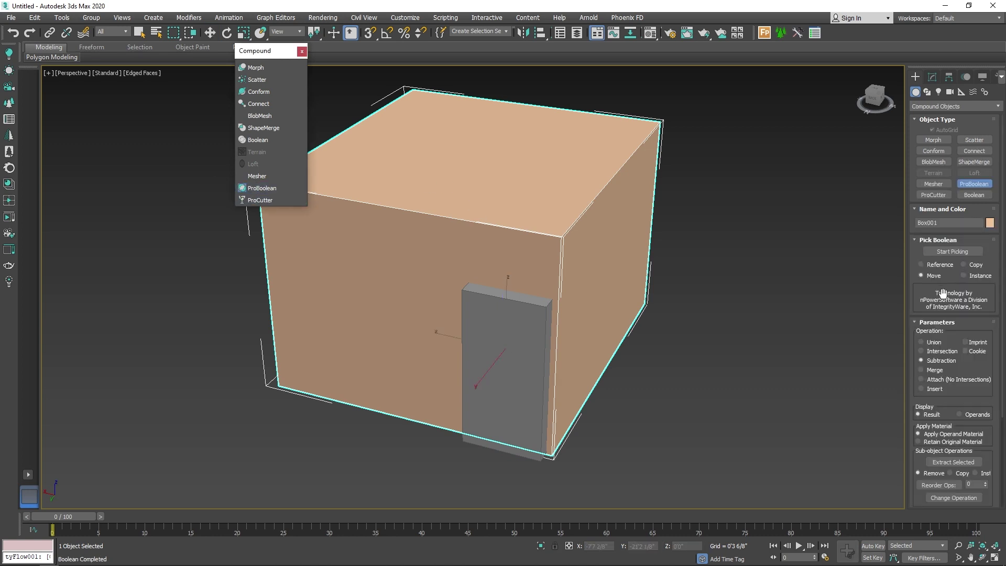
click(952, 252)
click(509, 367)
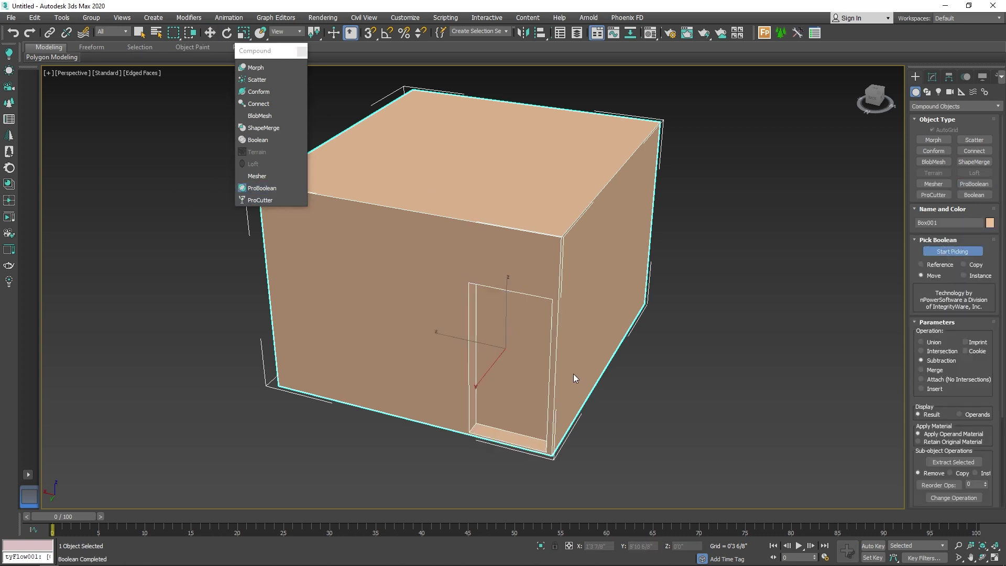
alt+middle_drag(574, 374, 530, 259)
Convert the room box to an Editable Poly and enter Polygon mode
key(w)
right_click(507, 228)
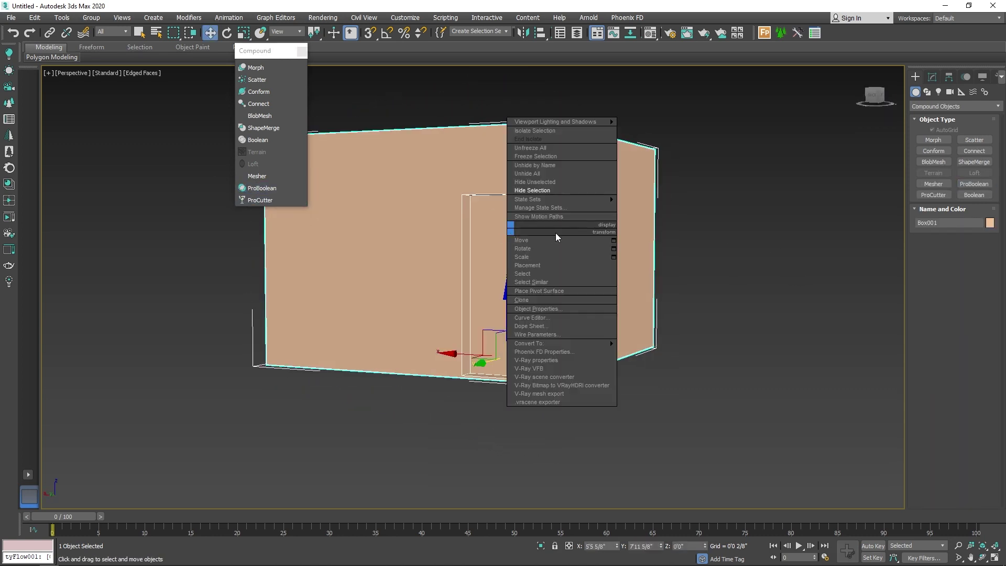
click(676, 353)
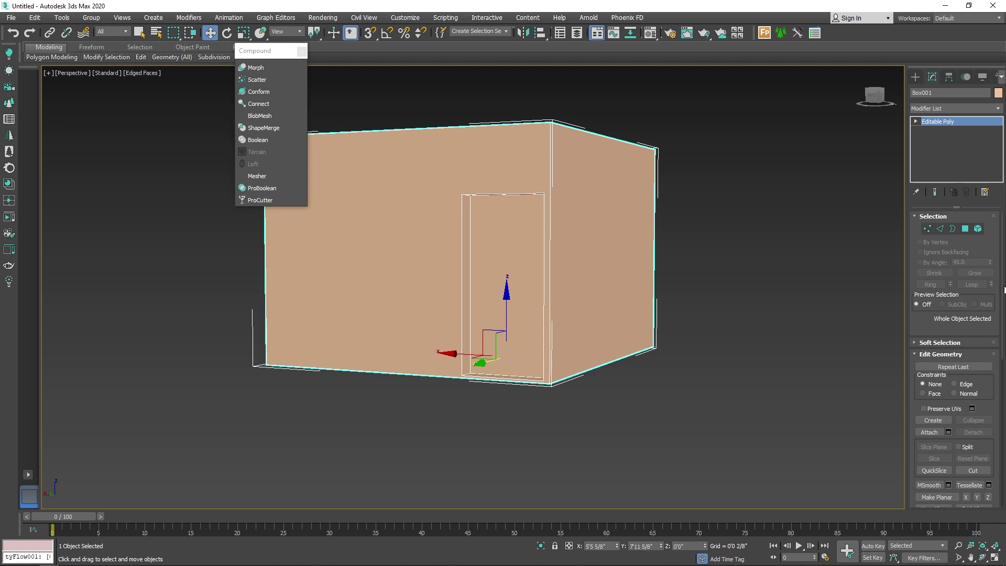
click(966, 231)
Move the doorway's back face outward along Y into a small passage, then select its top face
click(530, 288)
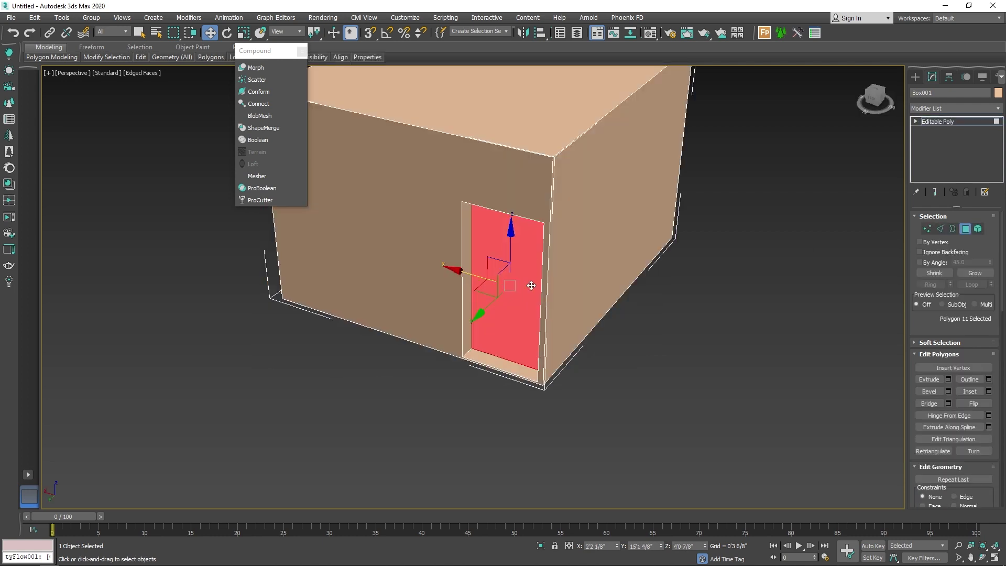
drag(477, 319, 464, 333)
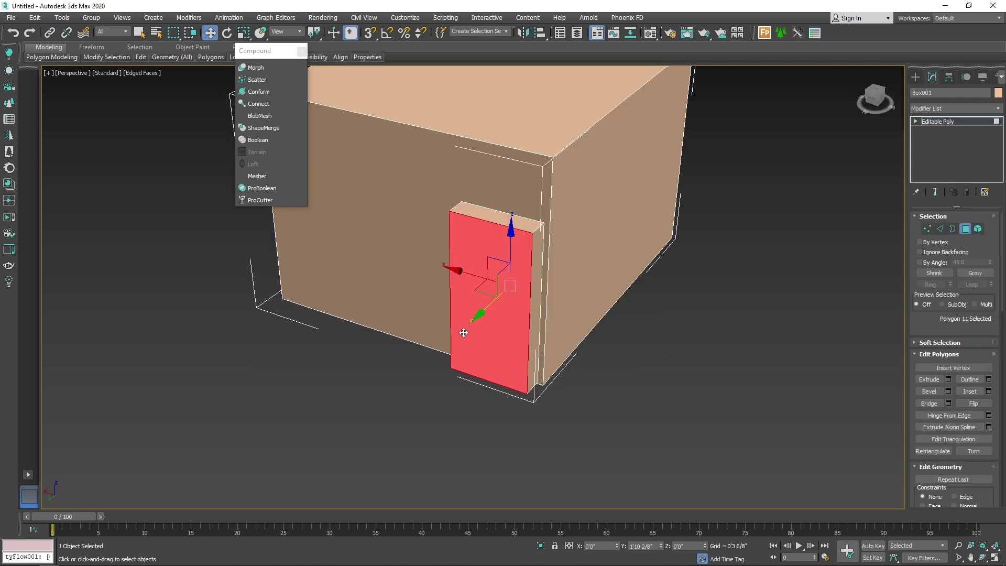
mouse_move(678, 263)
alt+middle_down()
mouse_move(404, 253)
mouse_move(423, 243)
mouse_move(405, 240)
alt+middle_up()
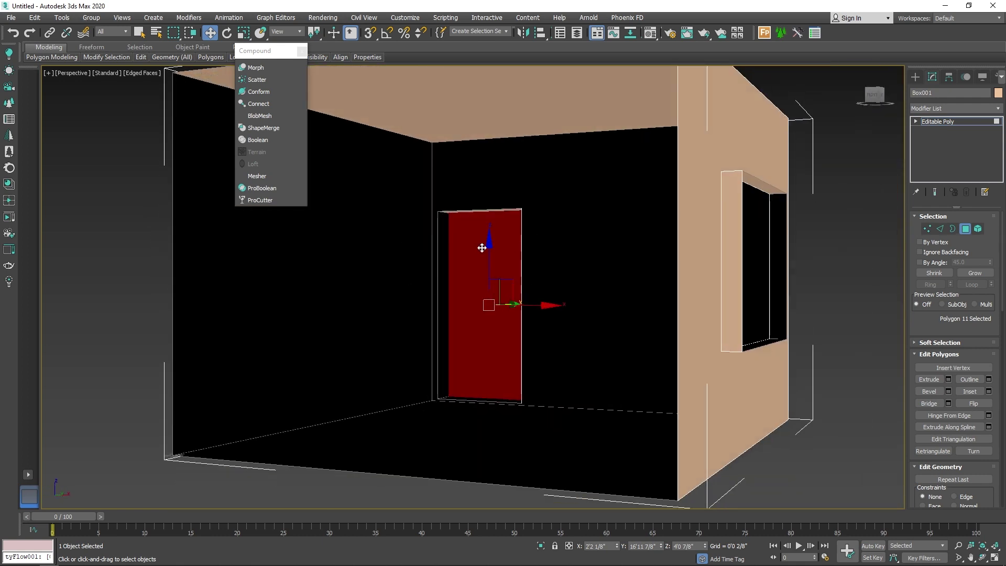
alt+middle_drag(359, 282, 562, 356)
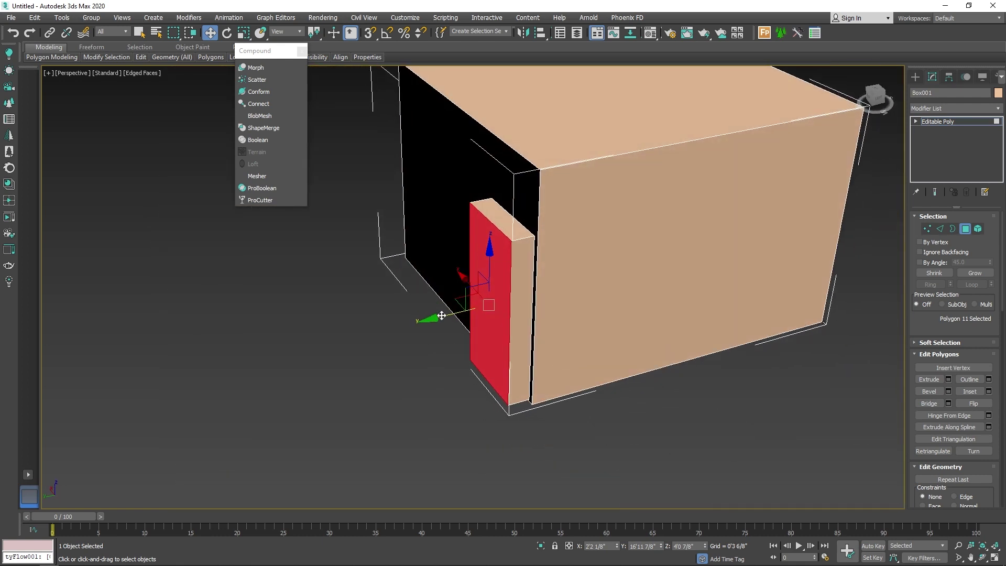
drag(443, 318, 271, 348)
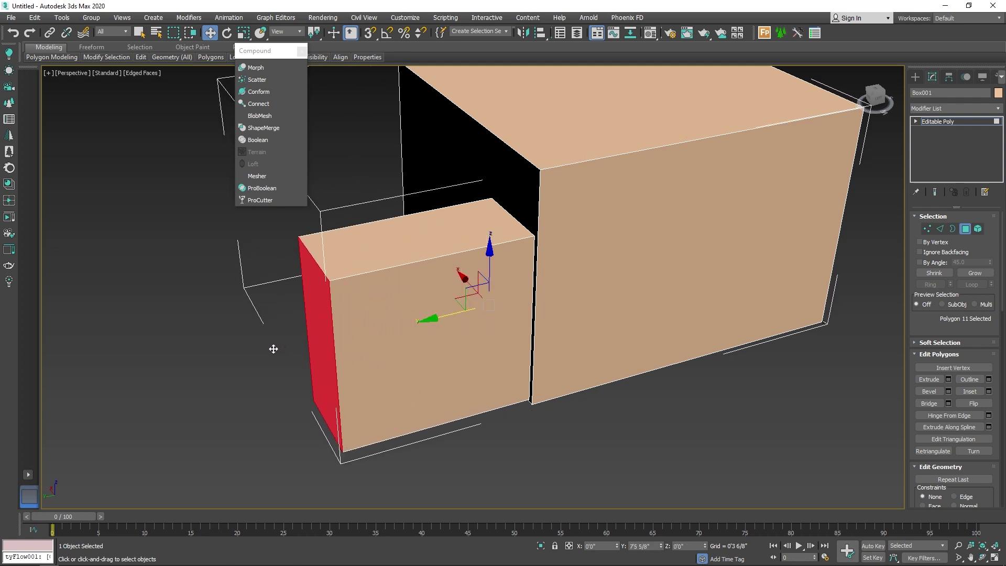
click(459, 233)
alt+middle_drag(458, 233, 588, 335)
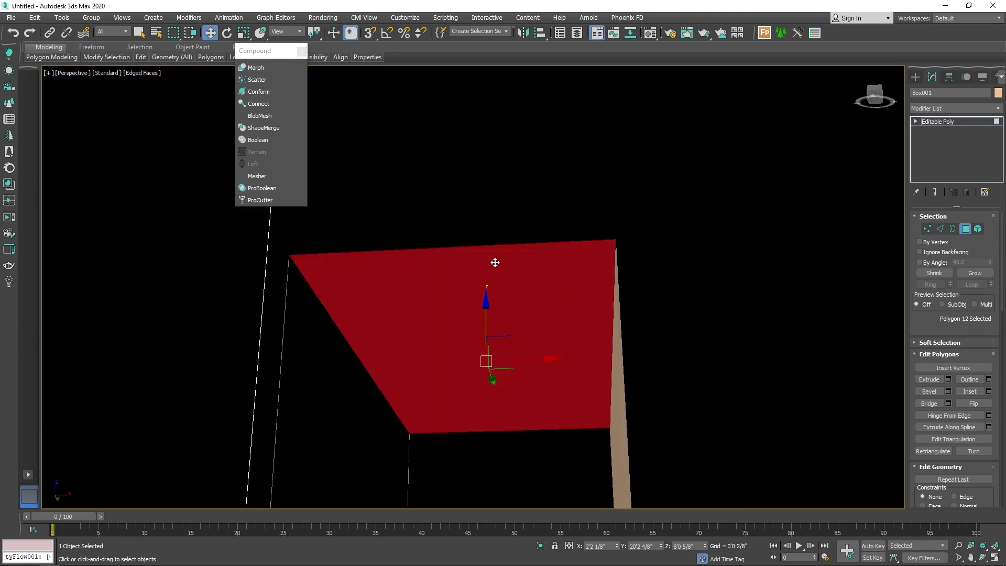
Extrude the passage's top face 2'8 7/8" upward to reach the room's full height
scroll(488, 314, down, 1)
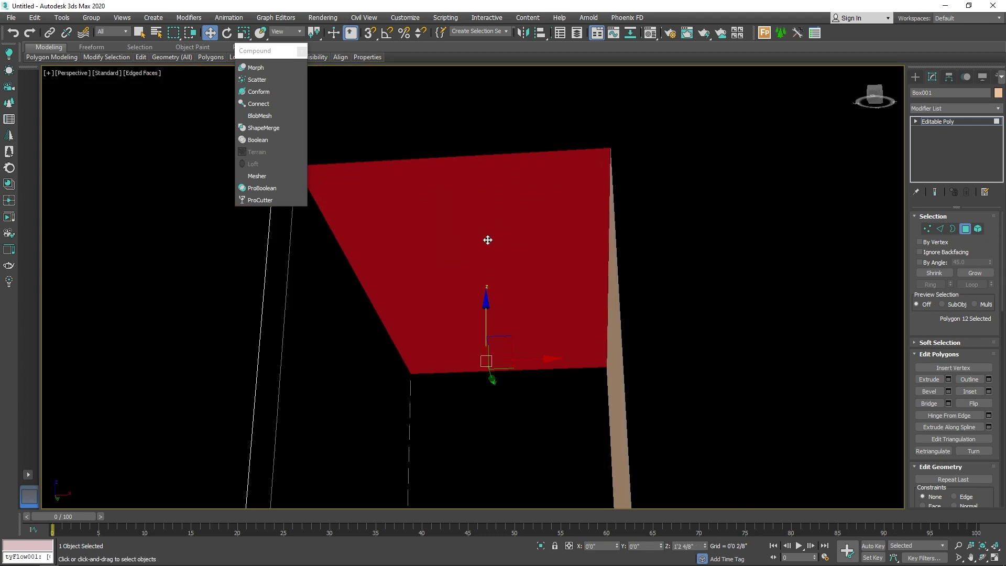
scroll(447, 307, down, 3)
scroll(470, 325, down, 3)
alt+middle_drag(469, 325, 459, 315)
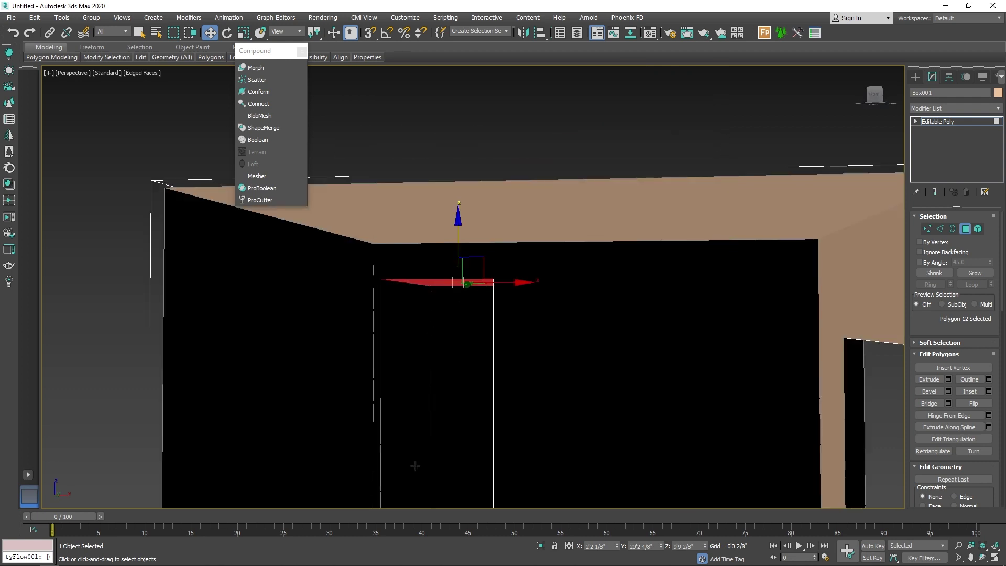
mouse_move(491, 370)
alt+middle_down()
mouse_move(461, 328)
mouse_move(469, 335)
alt+middle_up()
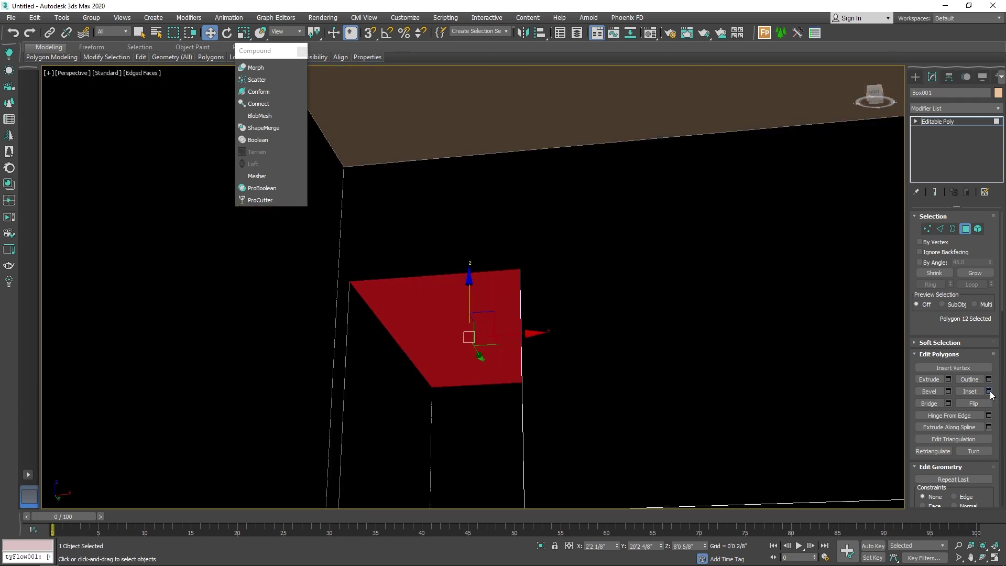
click(989, 392)
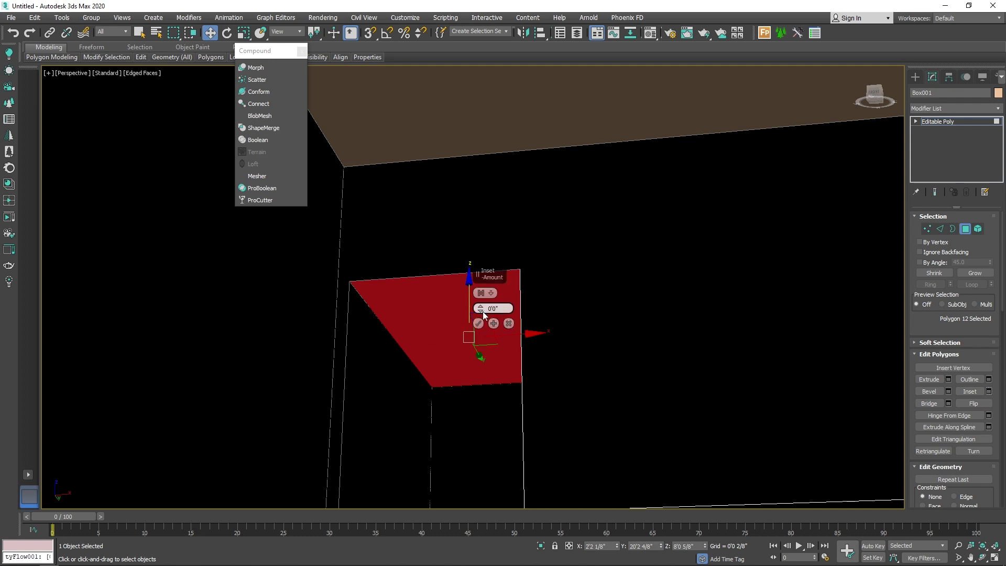
key(Escape)
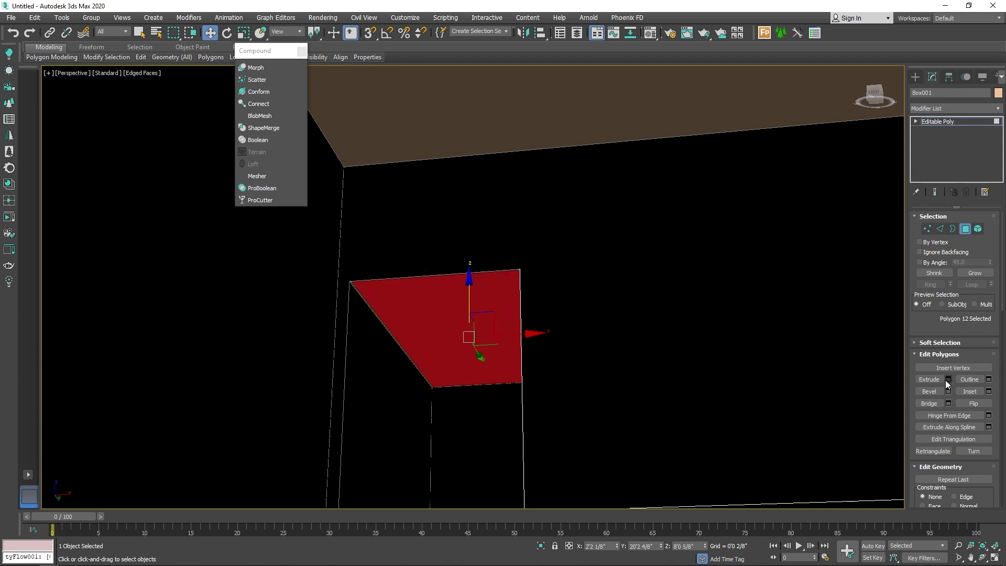
click(948, 379)
alt+middle_drag(443, 357, 467, 320)
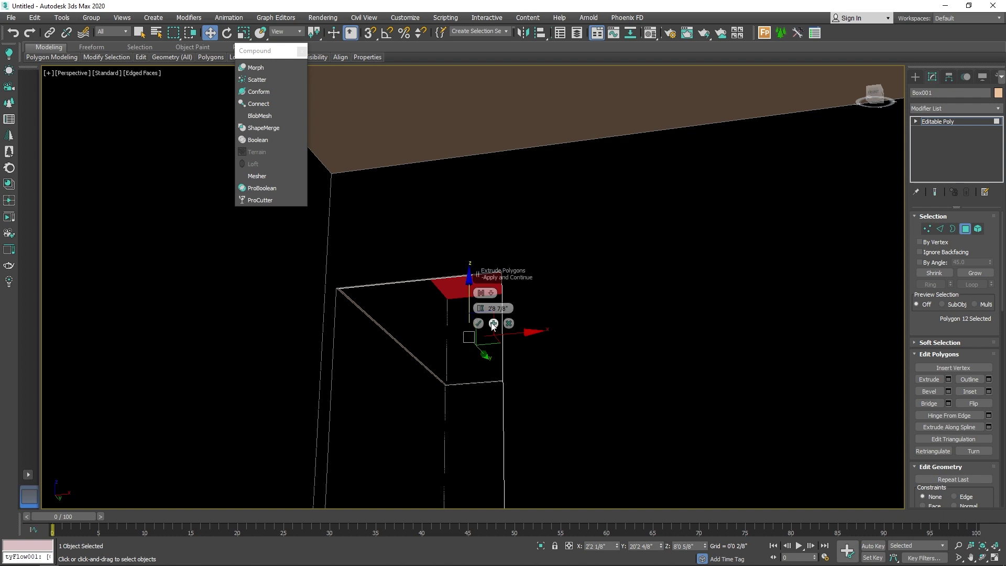
click(478, 323)
Exit Polygon mode and view the room frontally, shaded without edge lines
click(970, 234)
scroll(503, 337, down, 5)
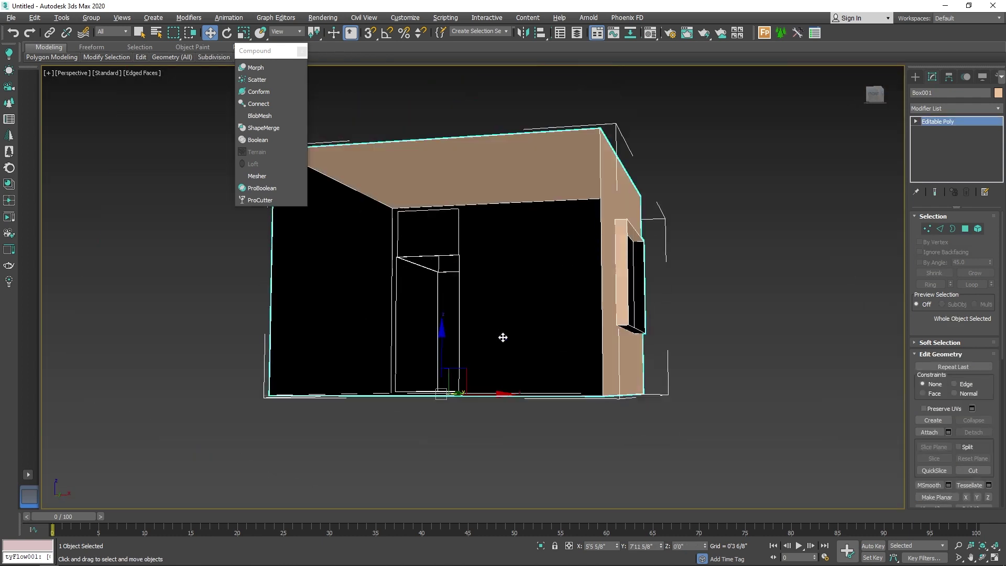
mouse_move(504, 337)
alt+middle_down()
mouse_move(522, 353)
mouse_move(499, 337)
mouse_move(538, 332)
alt+middle_up()
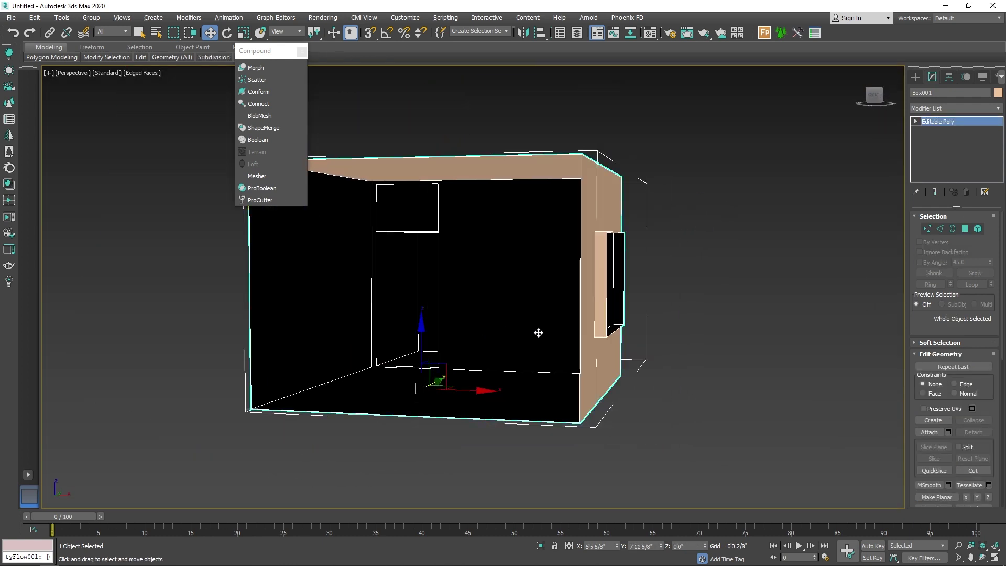
alt+middle_drag(704, 343, 570, 330)
key(F4)
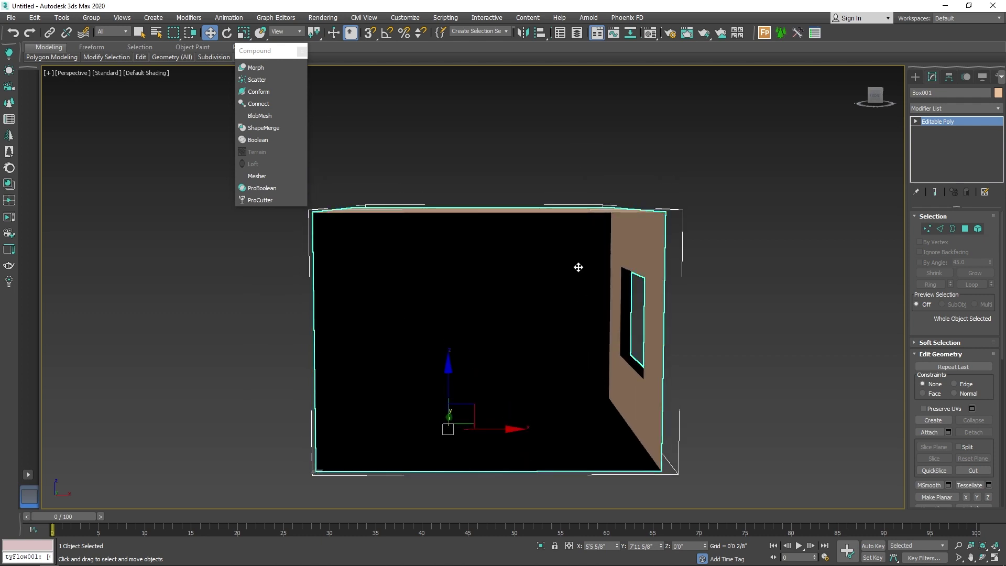
Open the Material Editor with VRayMtl Material #1 and move its window lower
key(m)
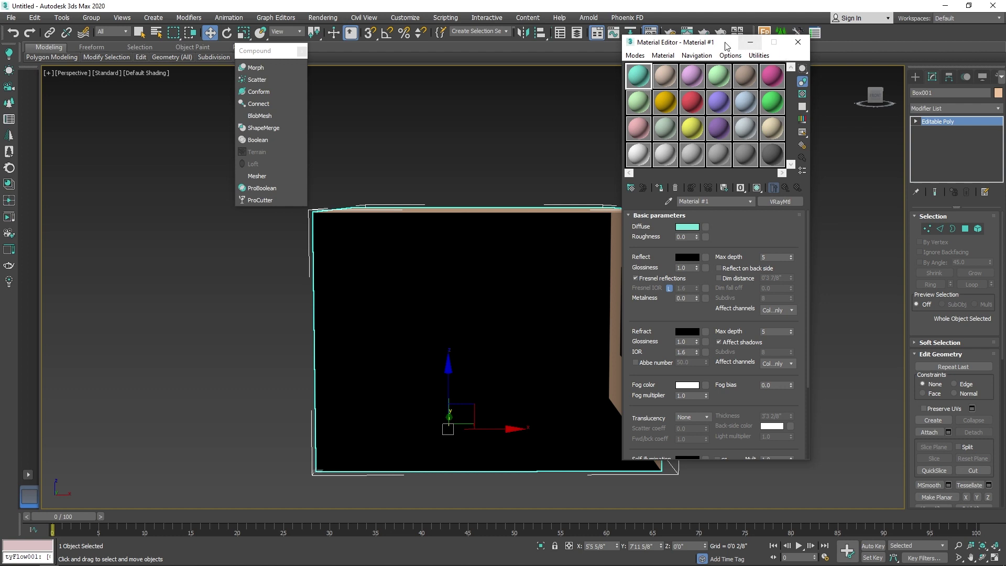
drag(726, 46, 727, 105)
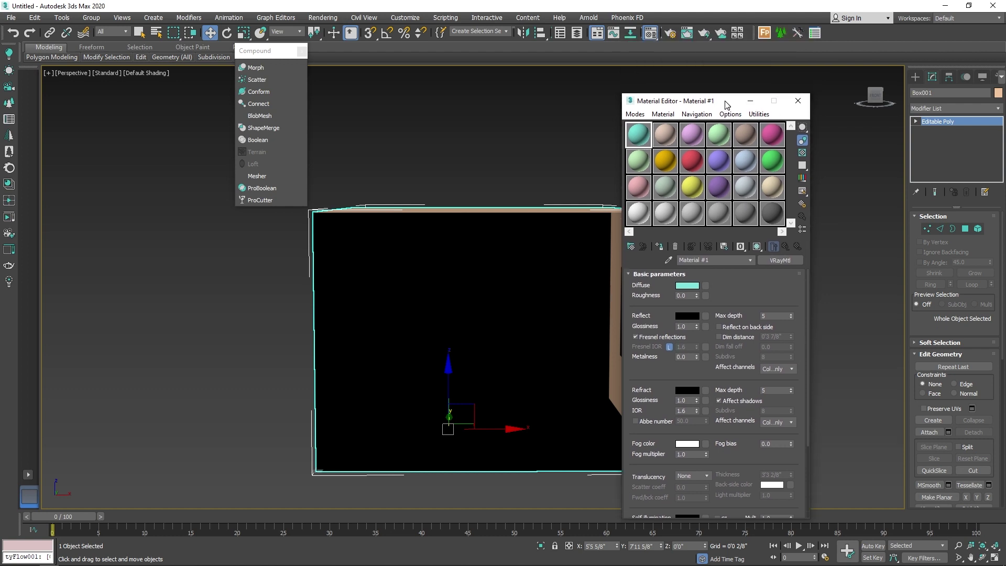
Switch the renderer from V-Ray to Corona 5 (Hotfix 2) and expand the Assign Renderer rollout
click(671, 35)
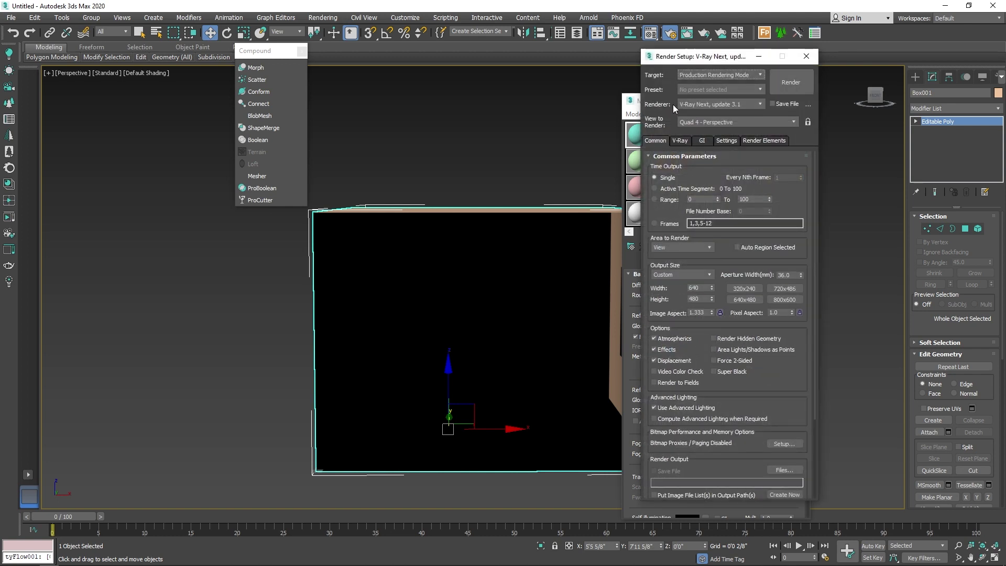
click(712, 104)
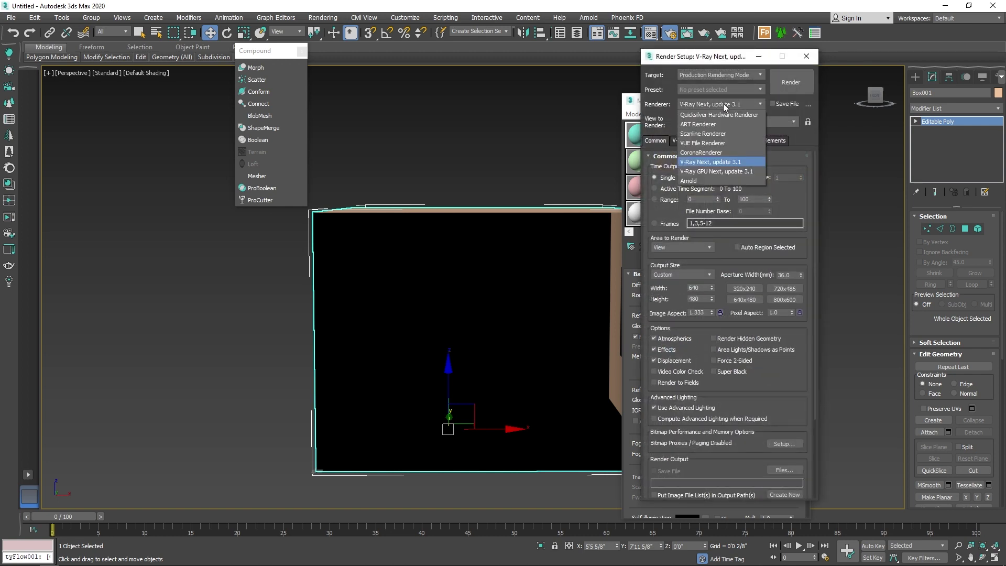
click(718, 152)
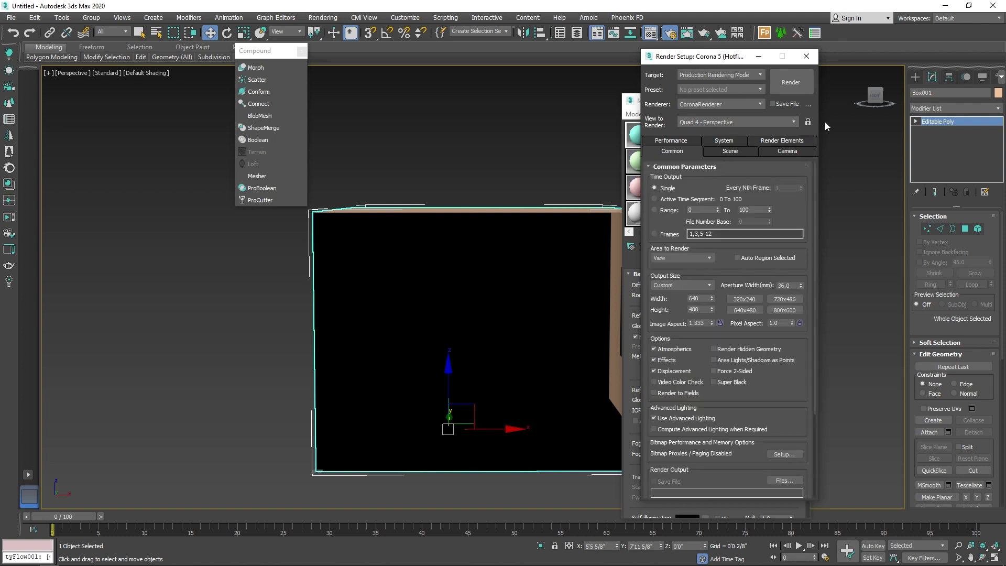
drag(676, 57, 774, 79)
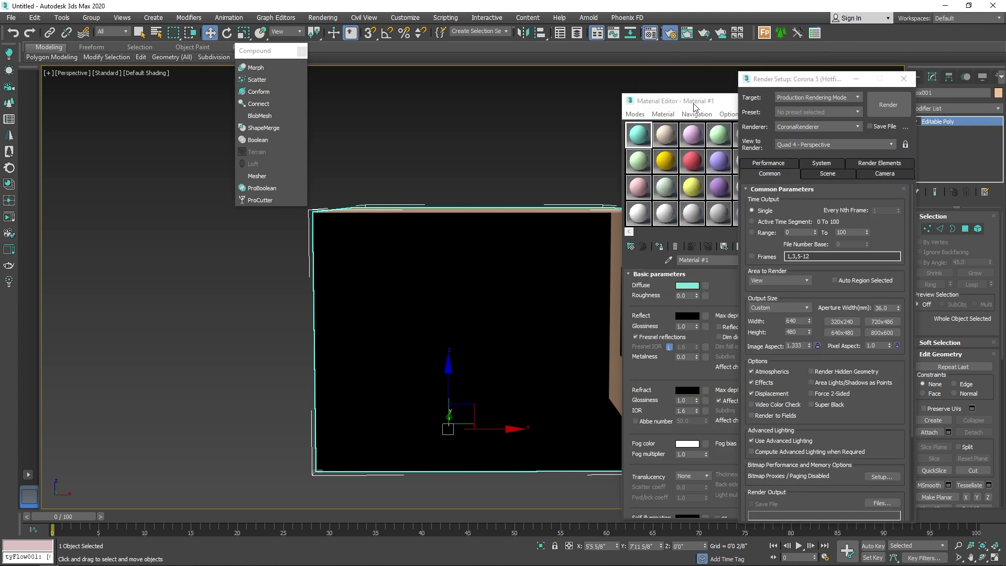
drag(694, 106, 620, 93)
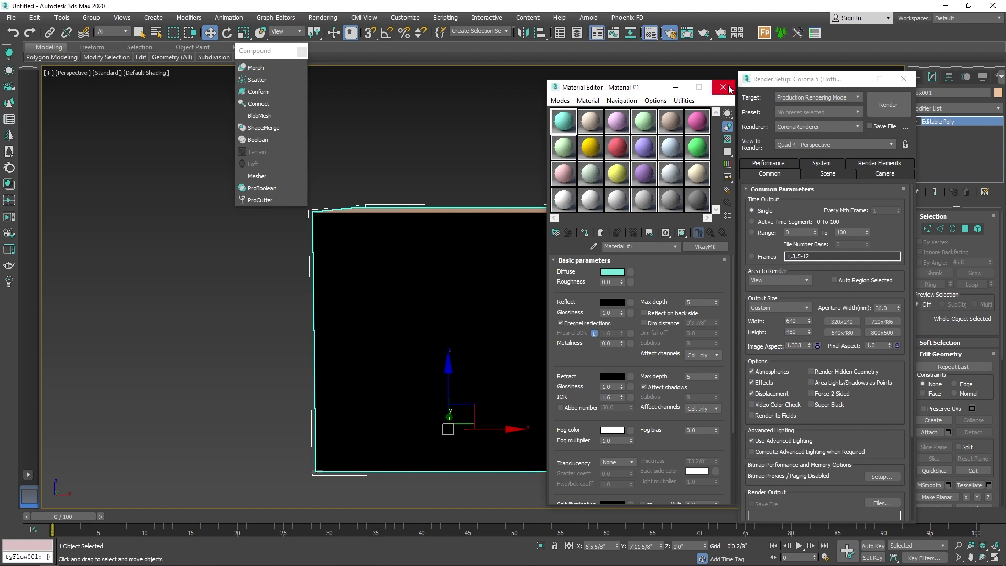
click(776, 179)
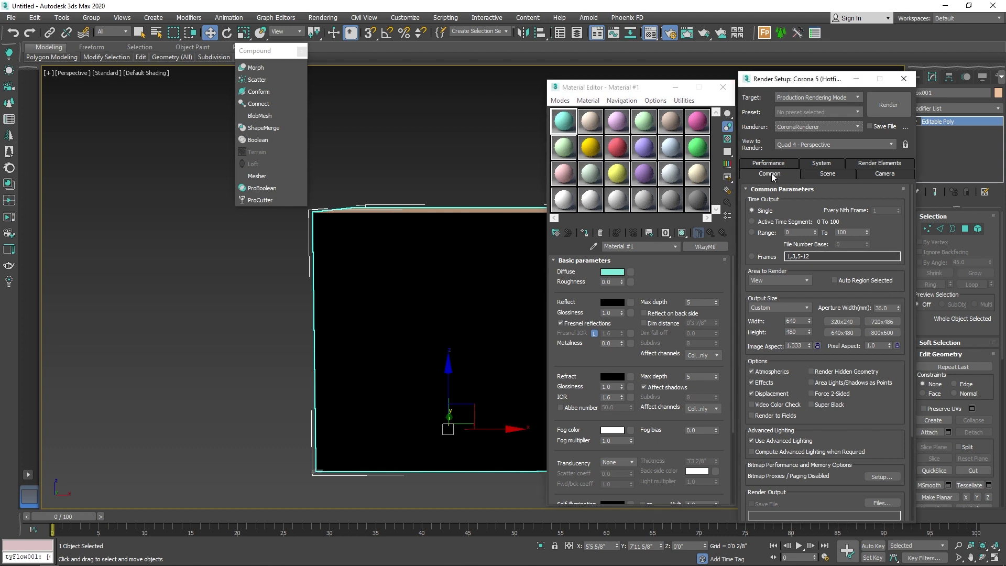
scroll(846, 157, down, 3)
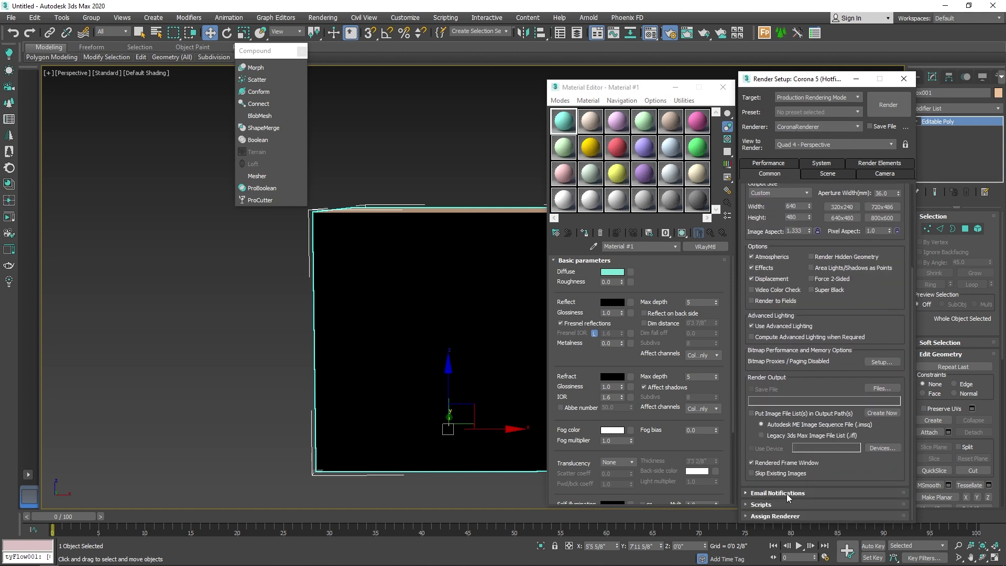
click(819, 514)
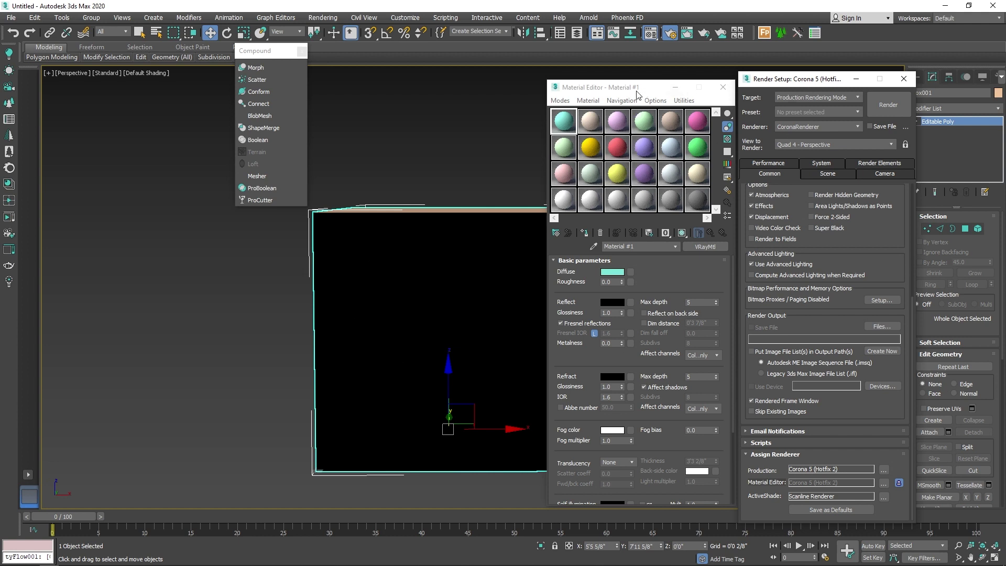
Apply the plain white Material #19 to the room box and list the camera types
click(570, 122)
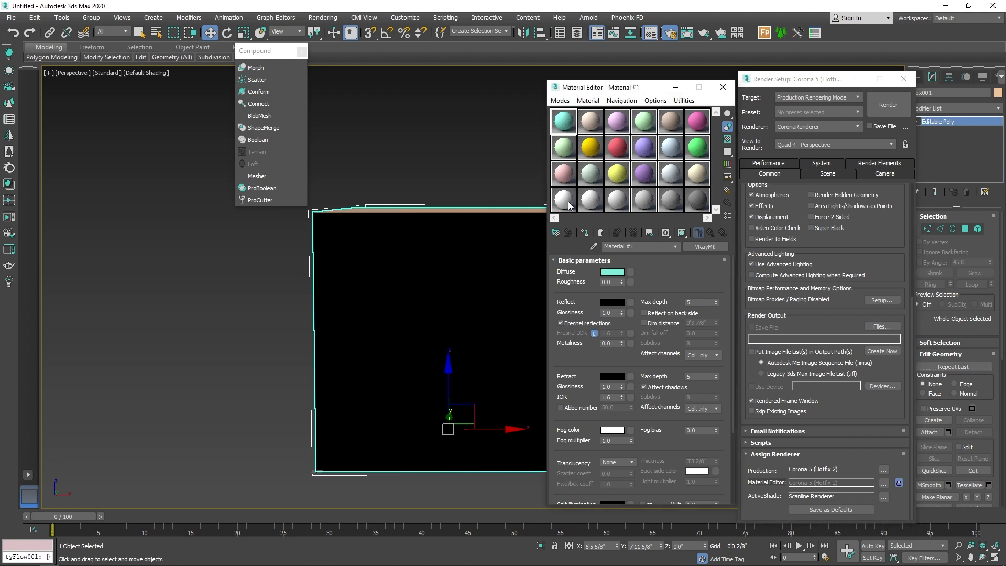
click(569, 204)
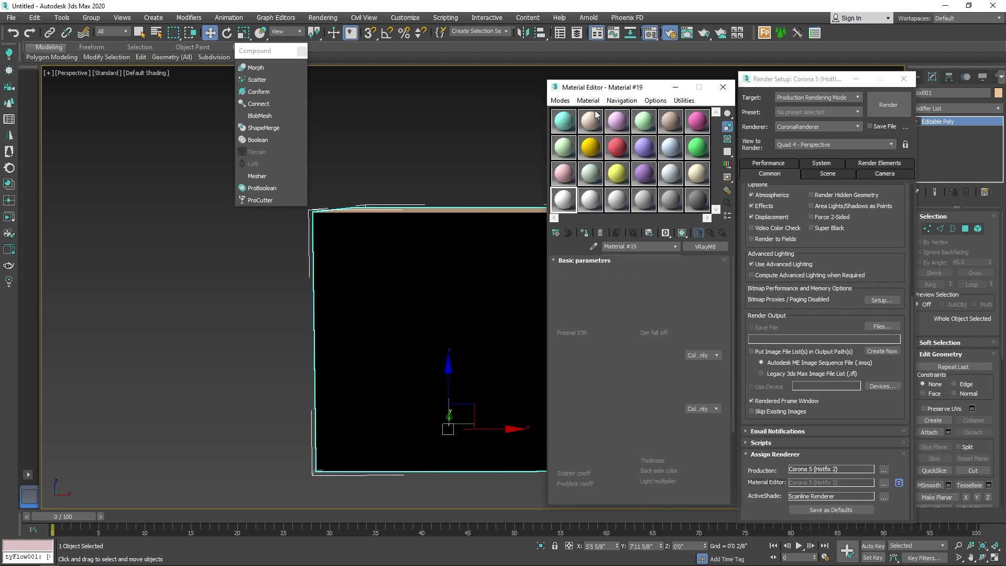
click(584, 232)
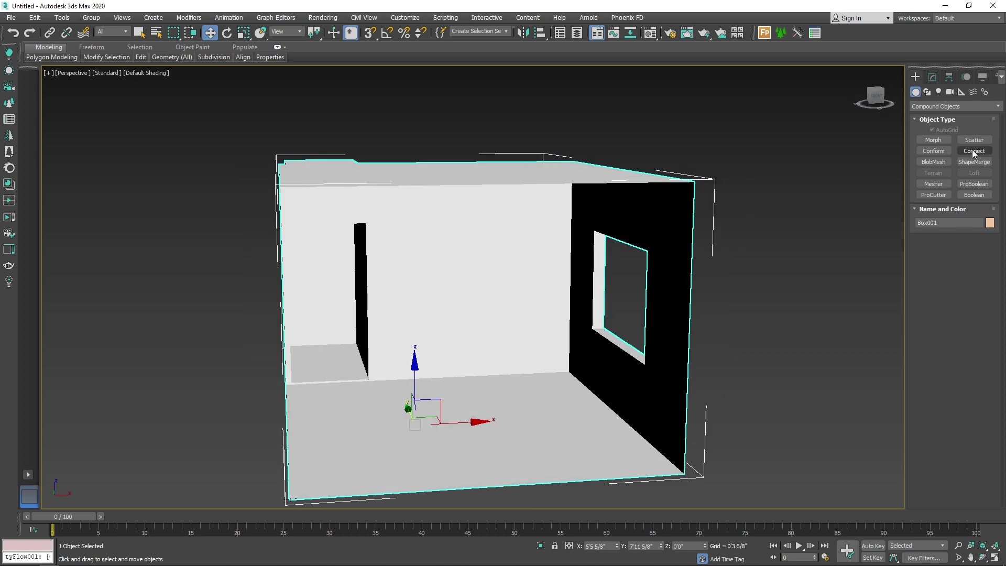
click(950, 92)
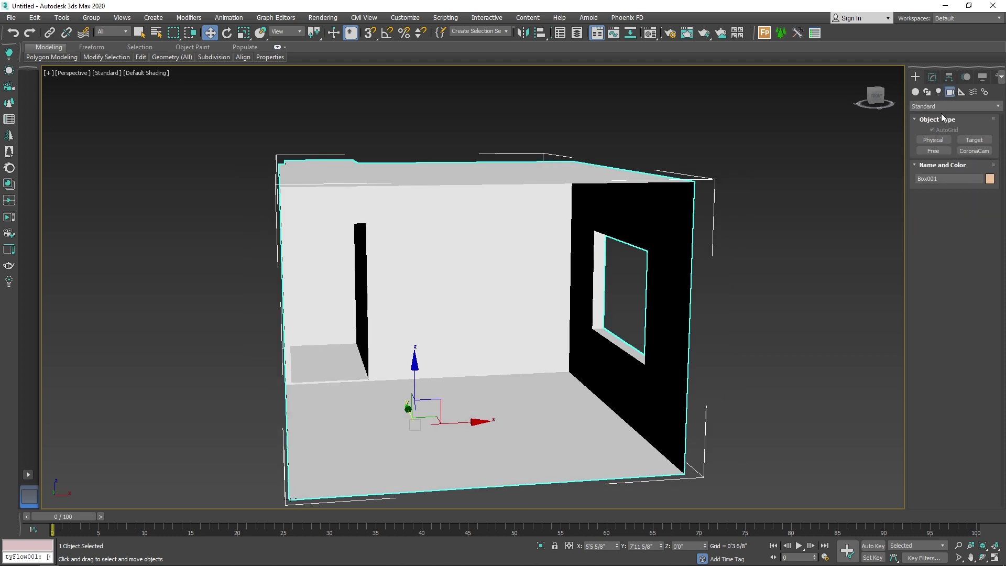
Place a CoronaCam camera, with AutoGrid off, in the Left view aimed into the room
click(986, 154)
key(alt+w)
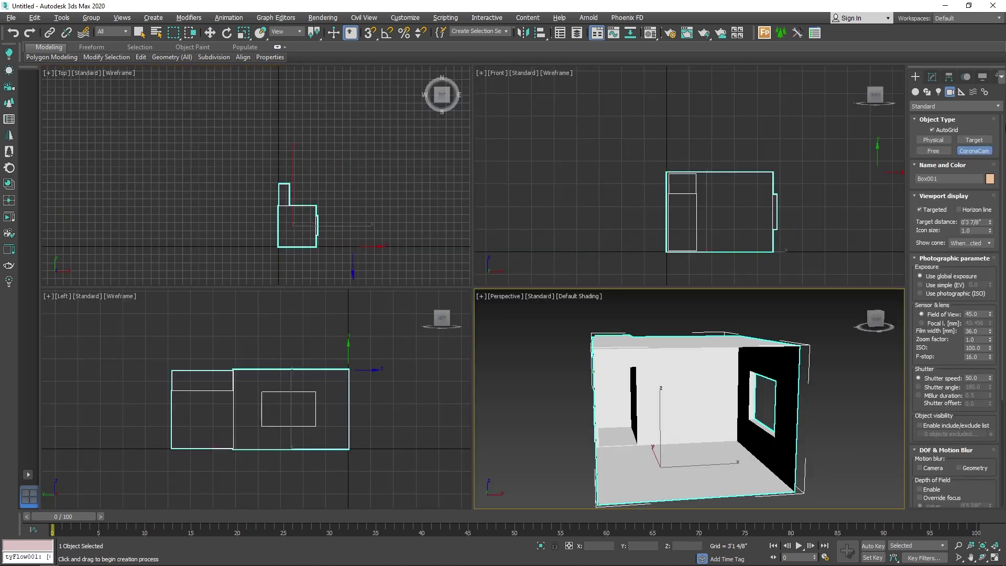
click(946, 132)
key(alt+w)
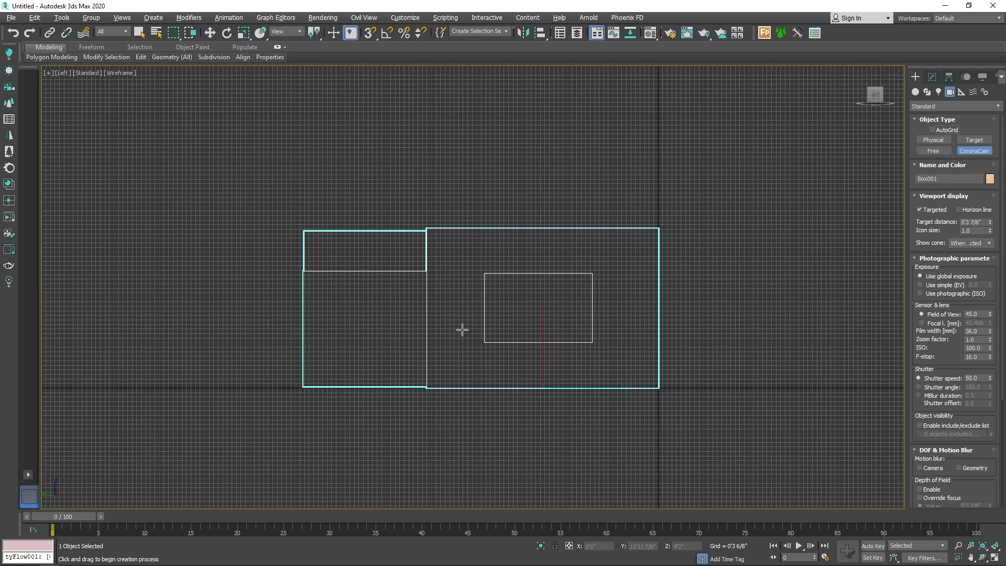
scroll(384, 367, down, 2)
scroll(668, 328, up, 2)
mouse_move(533, 300)
mouse_down()
mouse_move(292, 378)
mouse_move(292, 357)
mouse_up()
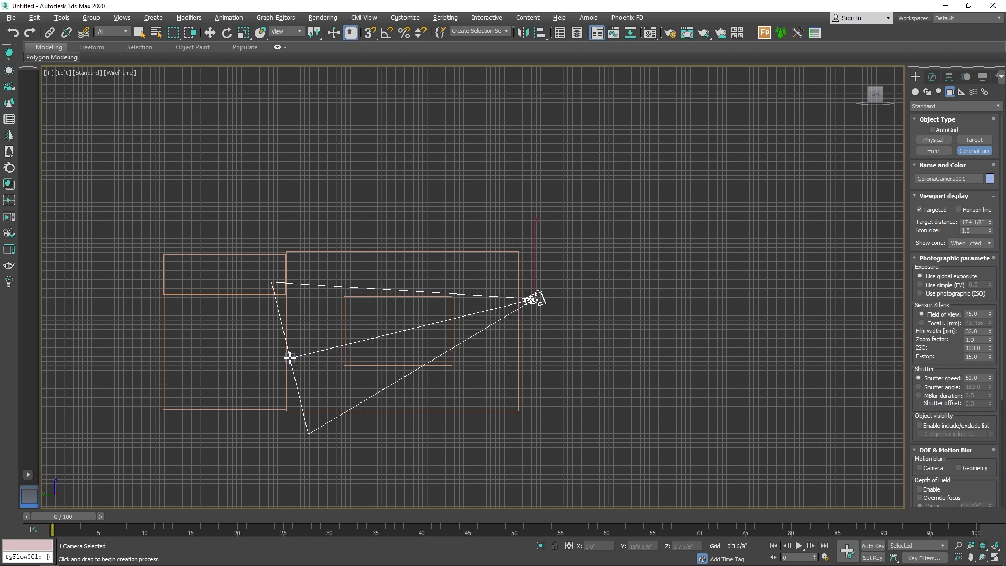
With the selection filter set to Cameras, move the camera to the room's centre in Top view
key(alt+w)
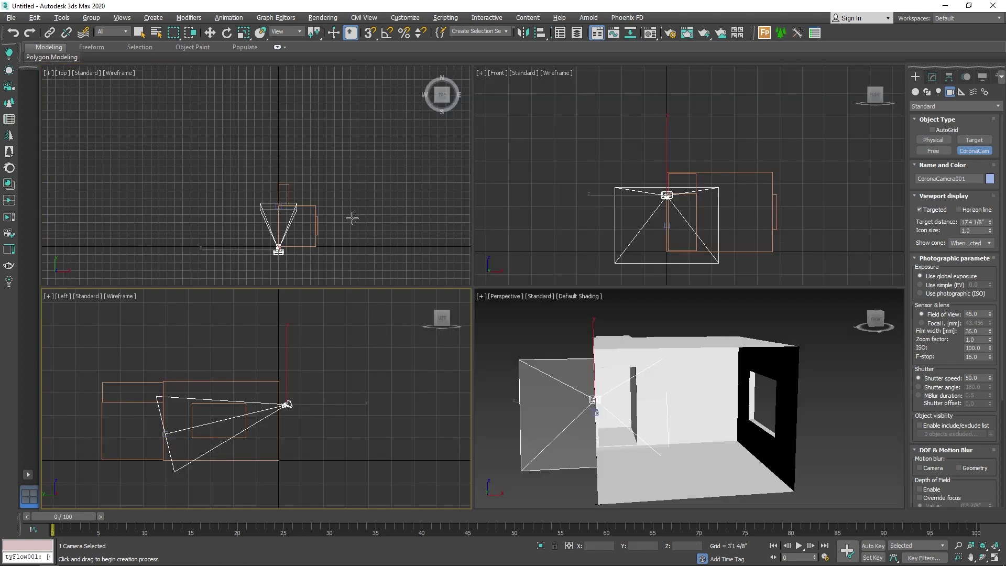
click(352, 218)
key(alt+w)
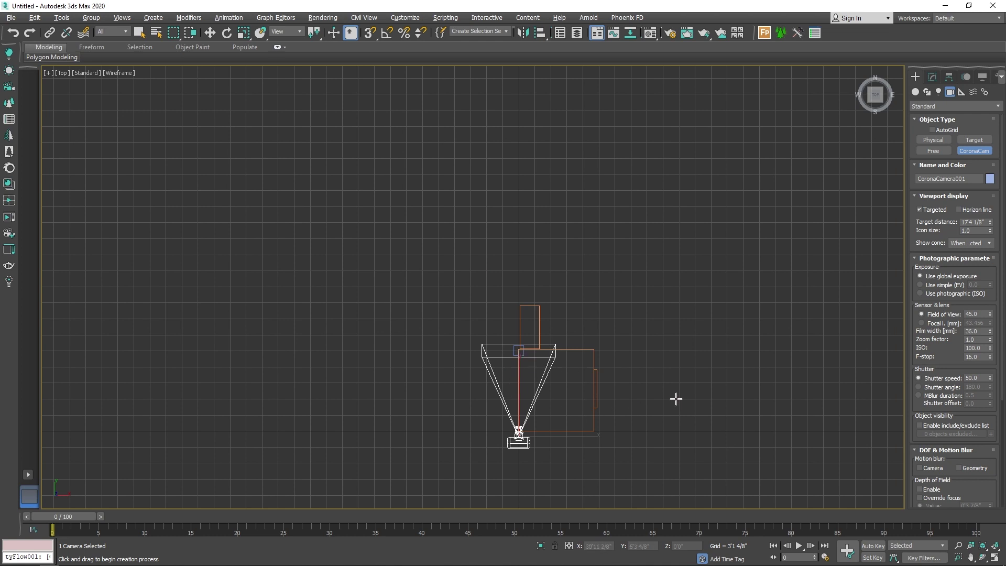
scroll(541, 439, up, 5)
key(w)
click(533, 421)
click(112, 32)
click(110, 69)
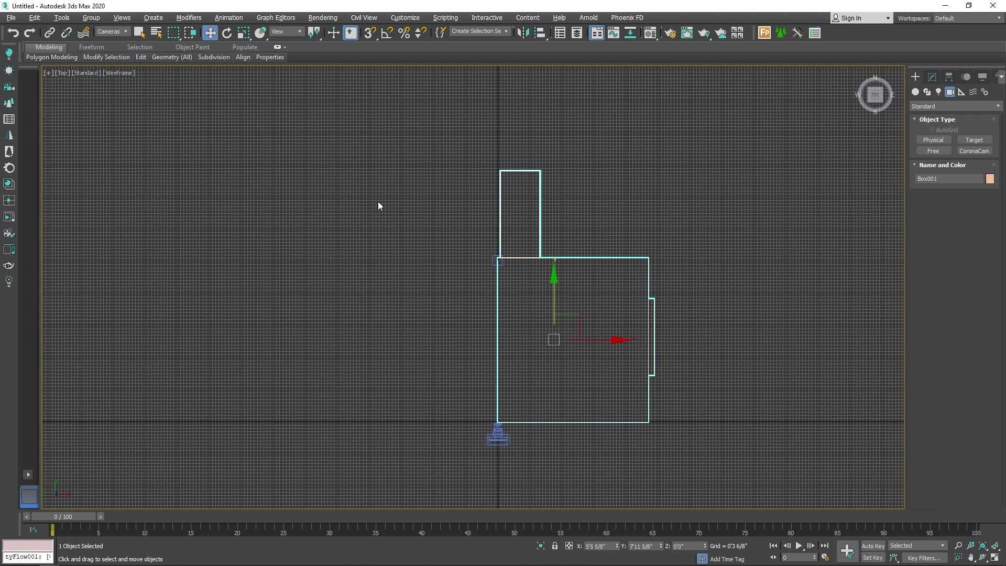
click(498, 435)
drag(531, 353, 611, 356)
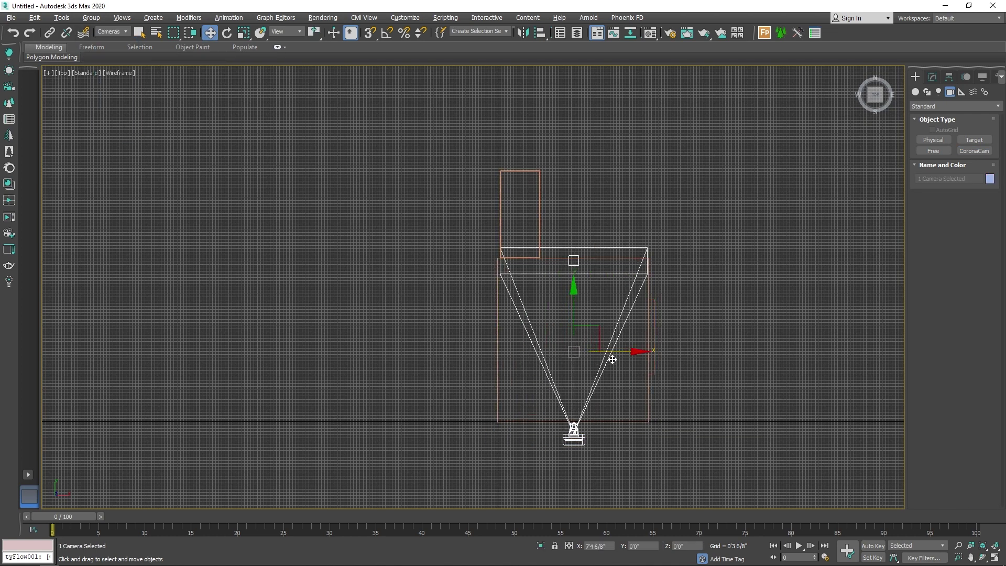
Make the Perspective view active and maximize it
key(alt+w)
right_click(716, 418)
key(alt+w)
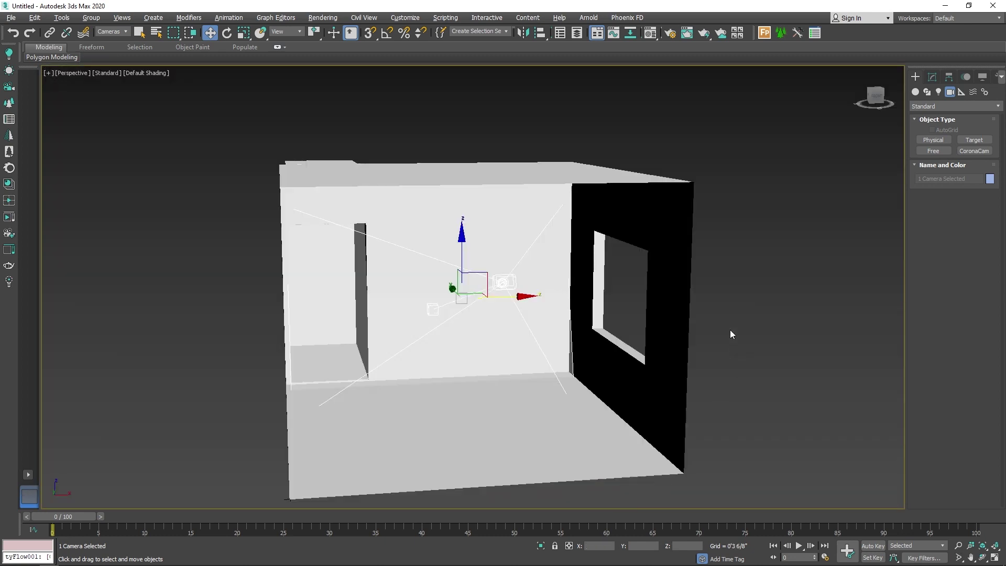
Look through CoronaCamera001 and widen its field of view to 61.65
key(c)
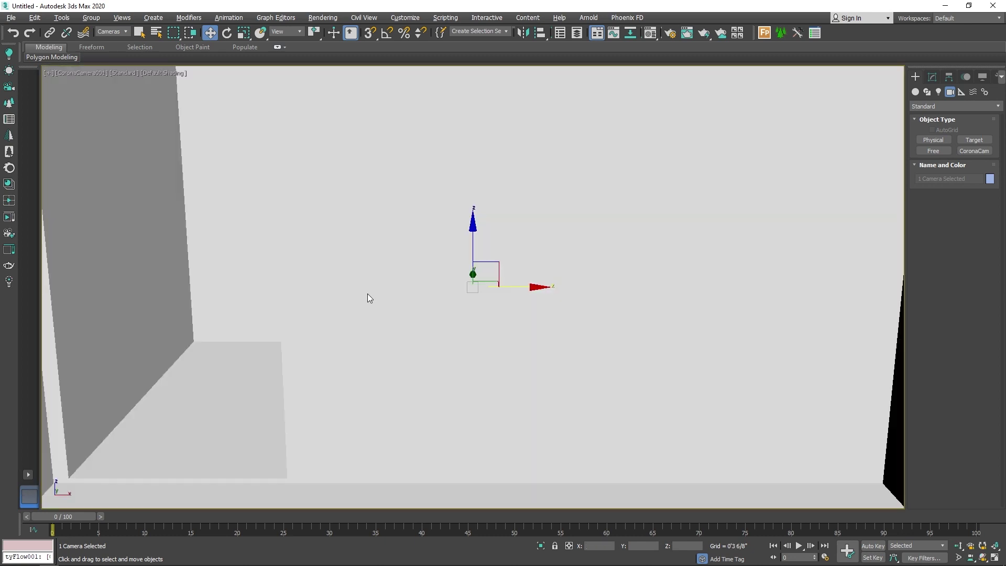
click(80, 73)
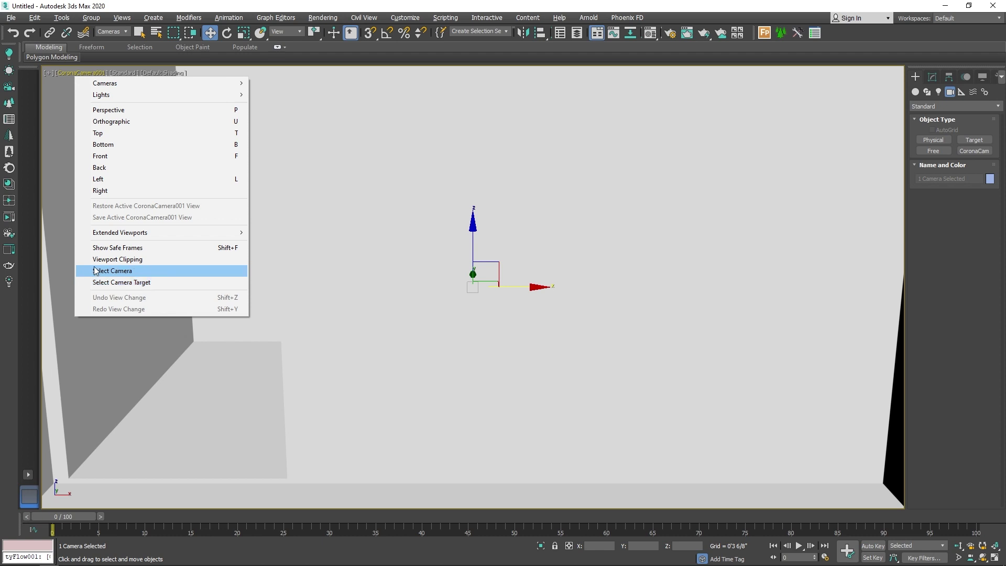
click(140, 273)
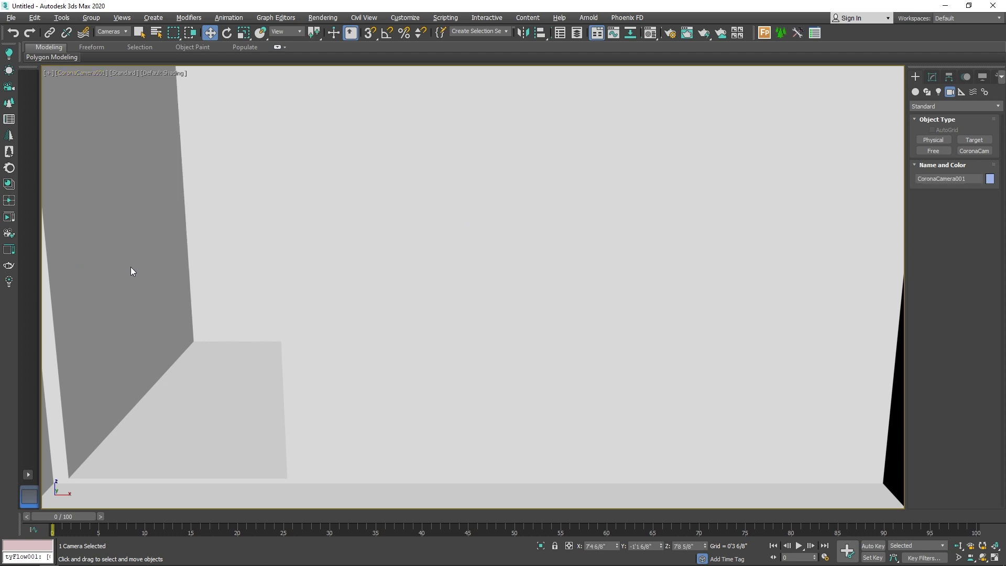
click(932, 77)
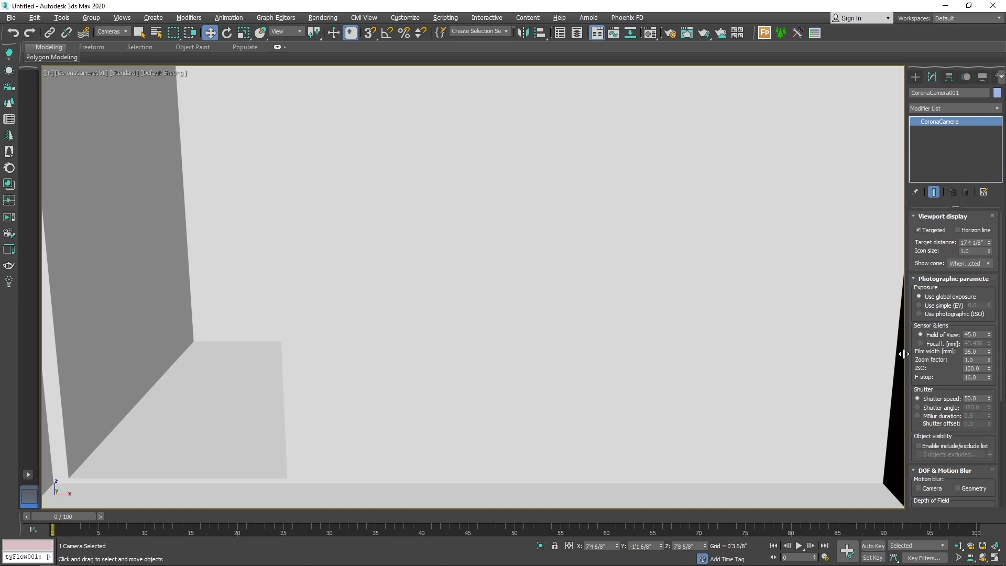
drag(907, 354, 776, 360)
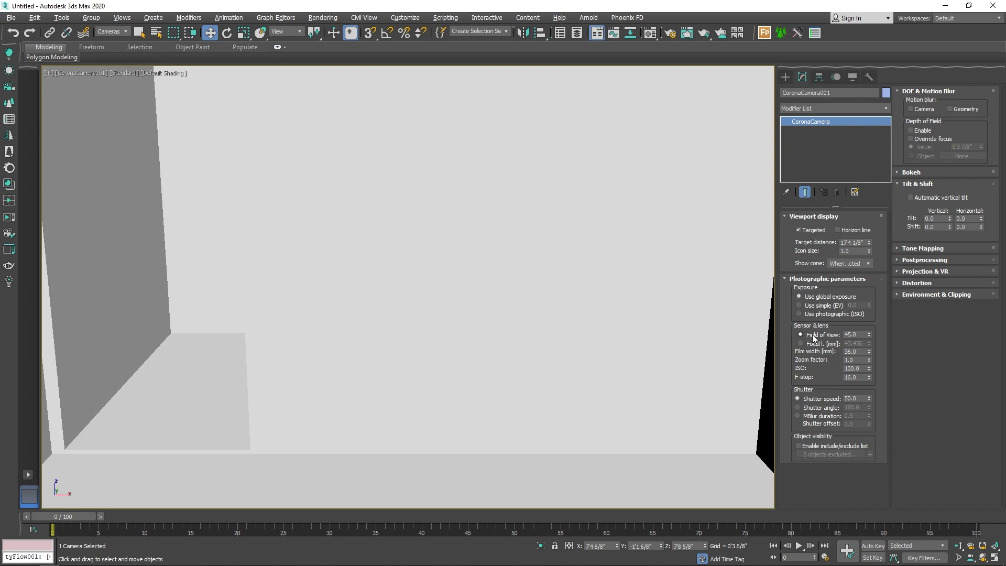
mouse_move(869, 336)
drag(868, 335, 866, 316)
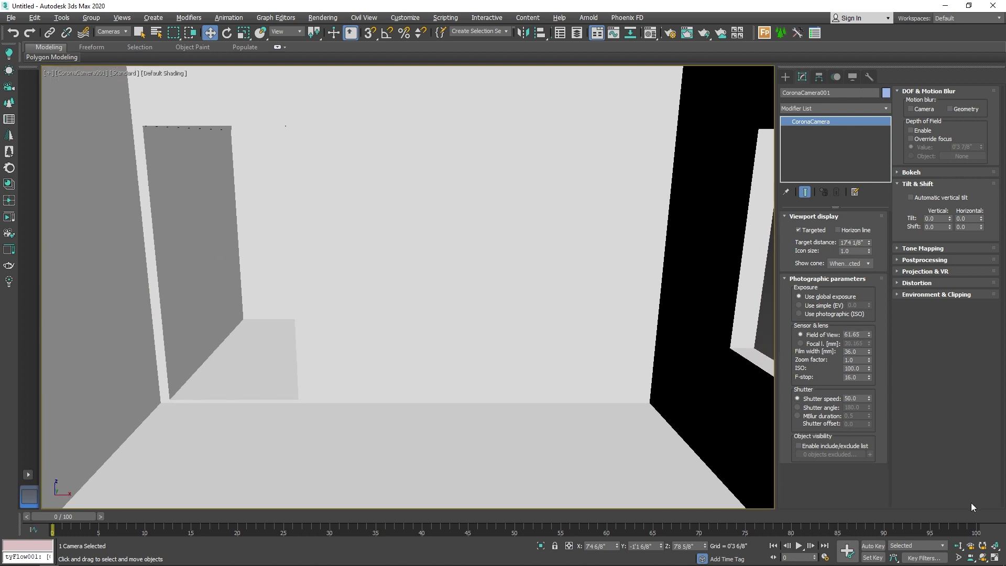
Orbit and truck the camera to frame the back wall squarely, and show safe frames
click(983, 557)
drag(586, 313, 587, 300)
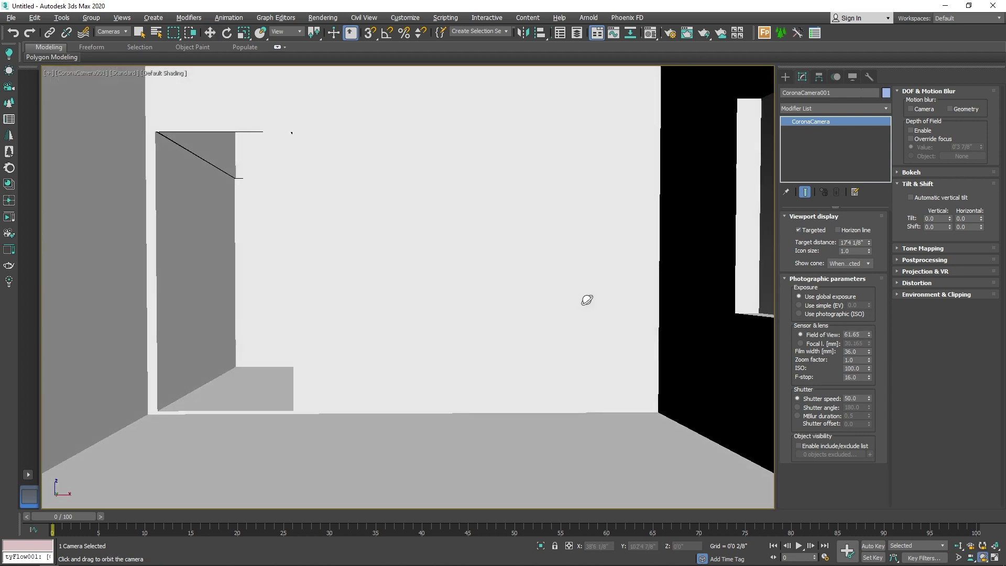
middle_drag(588, 298, 554, 325)
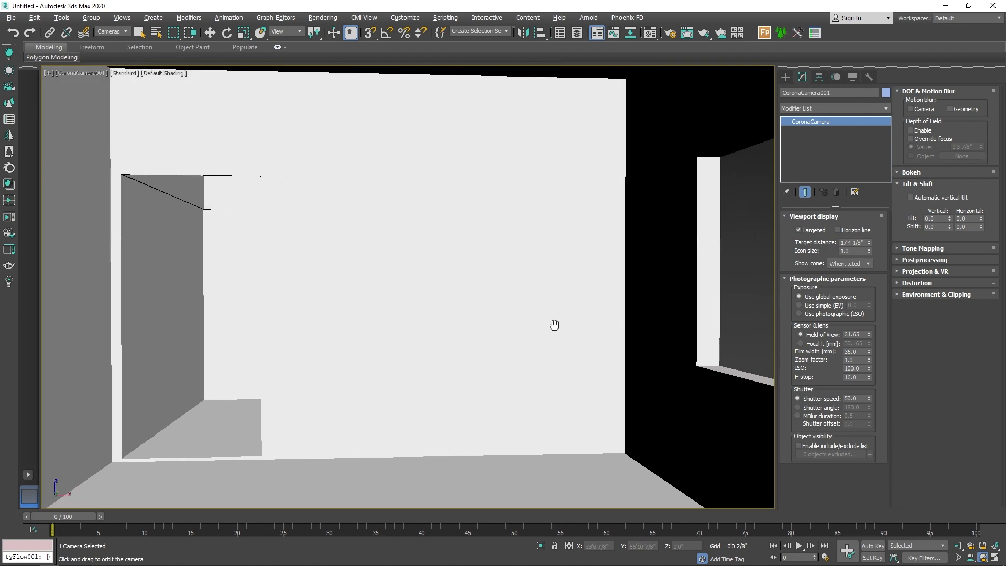
drag(523, 329, 522, 331)
key(shift+f)
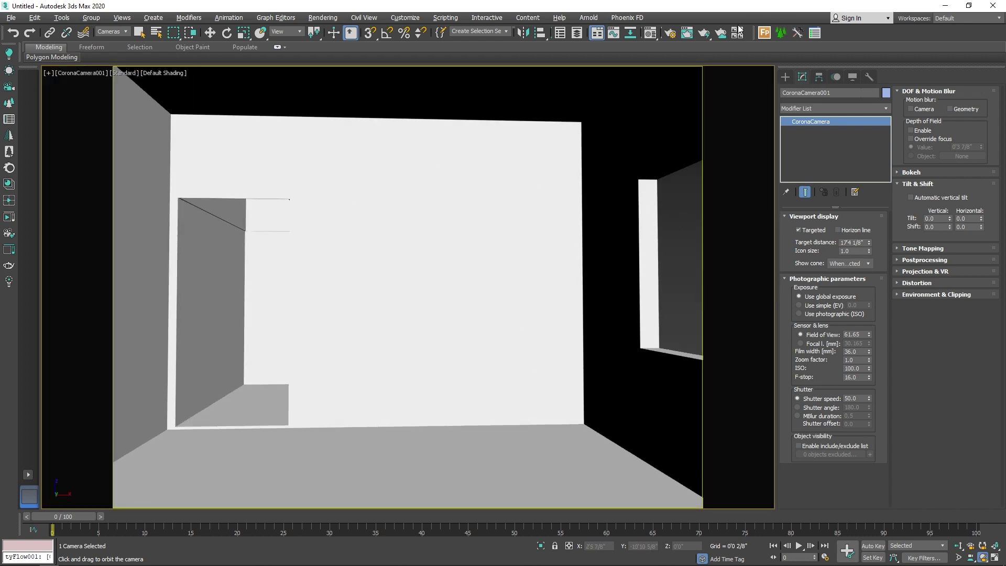
Set render output size to HDTV (video) at 1280x720, then nudge the camera angle slightly
click(673, 39)
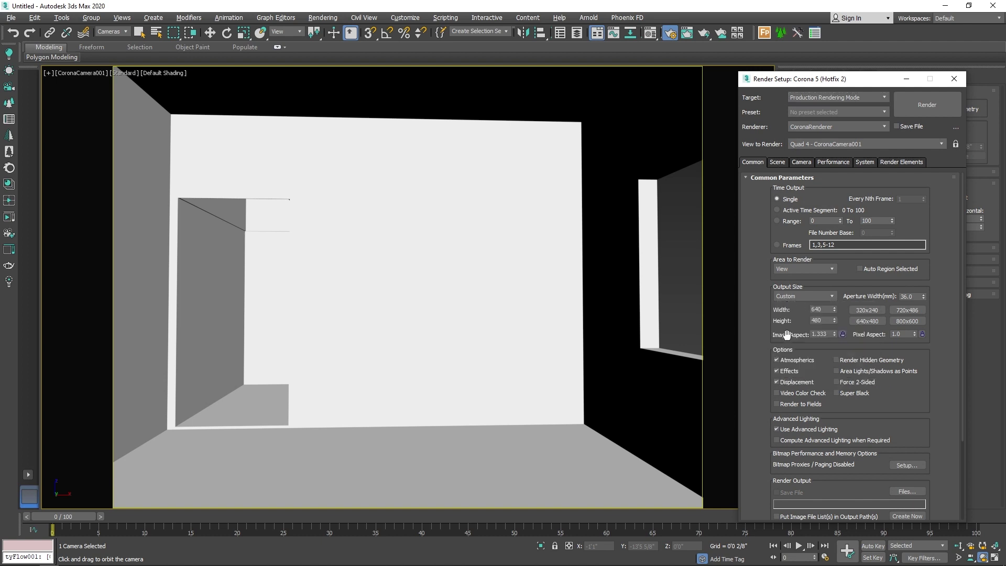
click(805, 296)
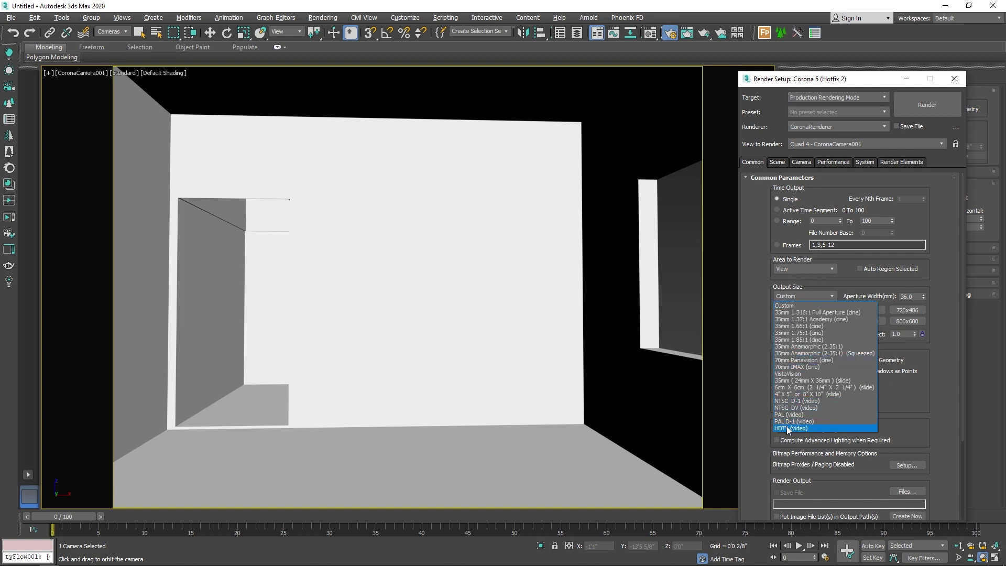
click(787, 427)
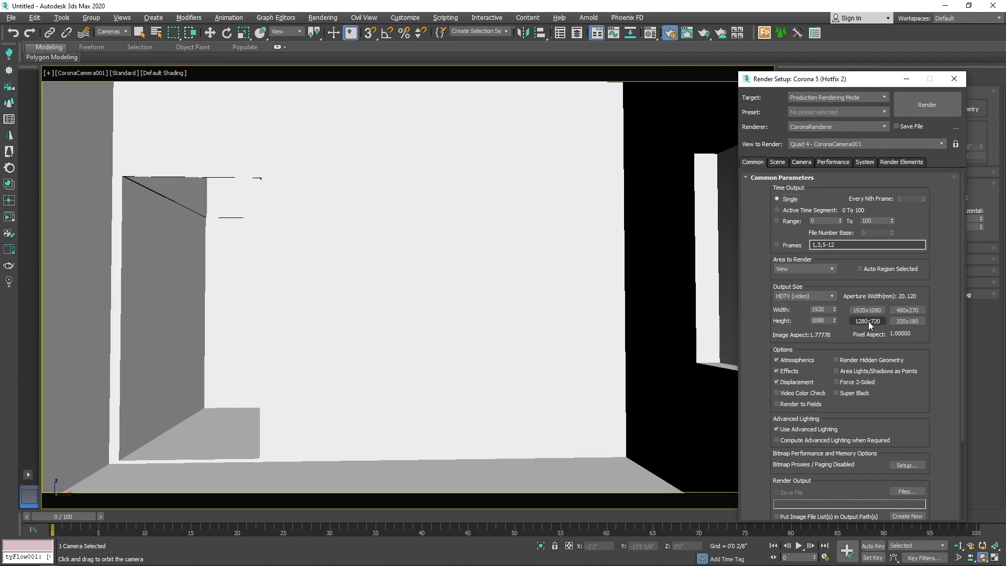
click(869, 322)
click(954, 79)
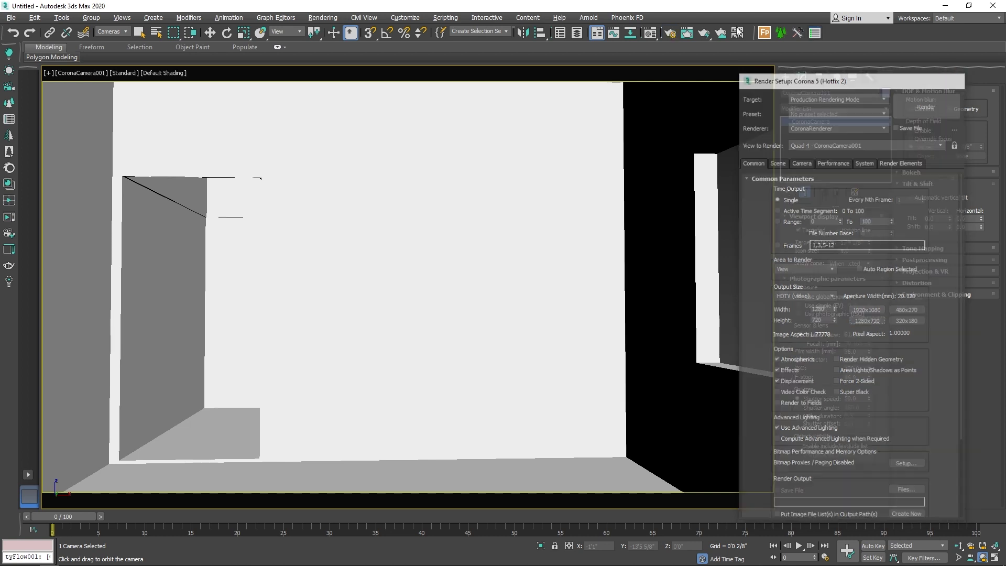
drag(499, 281, 483, 319)
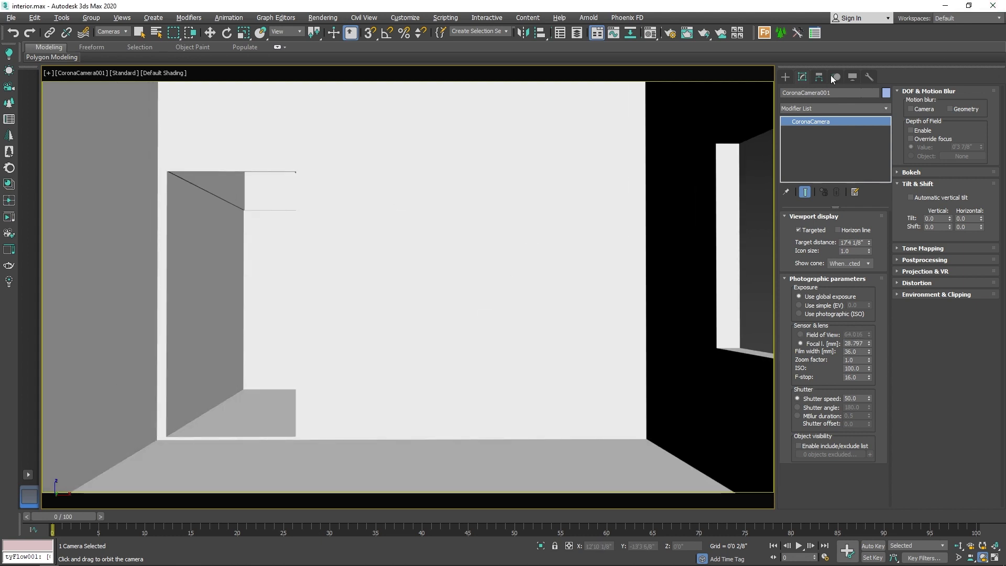
click(785, 76)
Create a targeted CoronaSun001 in the Top view, aimed into the room
click(809, 92)
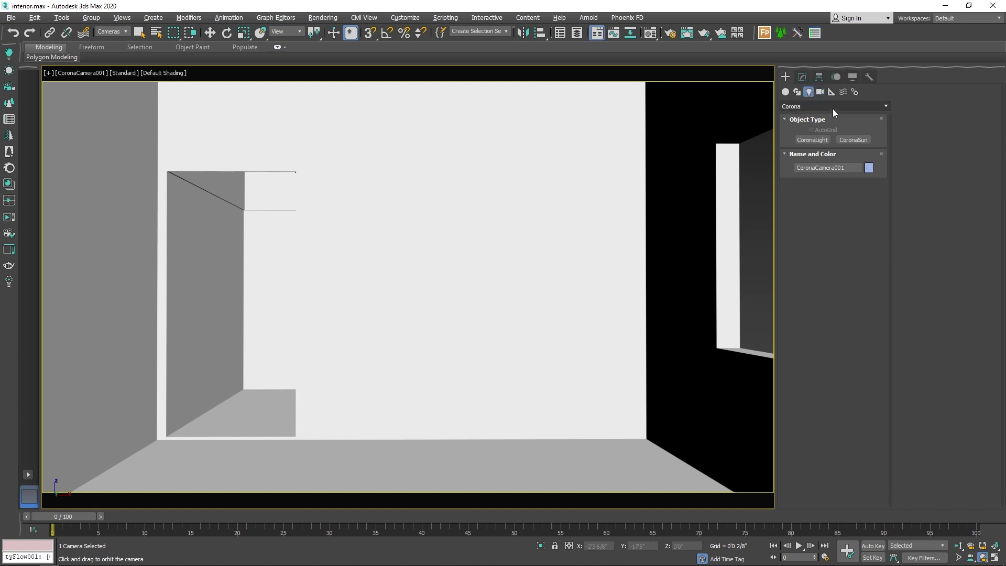
click(854, 140)
key(alt+w)
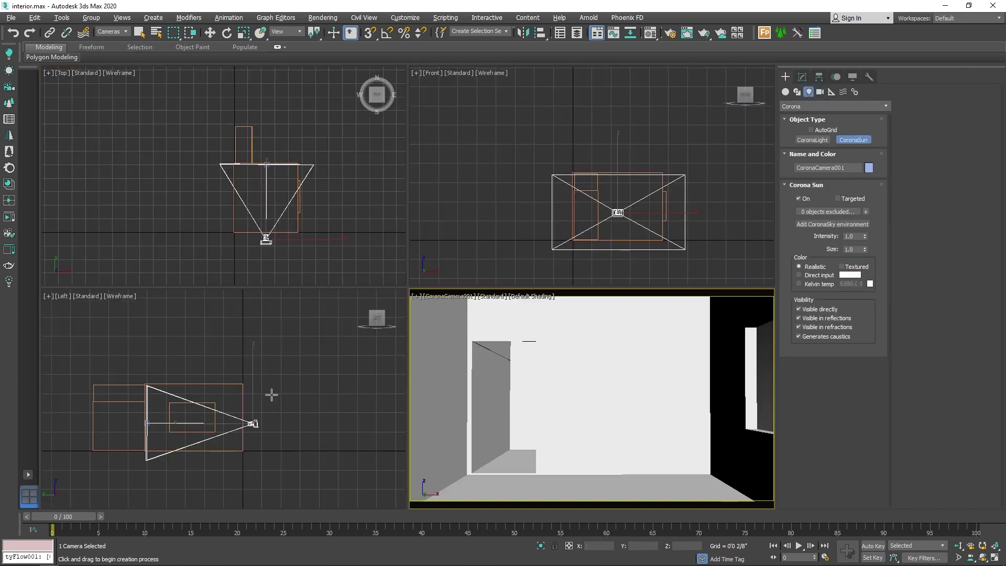
right_click(272, 418)
key(alt+w)
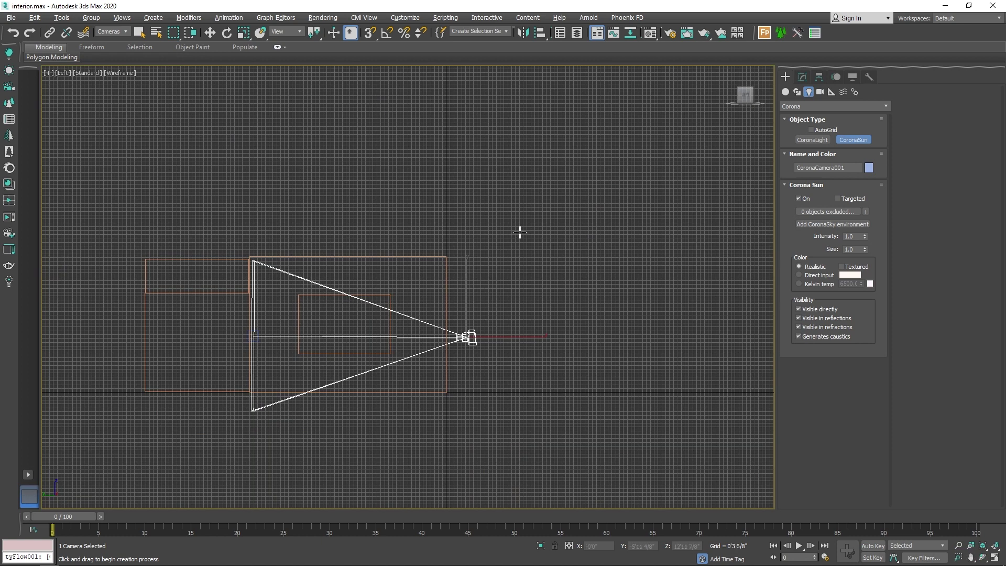
key(alt+w)
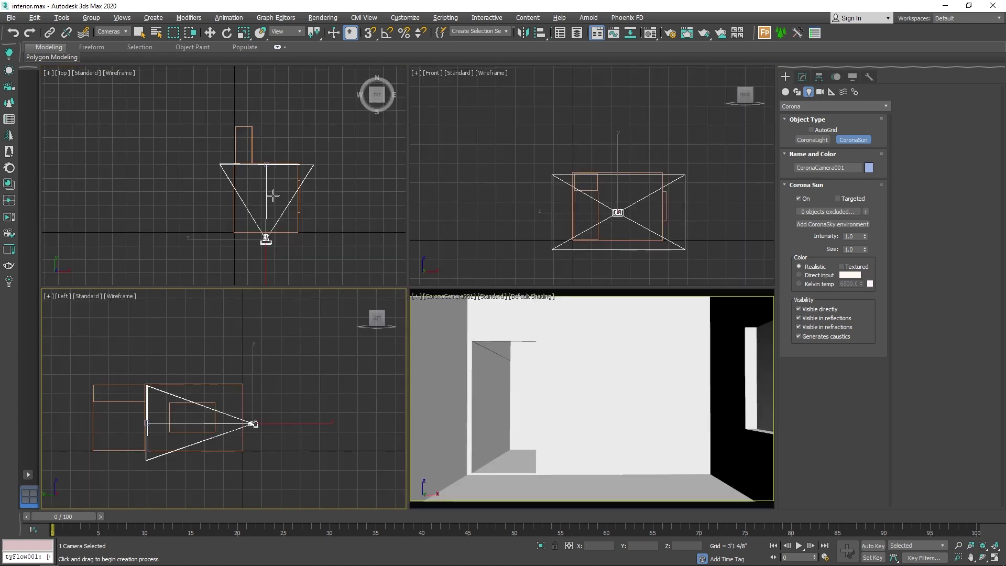
right_click(364, 227)
key(alt+w)
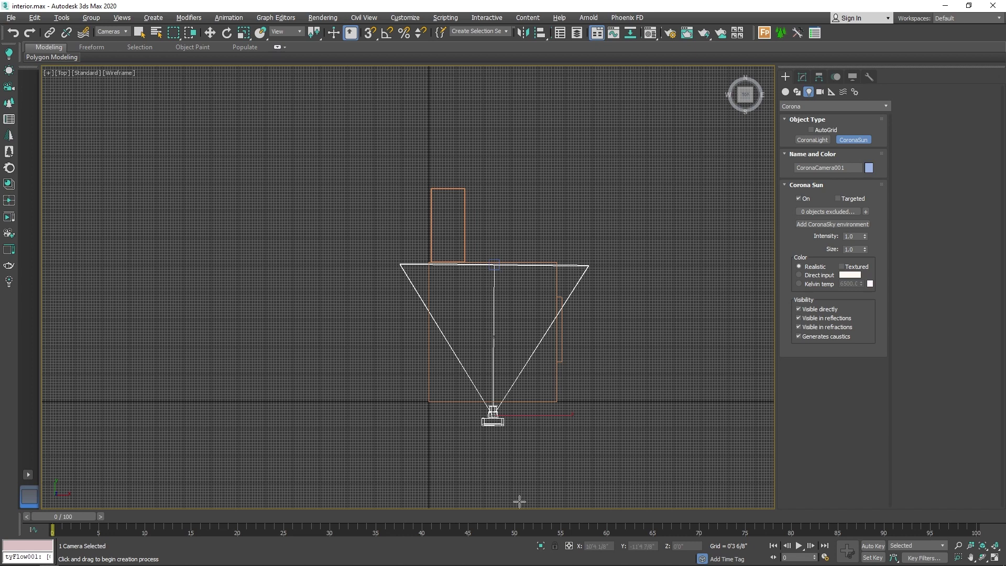
drag(729, 487, 447, 265)
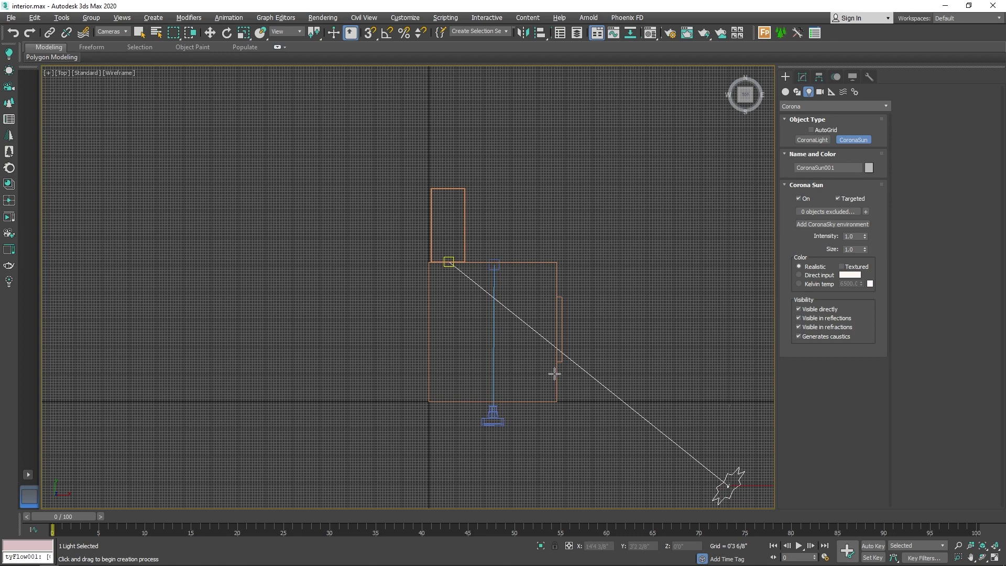
In the Left view, raise the sun high above the room and move it further outward
key(w)
key(alt+w)
right_click(335, 423)
key(alt+w)
scroll(335, 429, down, 3)
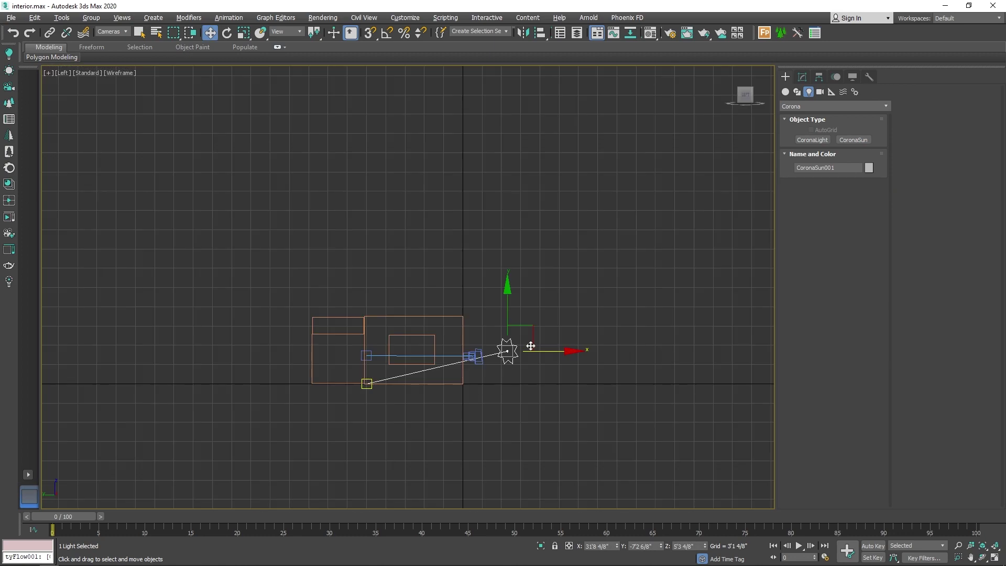
drag(509, 314, 497, 210)
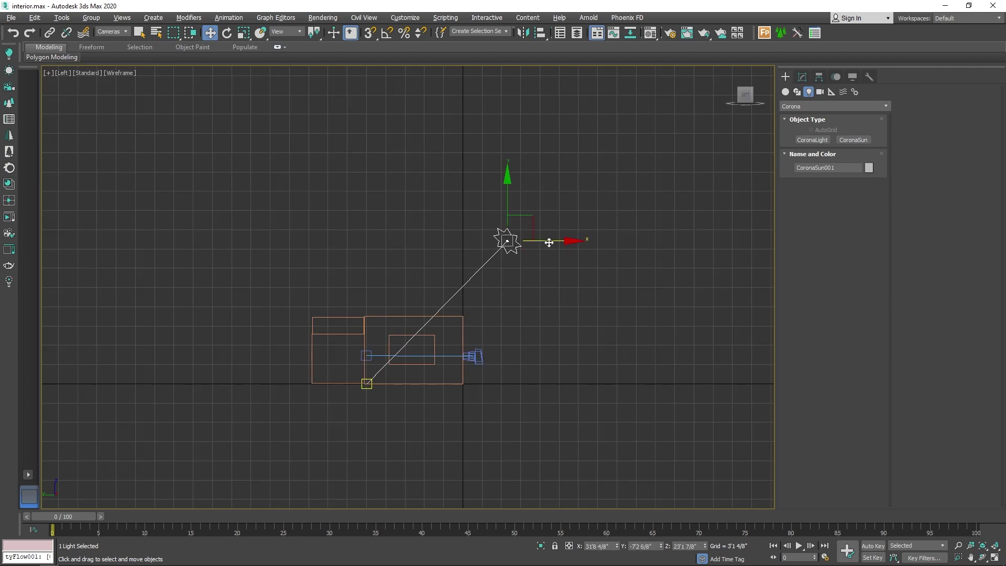
drag(548, 243, 591, 242)
key(alt+w)
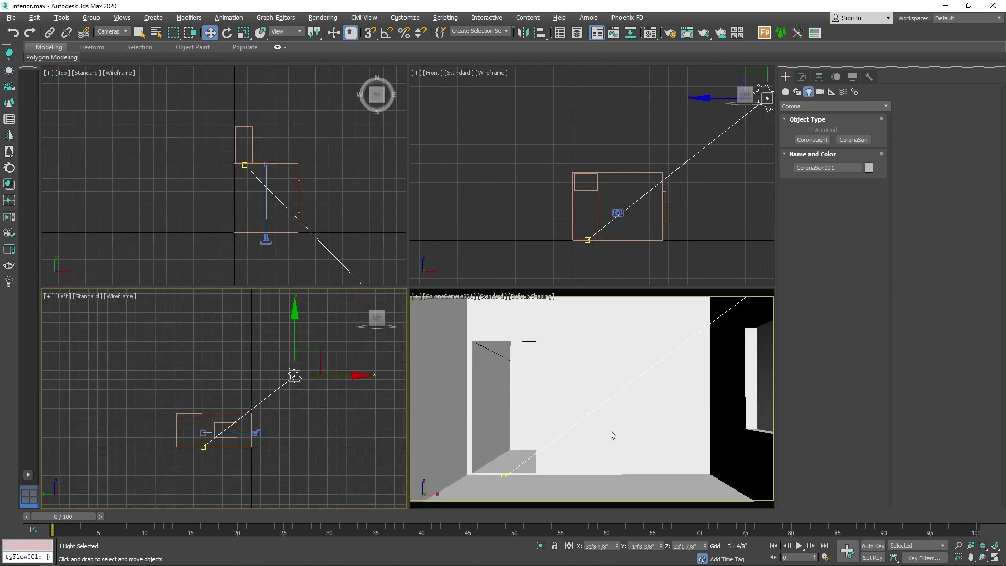
key(alt+w)
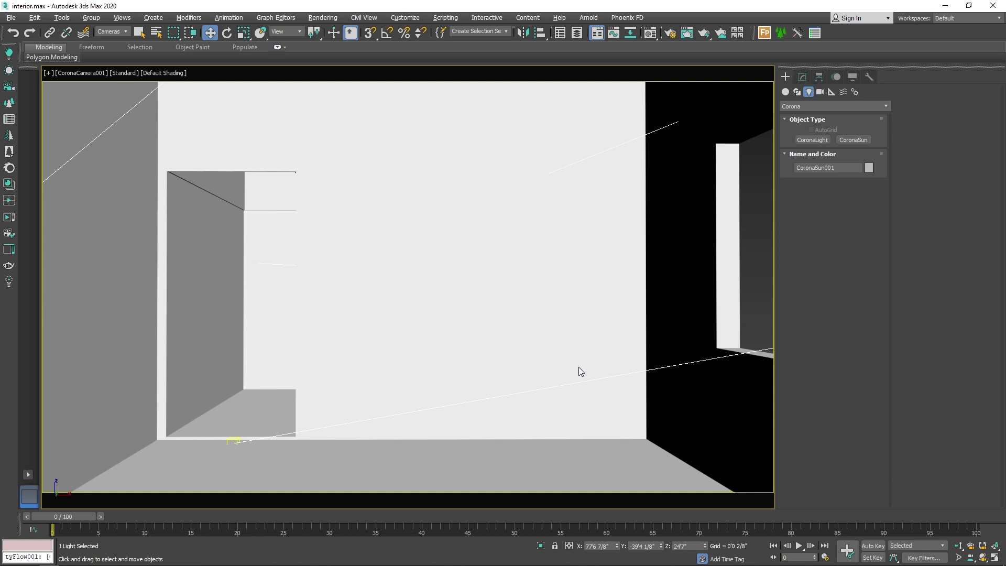
key(alt+w)
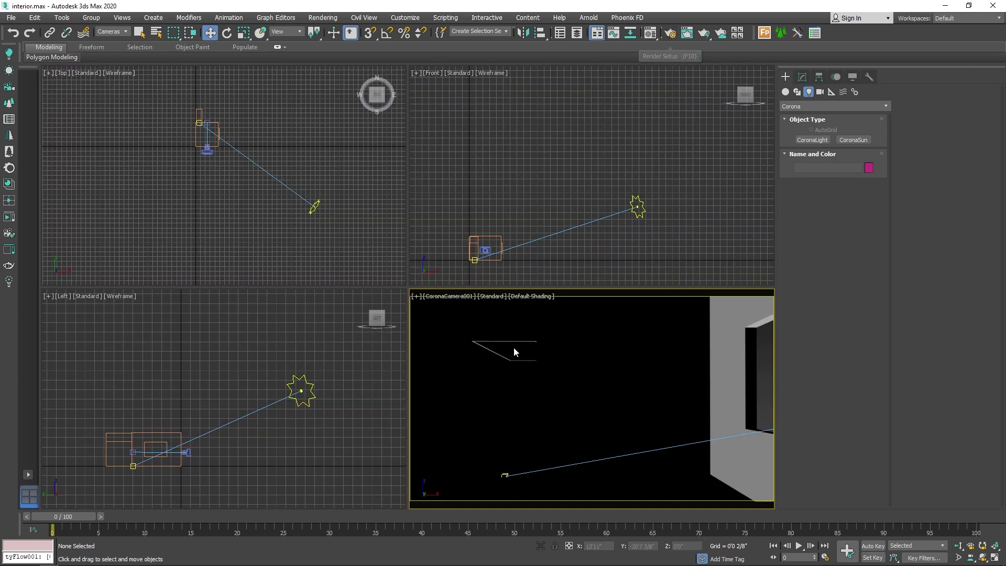
Run a Corona interactive render of the camera view, then close the frame buffer and Render Setup
click(670, 32)
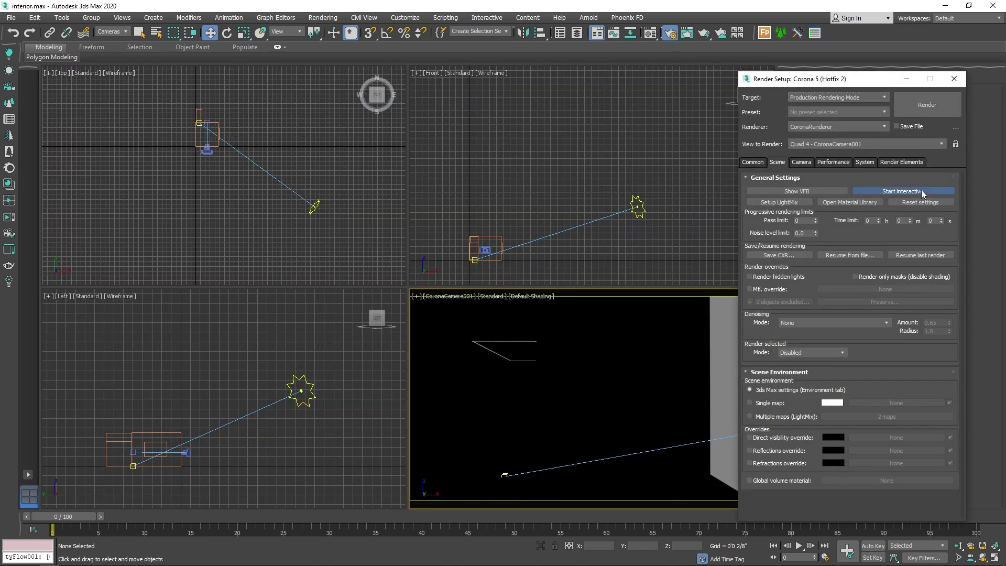
click(921, 189)
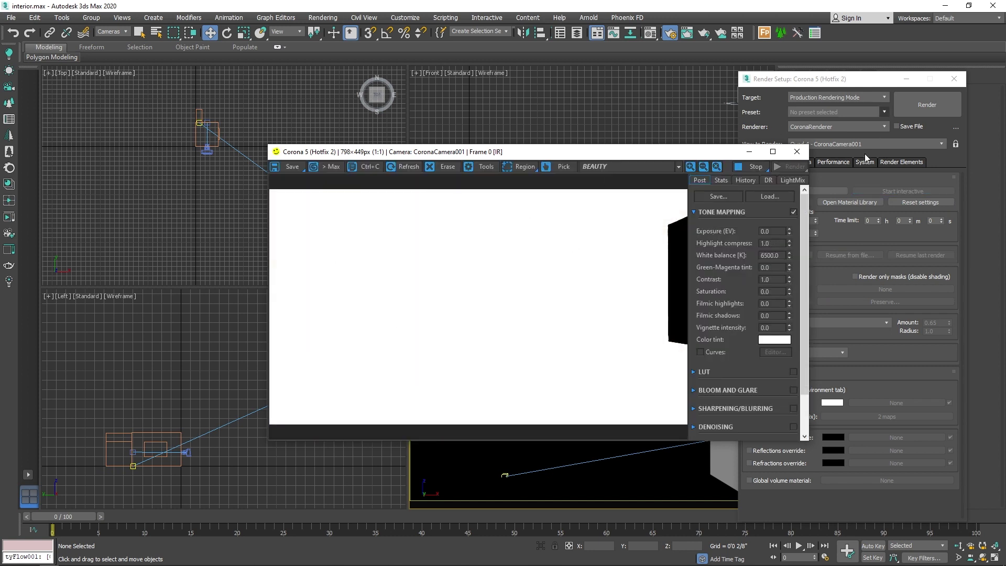
click(797, 151)
click(953, 77)
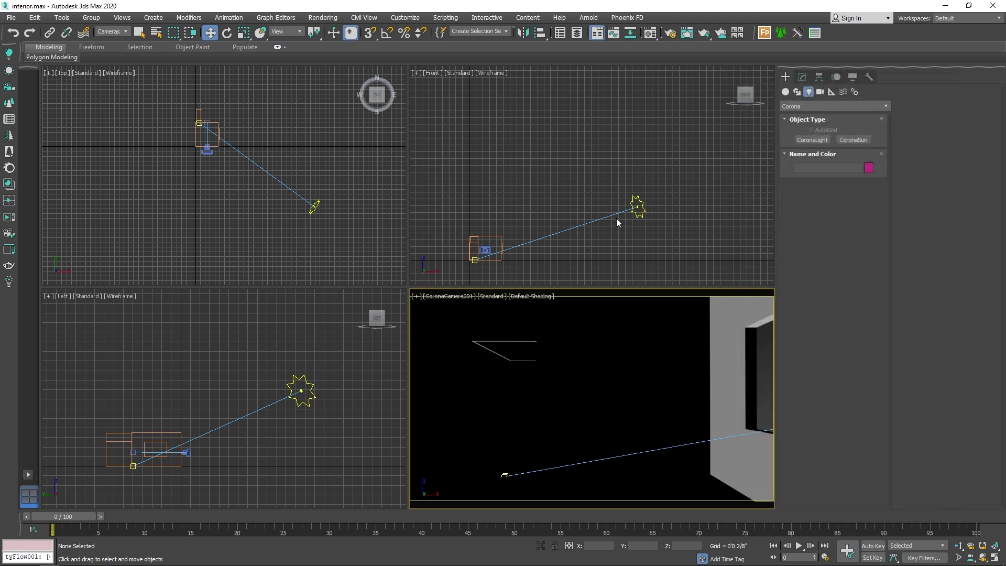
click(638, 208)
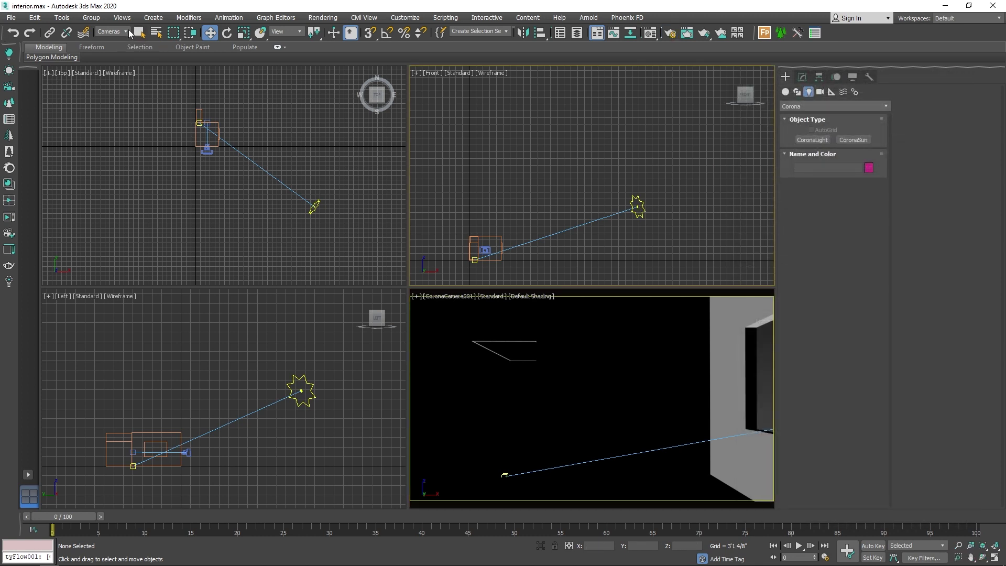
Set the selection filter to All and lower CoronaSun001's intensity from 1.0 to 0.5
click(111, 32)
click(638, 207)
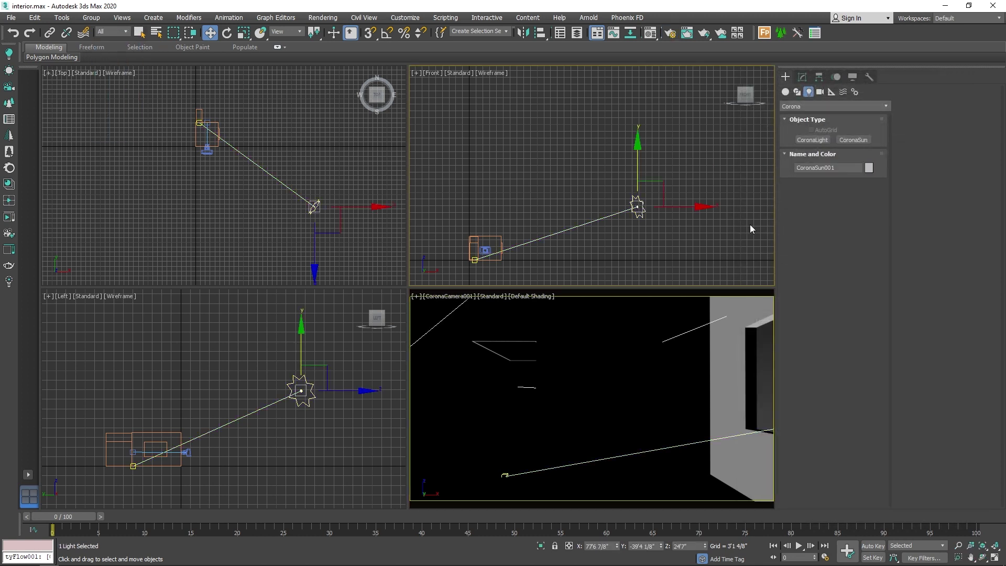
click(802, 77)
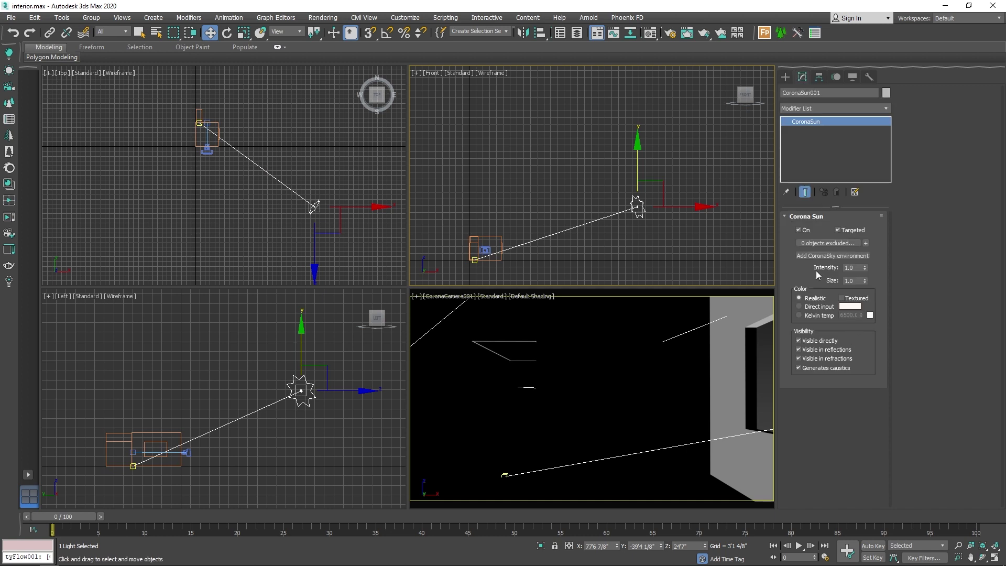
double_click(857, 268)
text(.5)
click(614, 355)
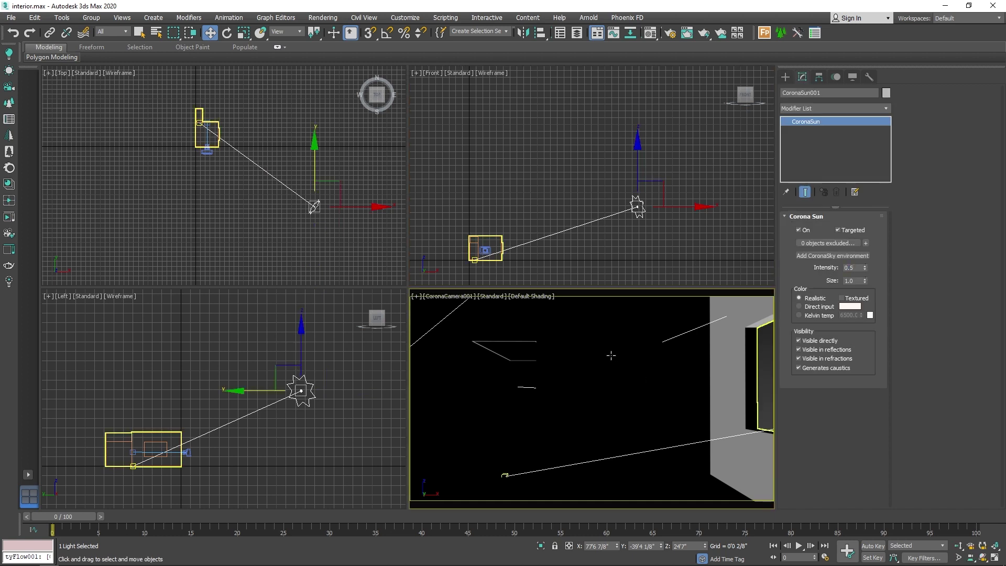
key(F10)
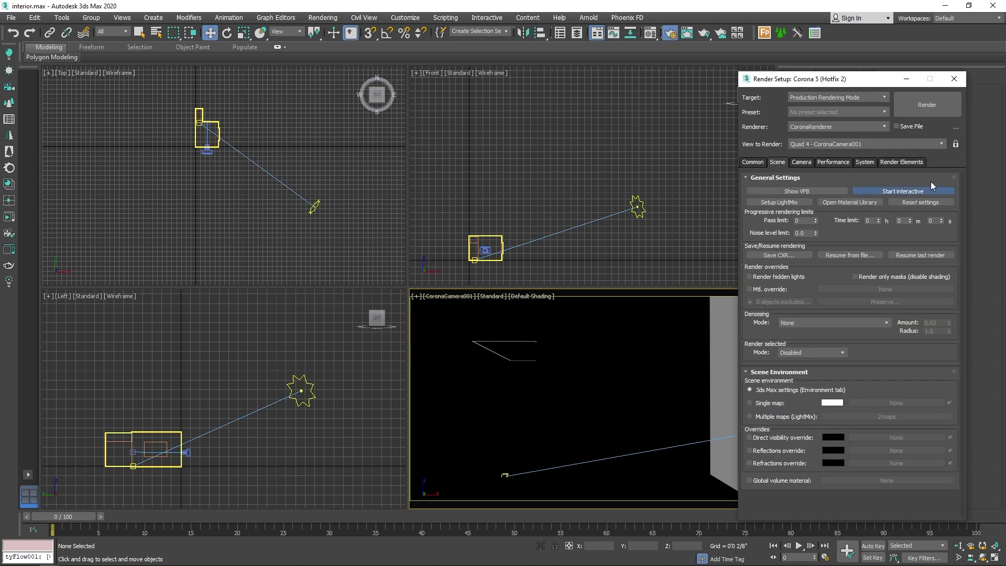
Start an interactive Corona render, close Render Setup, and set sun intensity to 0.2
click(922, 191)
drag(606, 161, 484, 165)
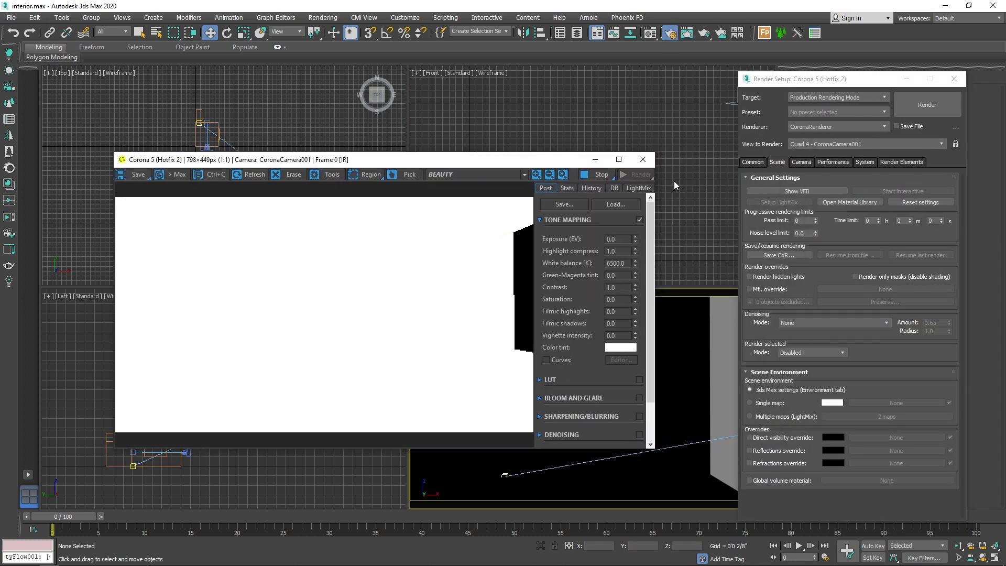
click(953, 79)
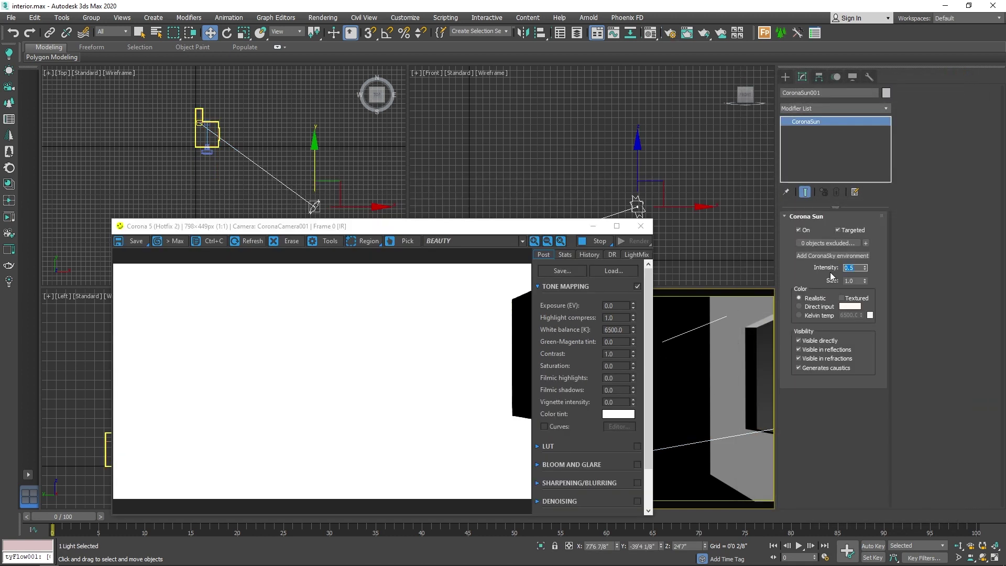
text(0.2)
key(Return)
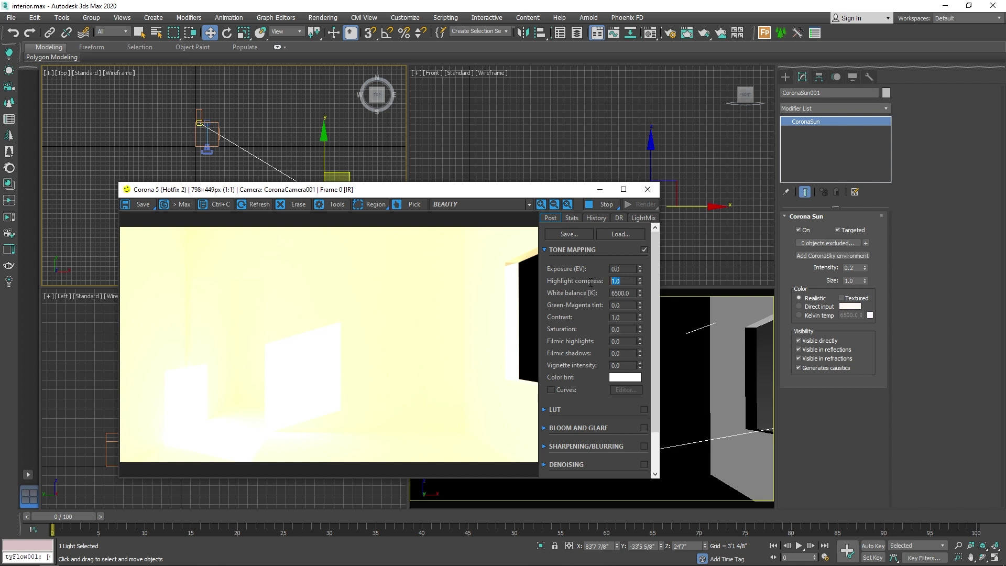
Try highlight compression 500, contrast 0.5 and a higher filmic shadows value
text(0)
key(Return)
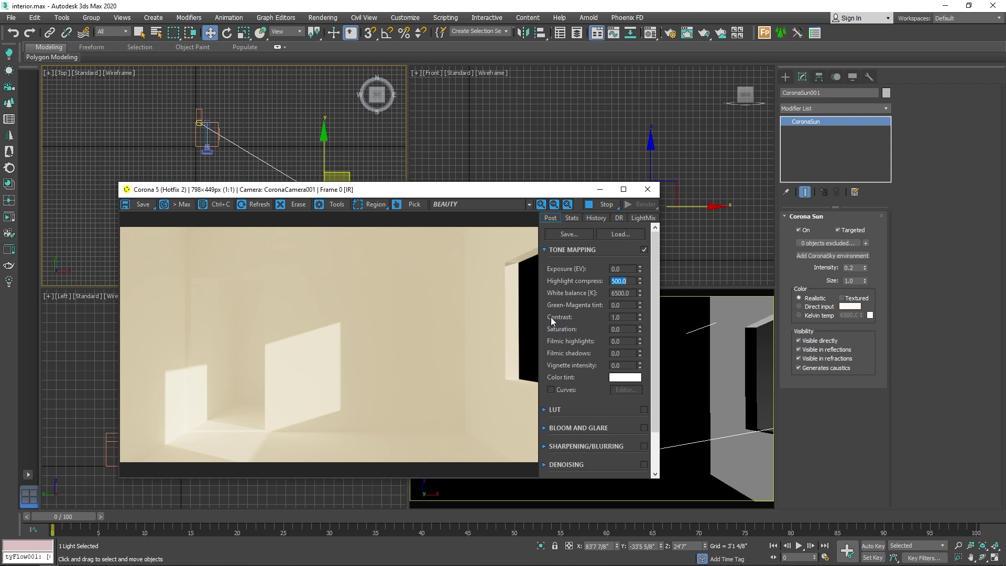
double_click(623, 318)
text(0.5)
key(Return)
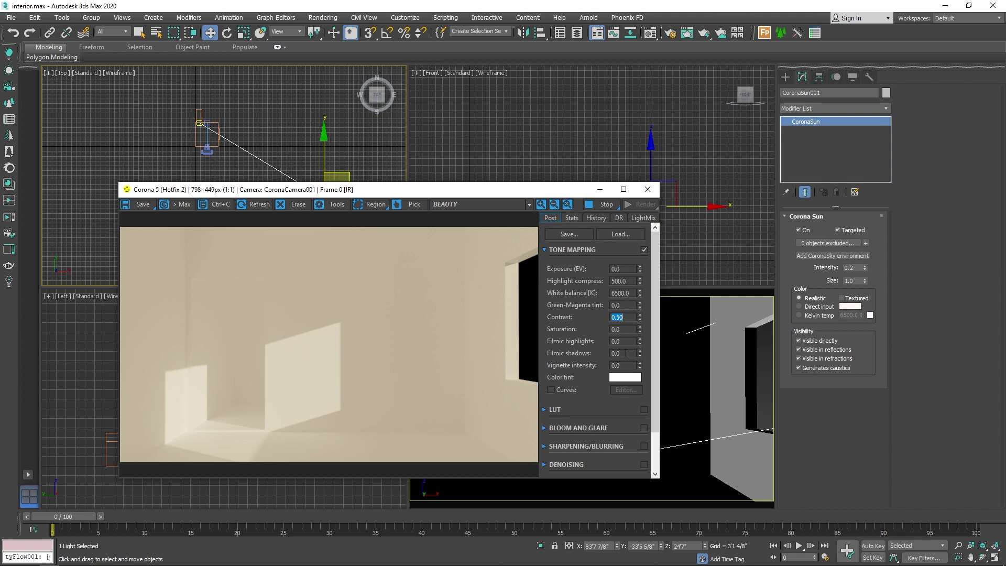
drag(640, 352, 641, 339)
double_click(634, 354)
text(1)
Set filmic highlights to 0.5 and return contrast to 1.0
double_click(618, 342)
text(5)
key(Return)
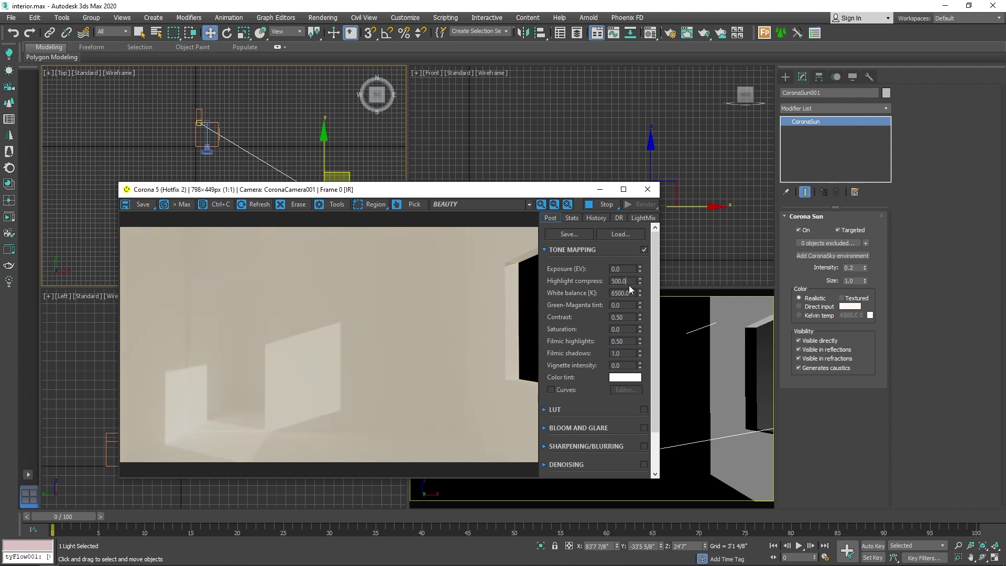
text(1)
key(Return)
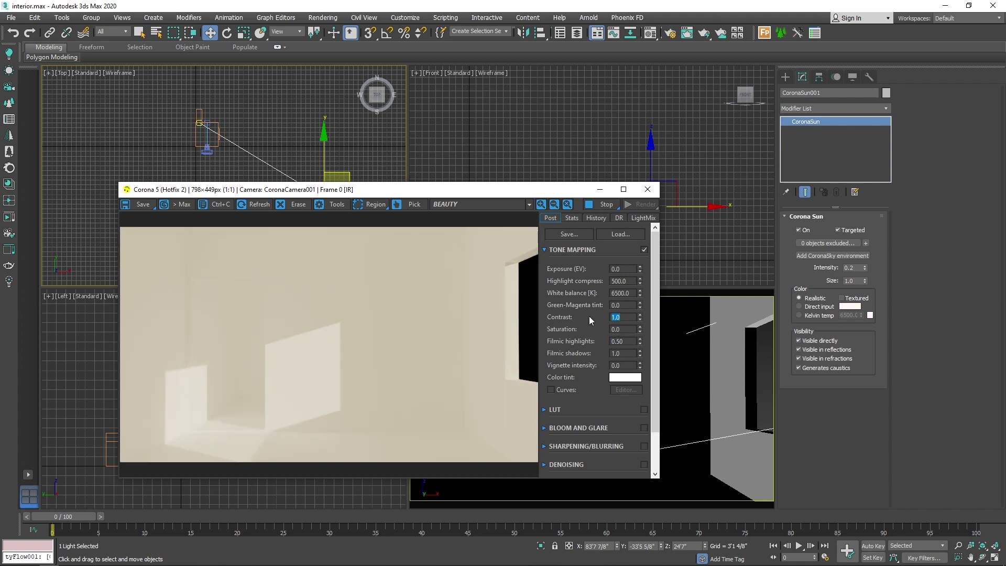
Set highlight compression to 800 and white balance to 4500 K
double_click(628, 283)
text(800)
key(Tab)
text(40)
text(0)
key(Return)
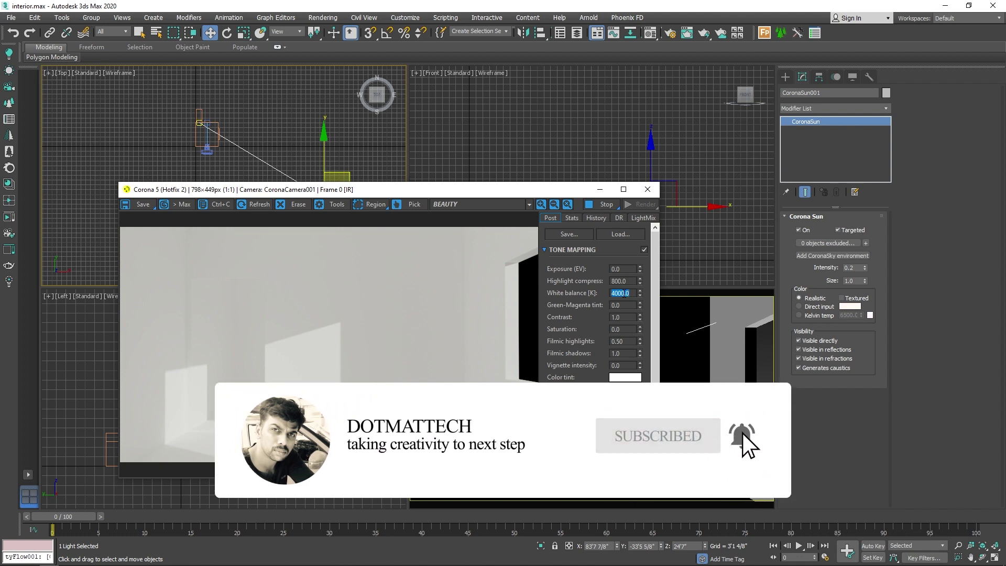
text(4500)
key(Return)
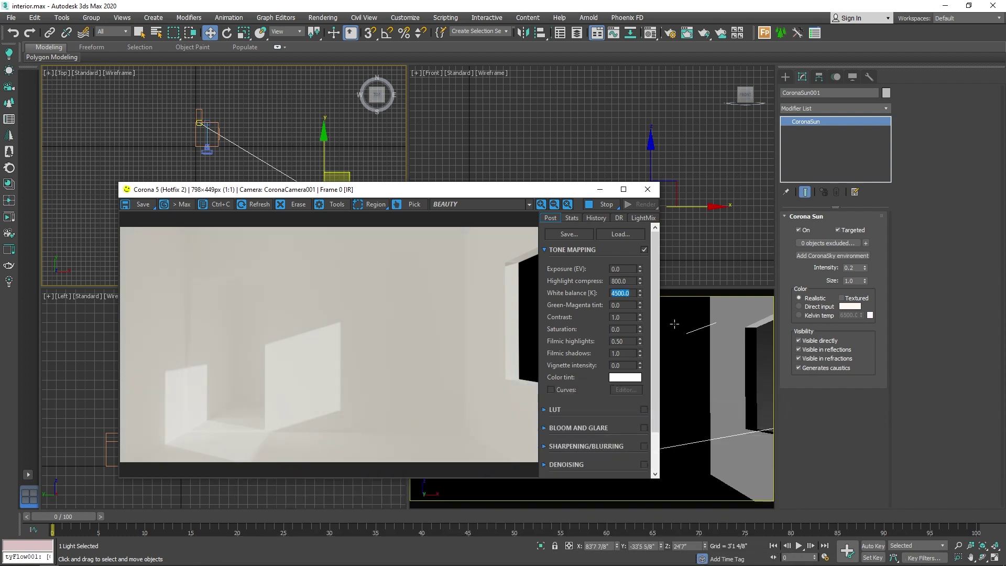
Lower the render contrast to 0.2
click(623, 354)
text(0)
text(2)
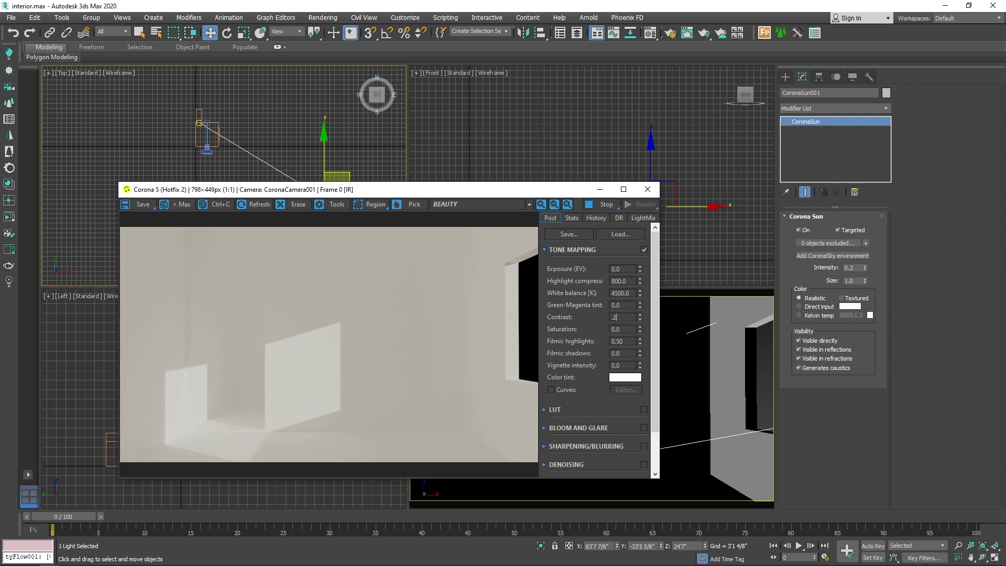
key(Return)
Reposition the render window and reset filmic highlights to zero
drag(315, 189, 350, 265)
mouse_move(341, 183)
mouse_down()
mouse_move(350, 180)
mouse_move(340, 189)
mouse_up()
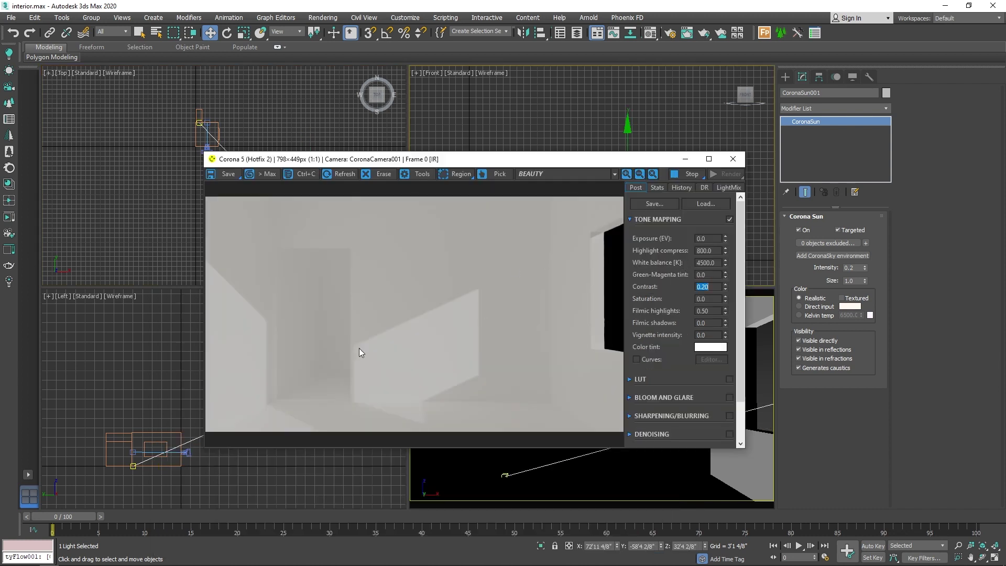
scroll(464, 300, up, 1)
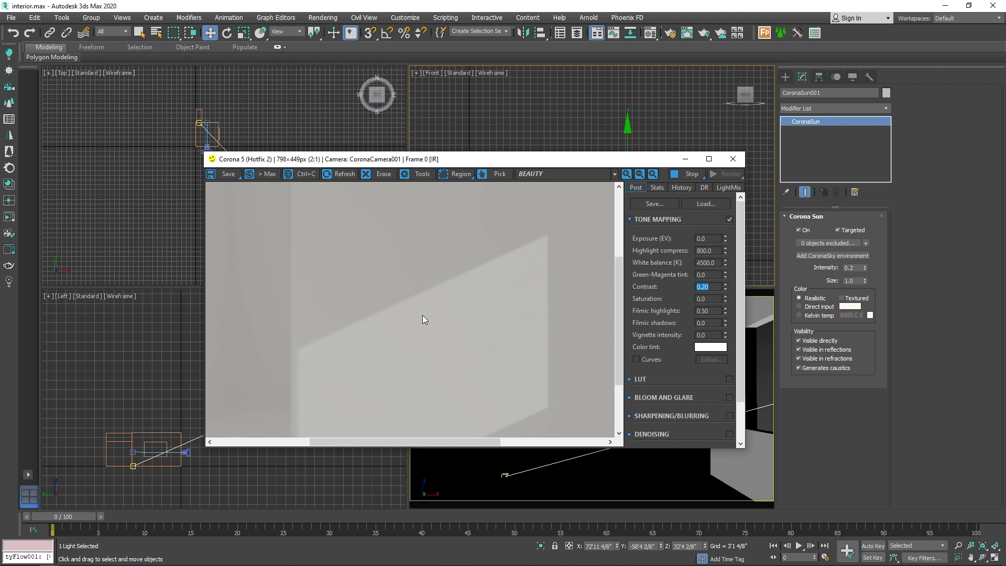
scroll(423, 318, down, 1)
drag(501, 163, 436, 196)
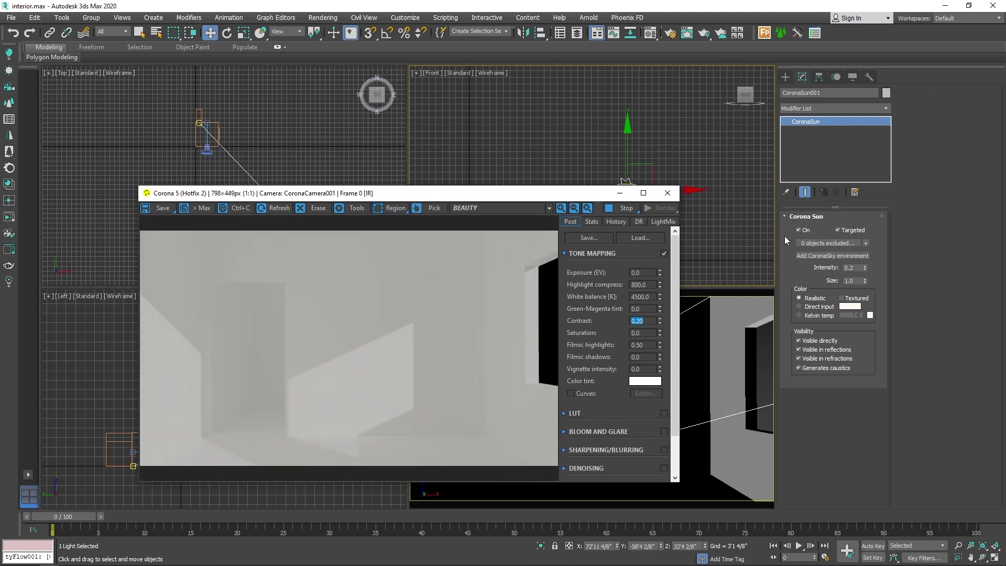
click(857, 282)
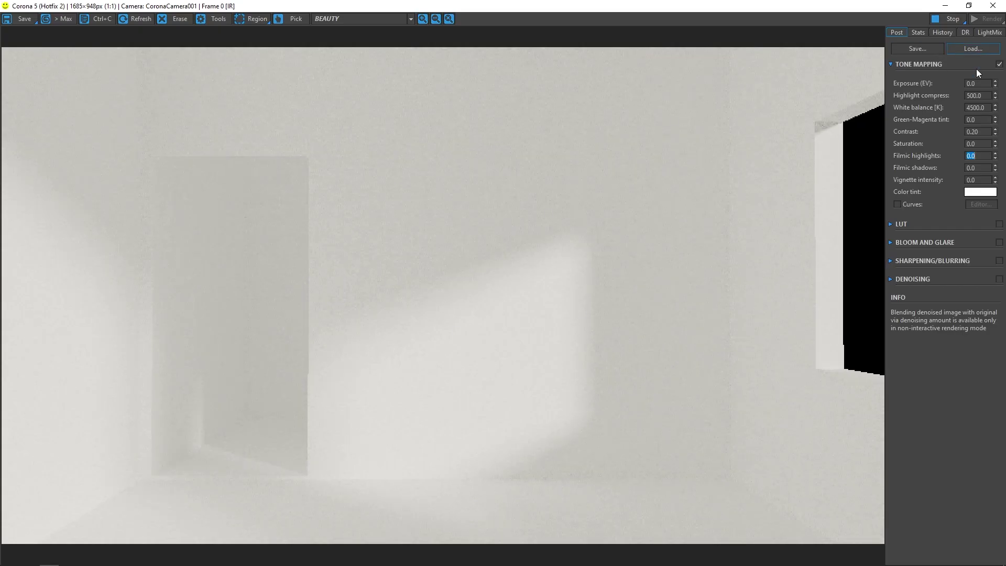
right_click(994, 133)
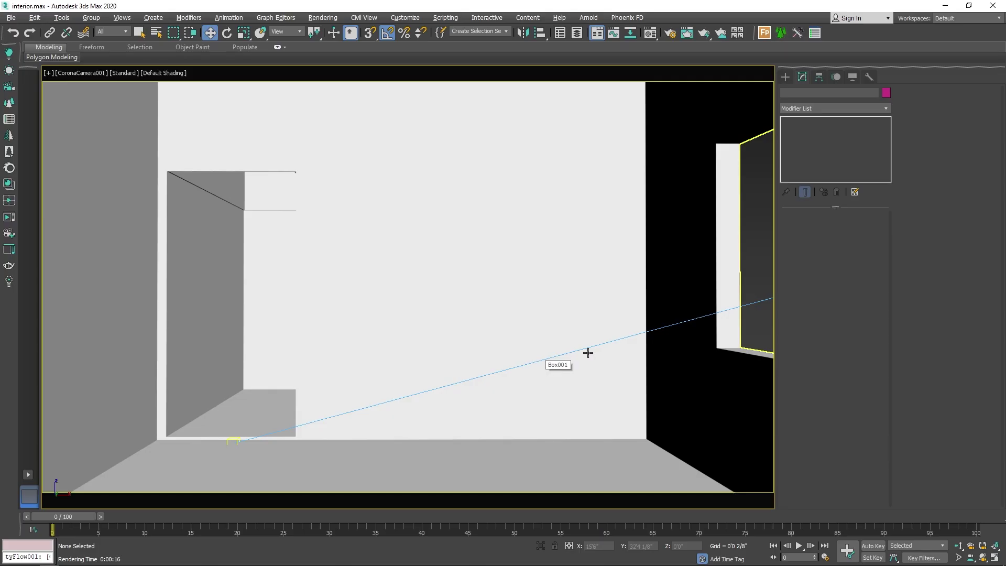
Start a Fixed Window from the Windows geometry category and maximize the top view
click(785, 77)
click(786, 91)
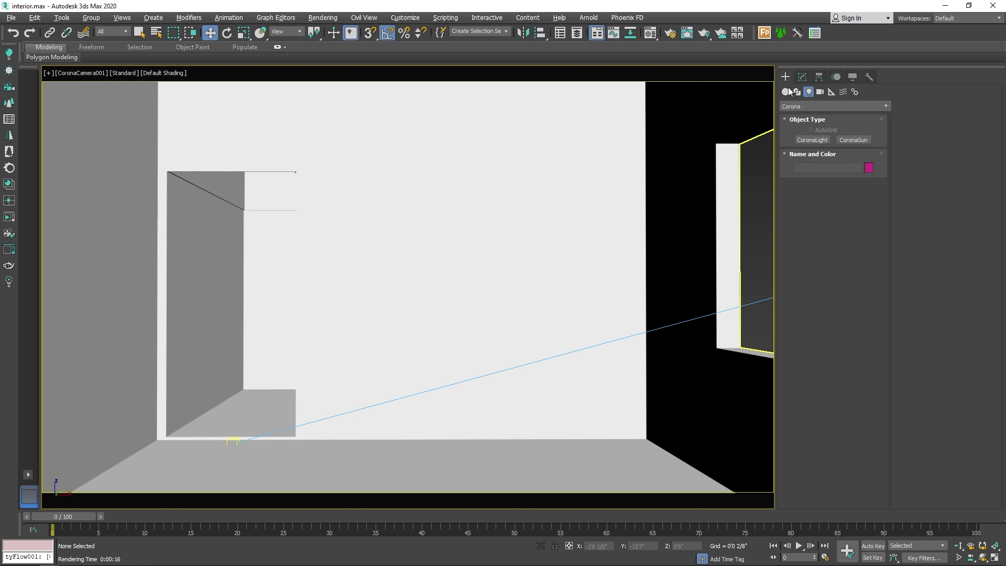
click(810, 107)
click(803, 194)
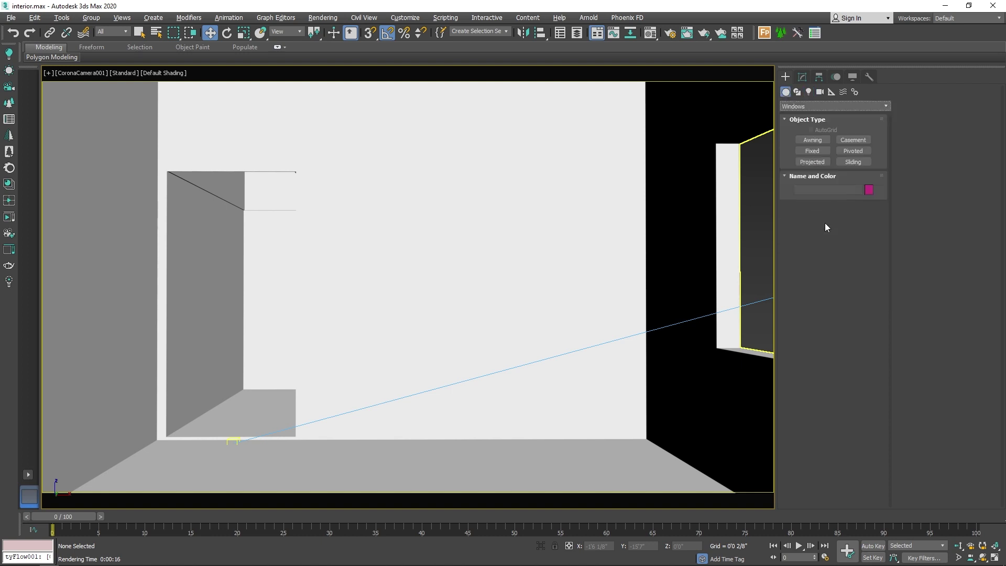
click(812, 151)
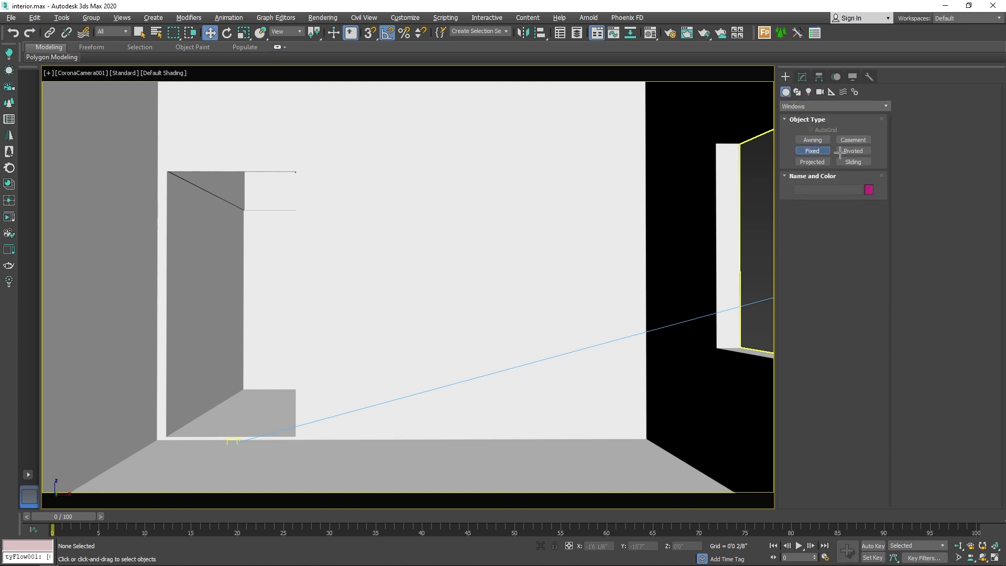
key(alt+w)
middle_click(293, 189)
key(alt+w)
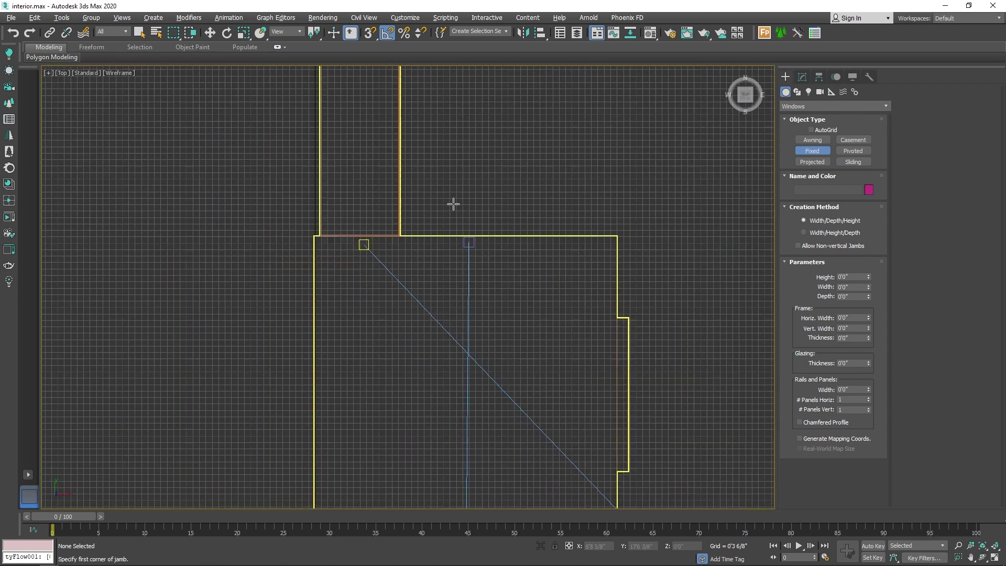
Draw the fixed window in the wall opening, setting its width, depth and height
middle_drag(456, 204, 555, 286)
scroll(451, 189, up, 2)
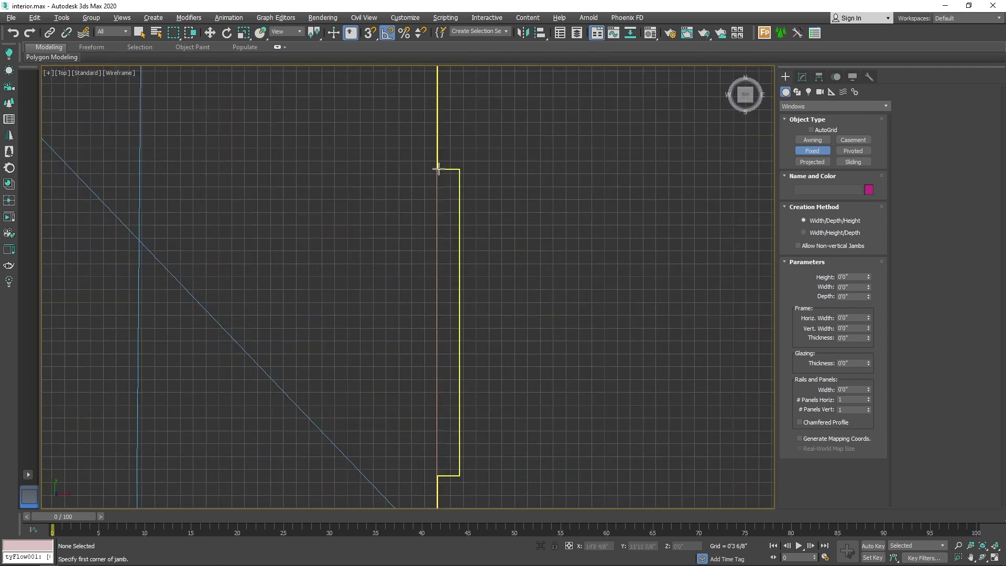
drag(439, 169, 437, 476)
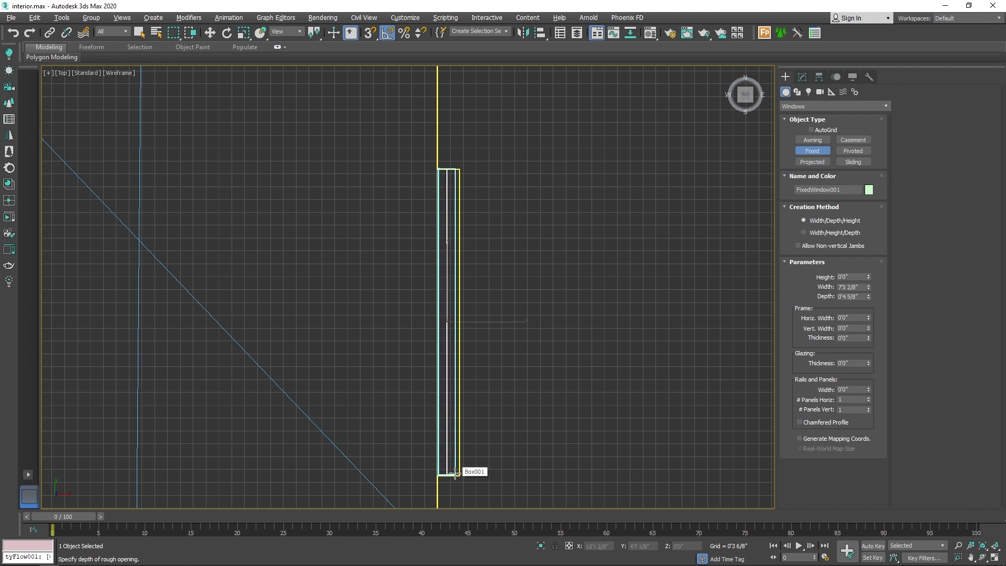
click(455, 474)
key(f)
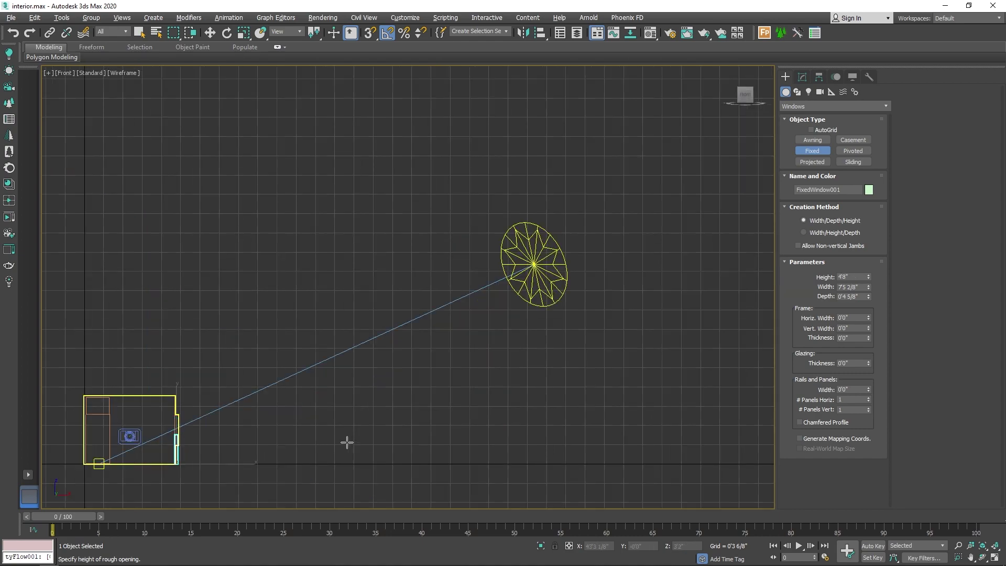
click(348, 444)
Convert the new fixed window to an Editable Poly
key(w)
key(z)
key(p)
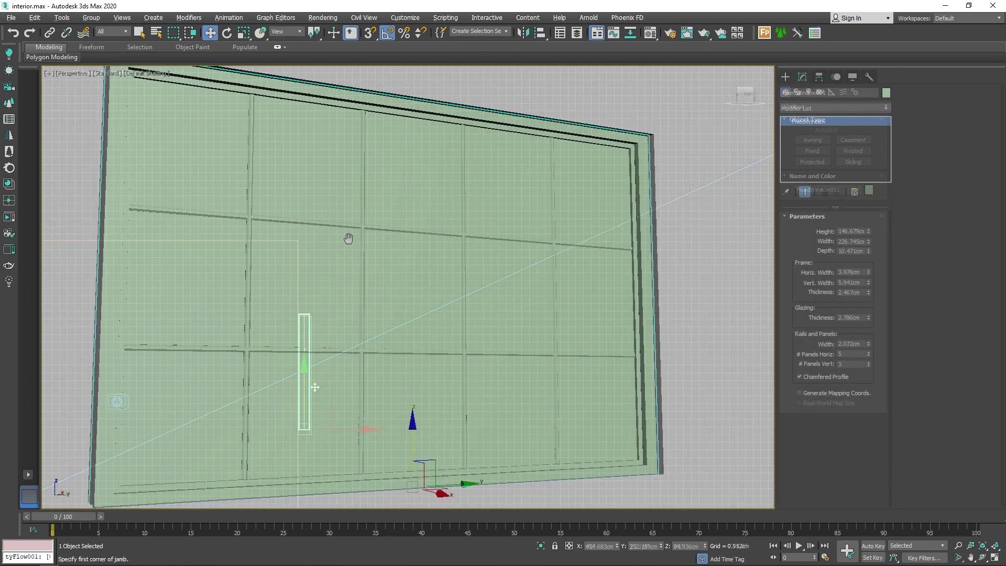
alt+middle_drag(349, 236, 487, 258)
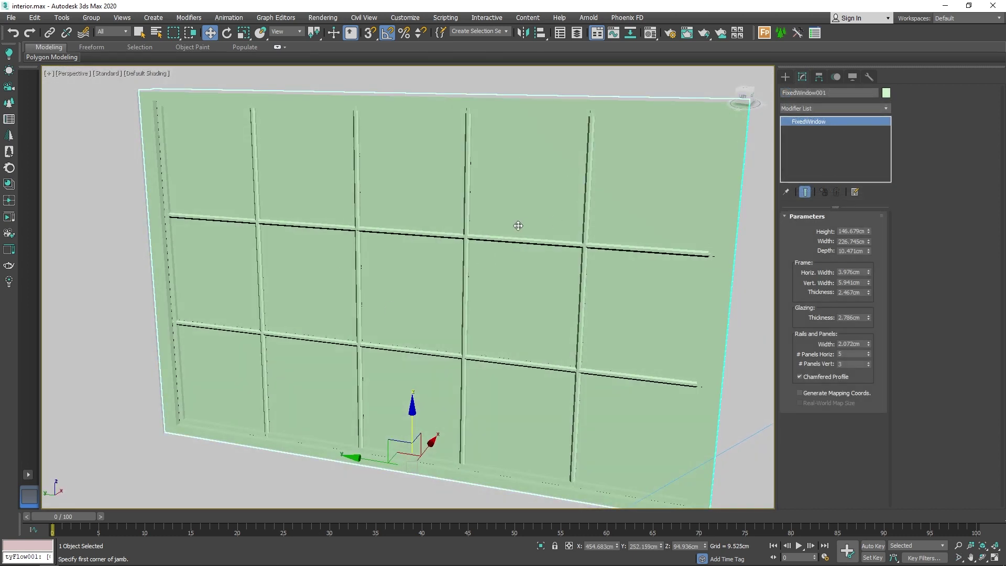
right_click(413, 257)
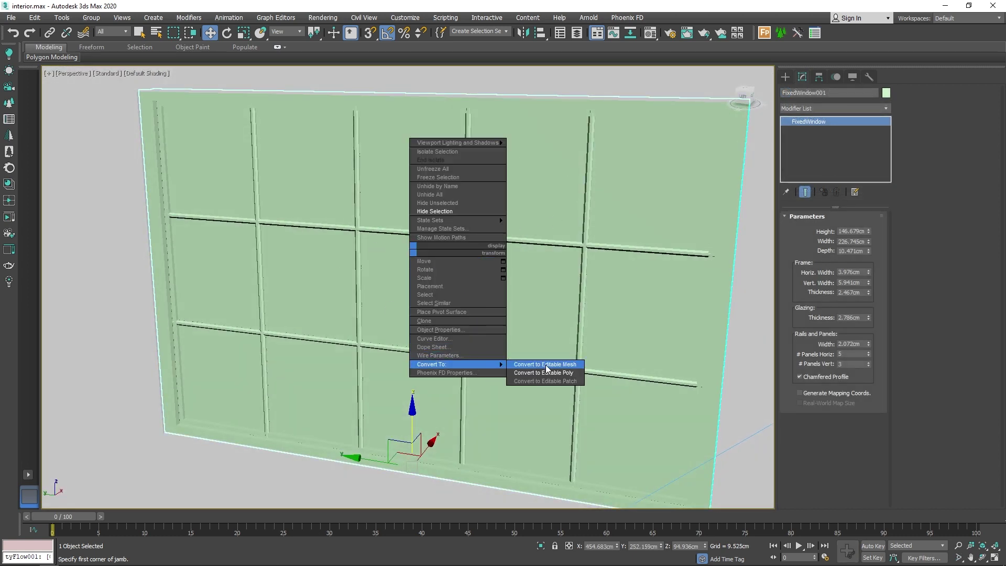
click(547, 372)
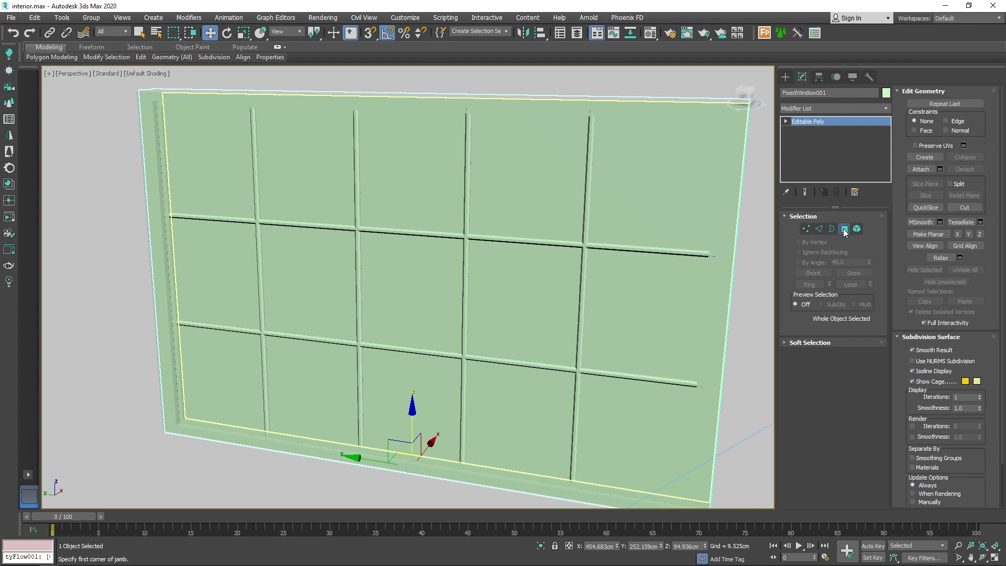
Detach the window's two glass pane polygons as a separate object
click(844, 229)
click(622, 293)
alt+middle_drag(663, 280, 519, 269)
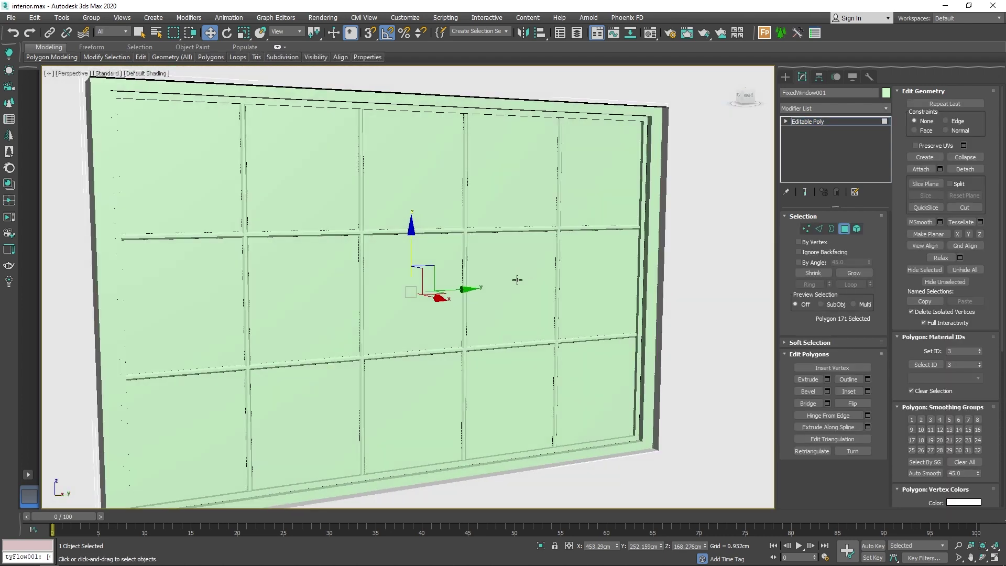
ctrl+click(518, 280)
click(966, 169)
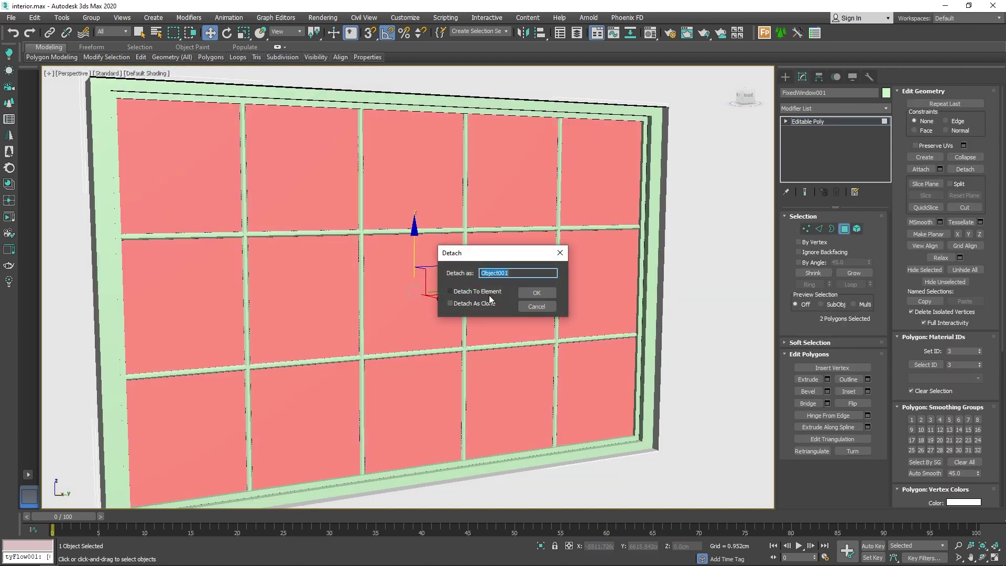
click(533, 284)
Exit polygon mode, deselect the window, and return to the room interior view
click(844, 228)
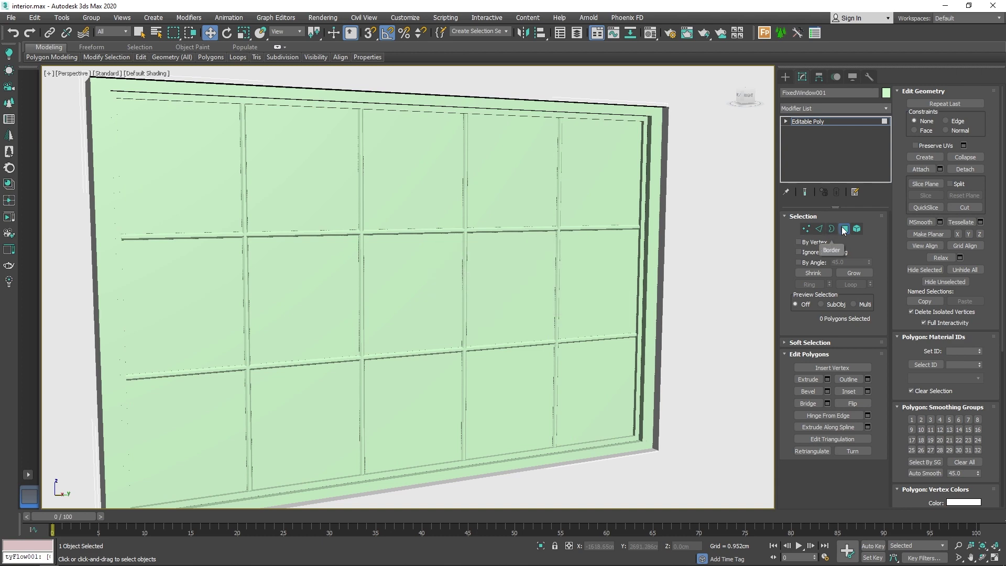
scroll(677, 325, down, 3)
click(718, 328)
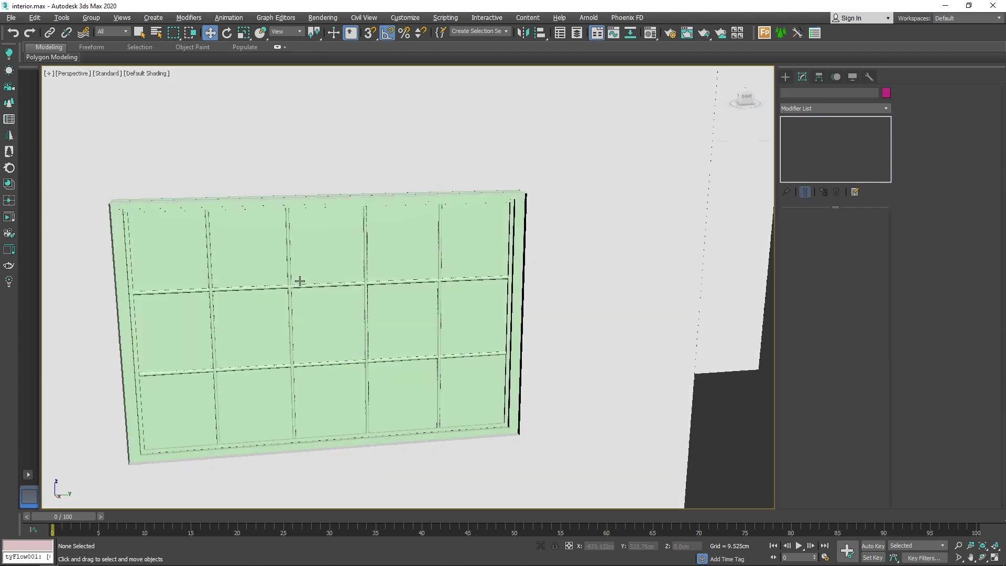
scroll(393, 299, down, 5)
middle_drag(393, 299, 521, 210)
Detach Box001's floor and raised floor section polygons as a new object
key(ctrl+z)
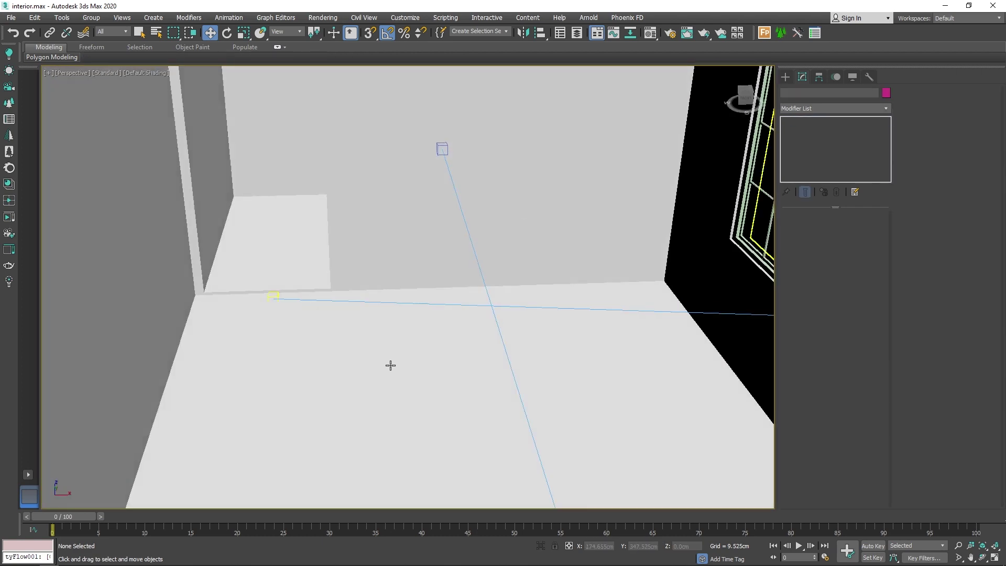
click(844, 228)
click(355, 393)
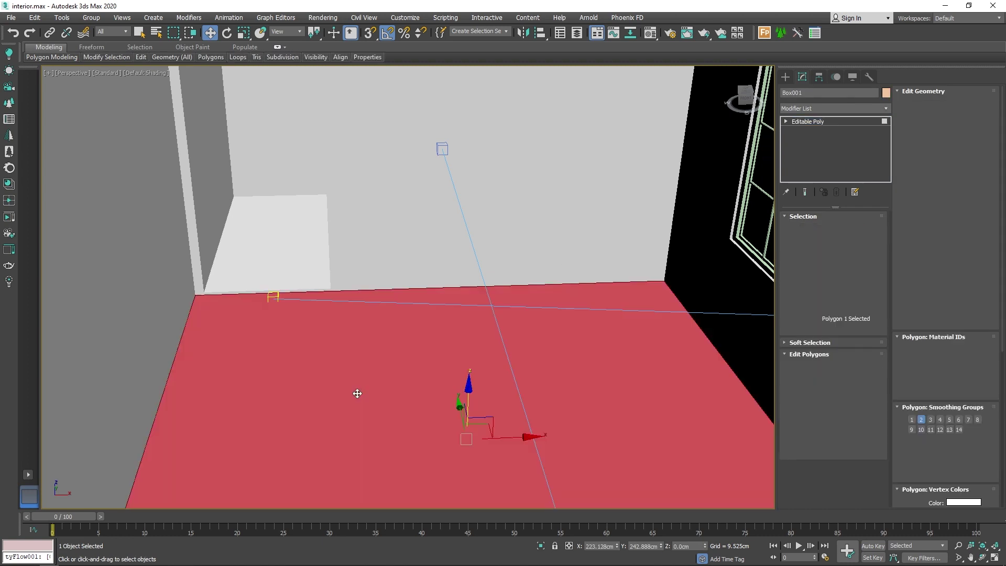
ctrl+click(310, 273)
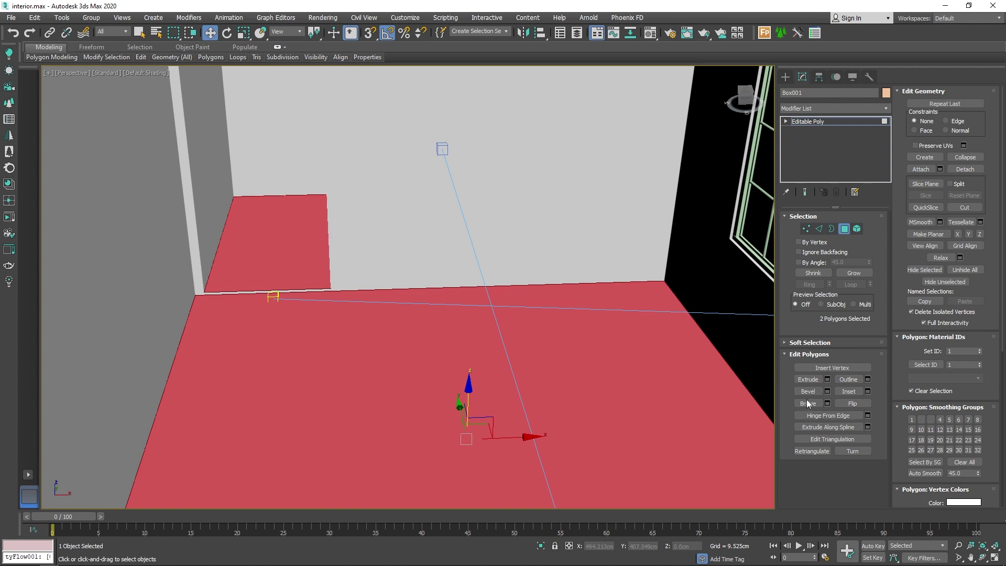
click(964, 169)
click(540, 292)
Exit polygon mode and open the Material Editor
click(844, 229)
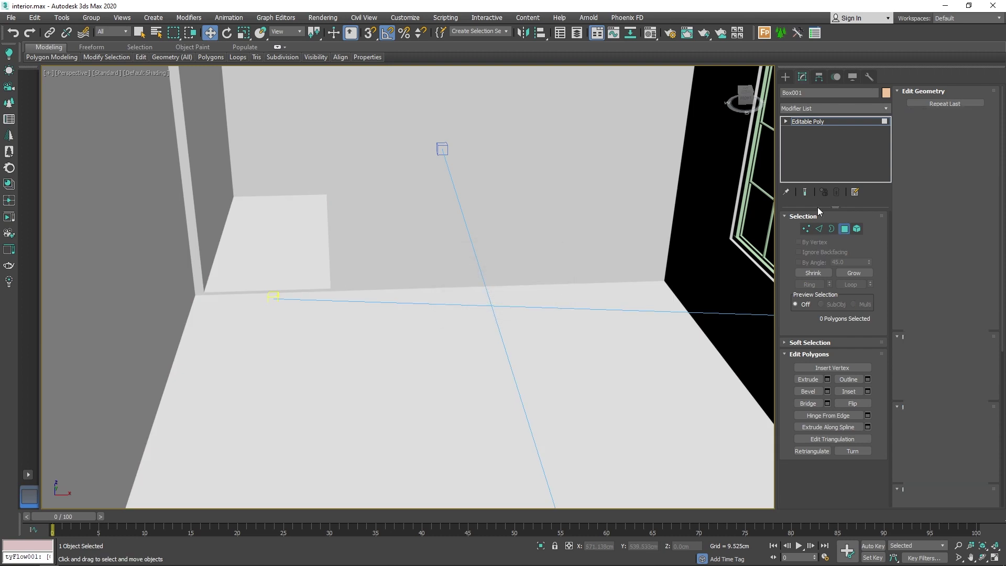
scroll(374, 358, down, 3)
scroll(374, 359, down, 3)
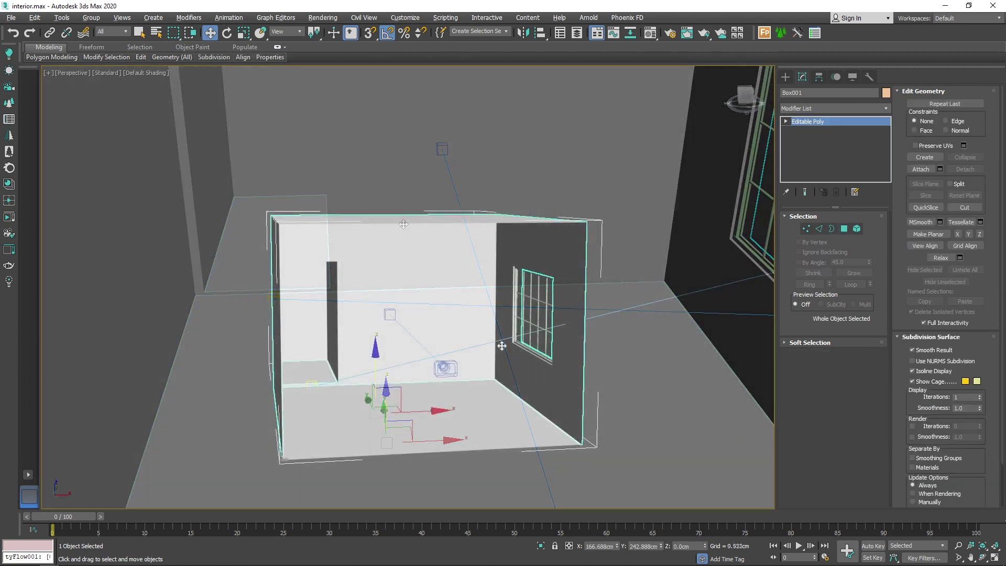
scroll(374, 358, down, 3)
key(m)
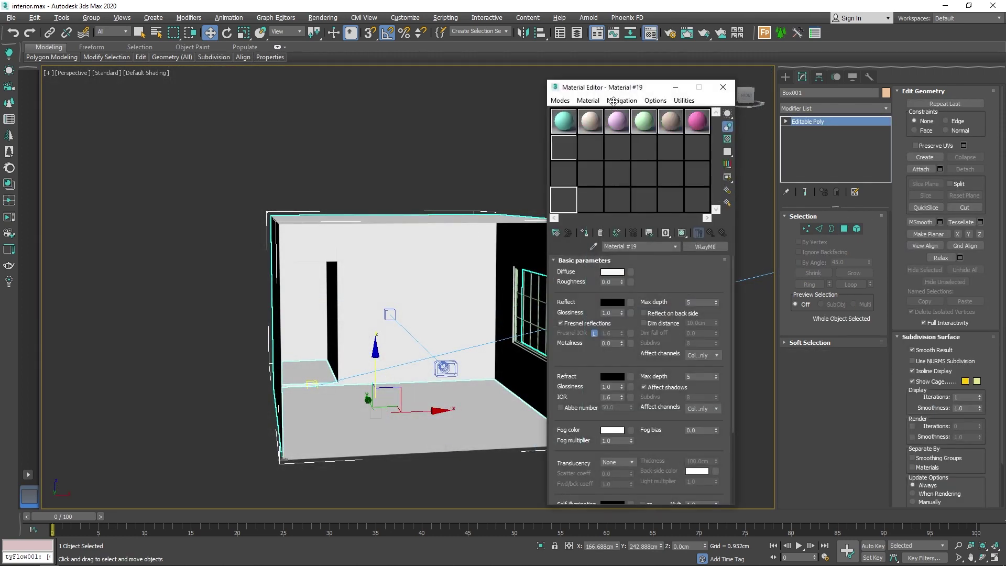
Load Walnut Floor from the Corona library's Wood category into the first material slot
drag(626, 87, 721, 138)
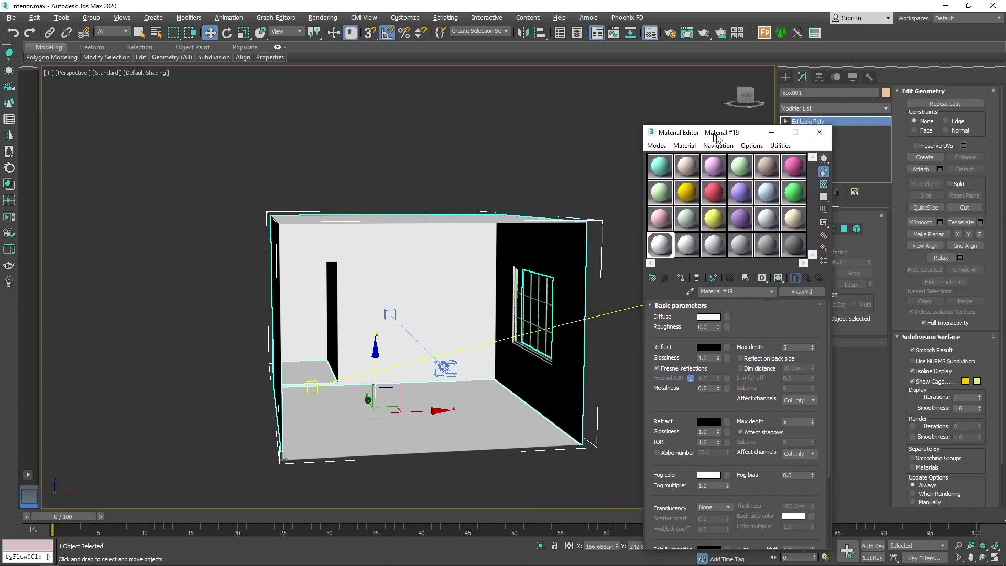
click(10, 187)
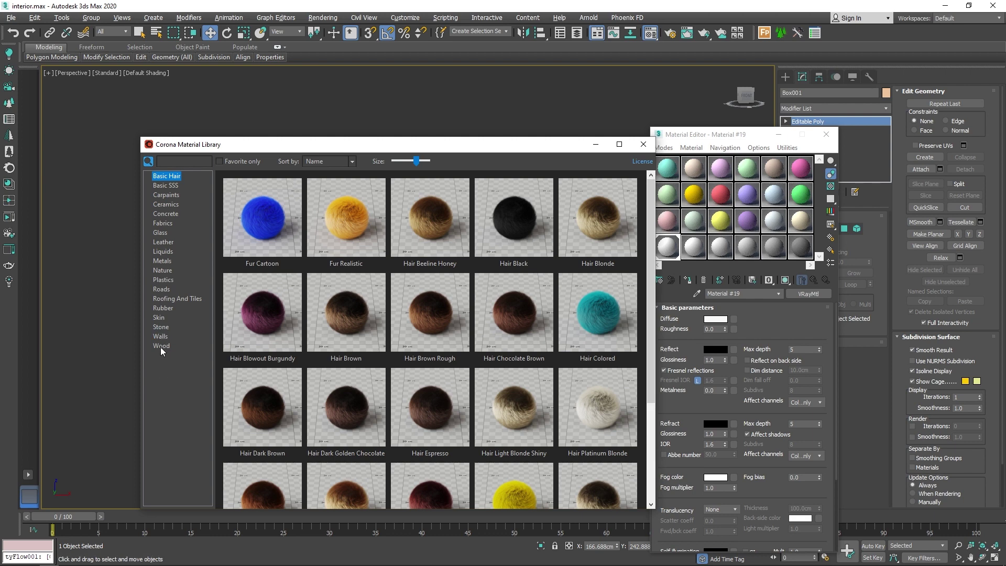
click(161, 346)
mouse_move(508, 148)
mouse_down()
mouse_move(402, 90)
mouse_move(384, 96)
mouse_up()
scroll(366, 315, down, 1)
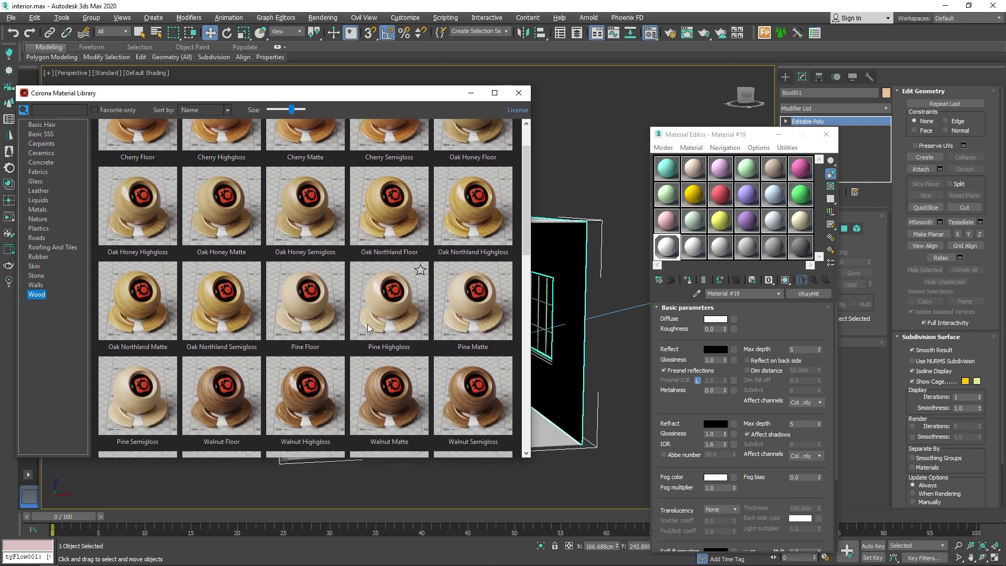
scroll(213, 424, down, 1)
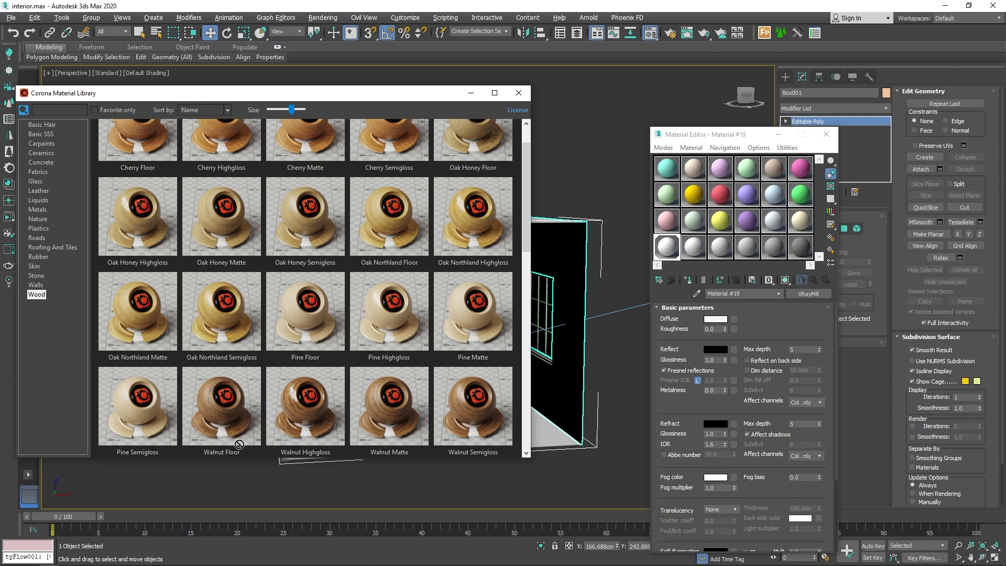
double_click(671, 175)
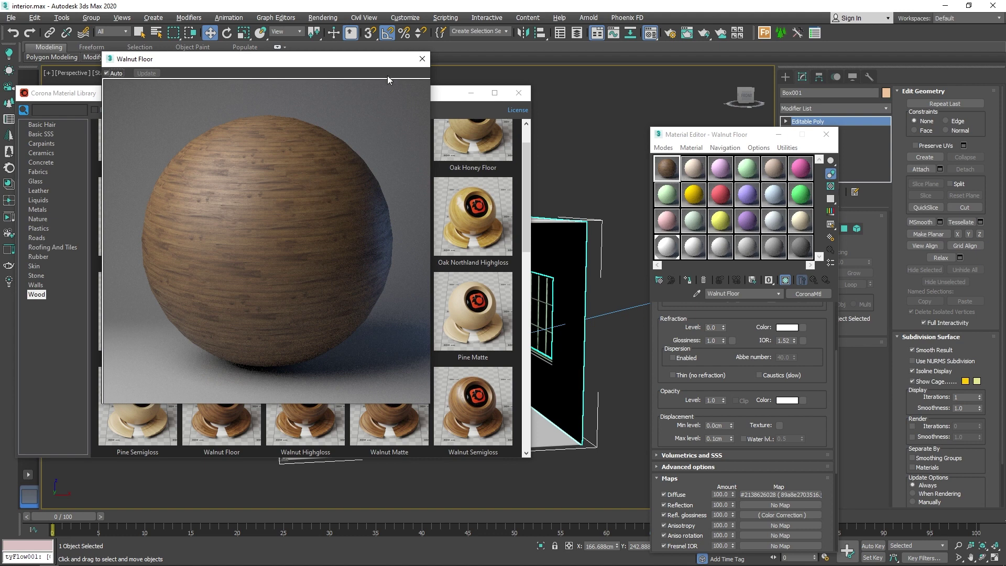
click(422, 58)
drag(420, 95, 346, 94)
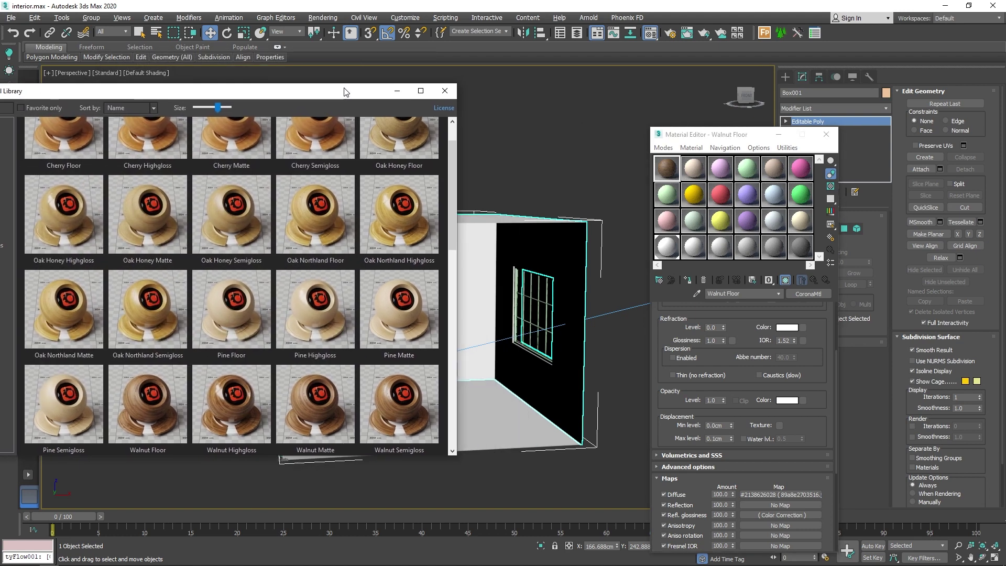
Assign Walnut Floor to the detached floor and show its texture in the viewport
click(499, 401)
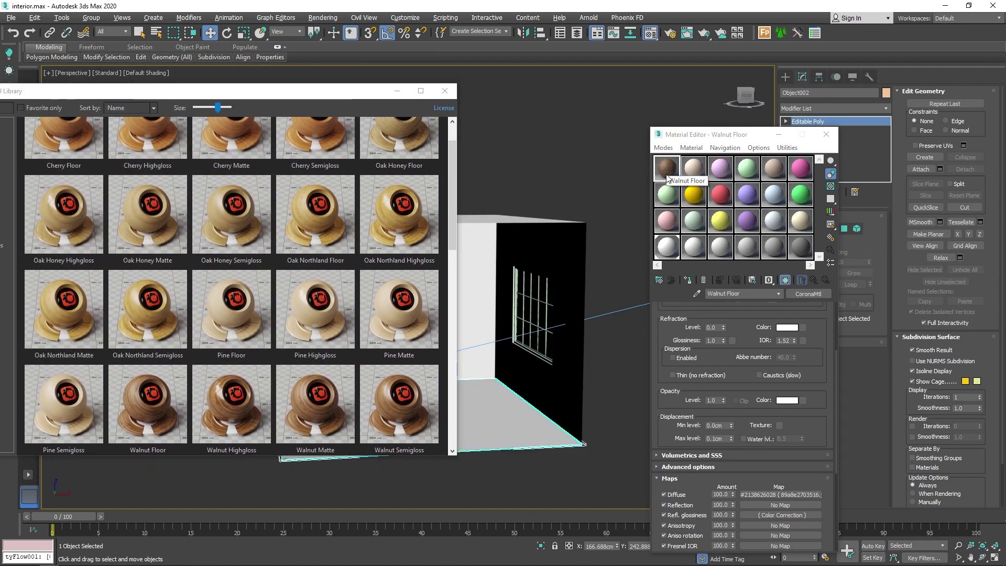
click(687, 280)
scroll(510, 407, up, 3)
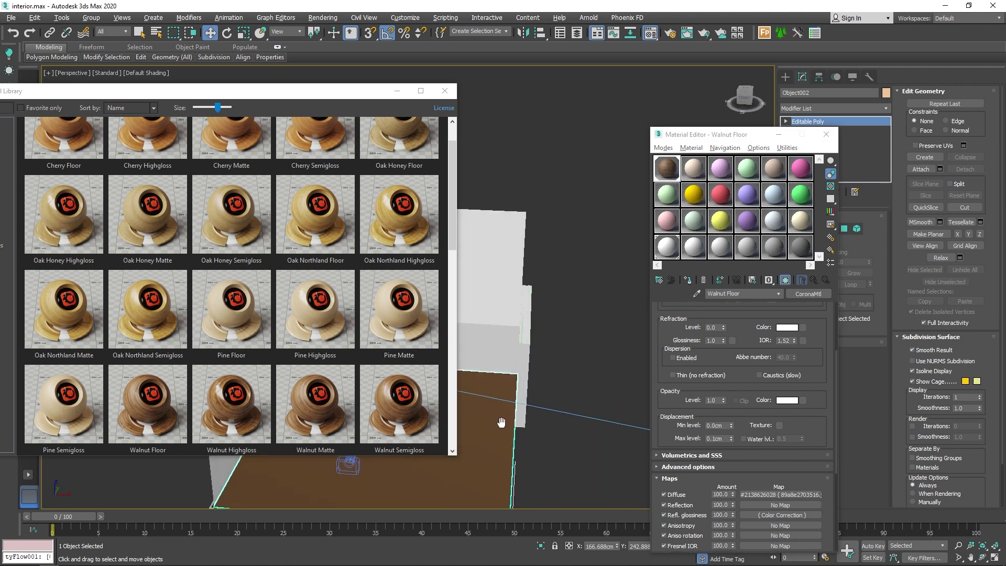
scroll(510, 406, up, 3)
scroll(509, 406, up, 3)
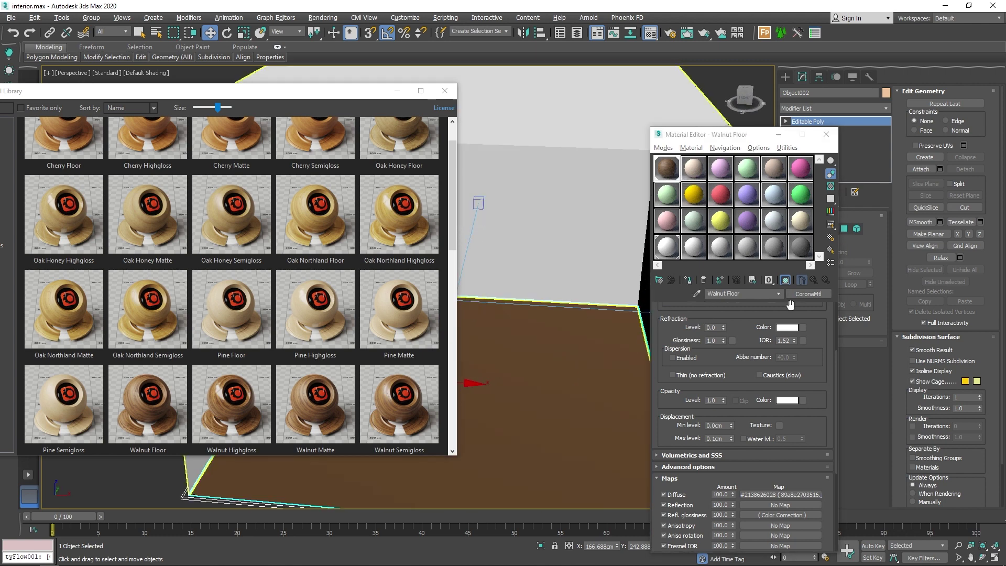
click(786, 282)
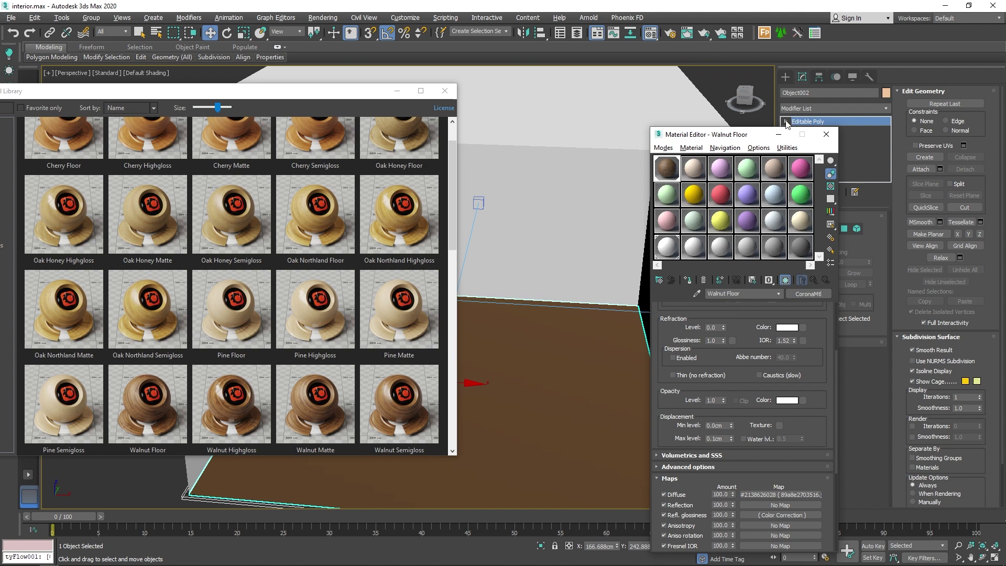
drag(741, 137, 684, 137)
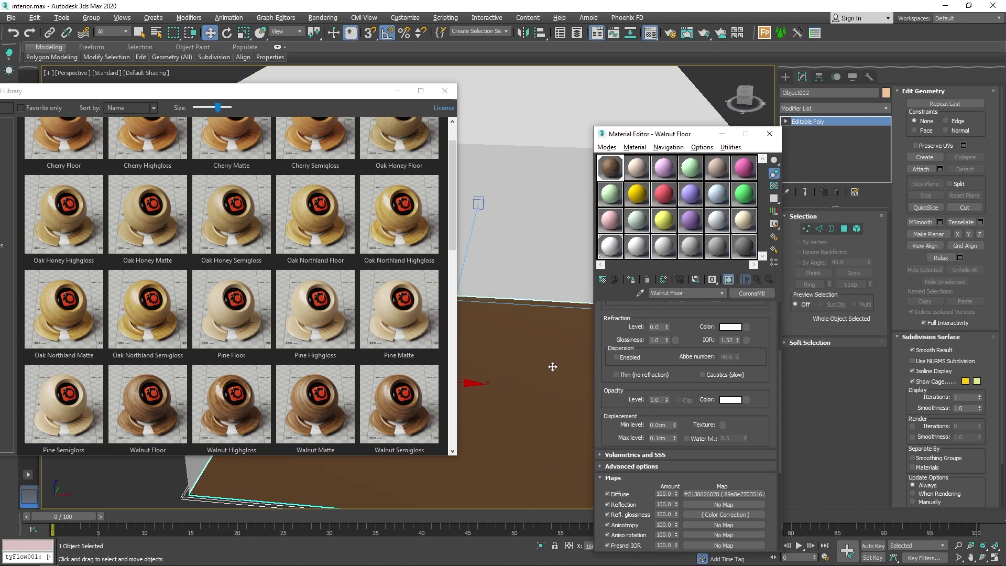
Add a UVW Map modifier to the floor with Box mapping
click(833, 107)
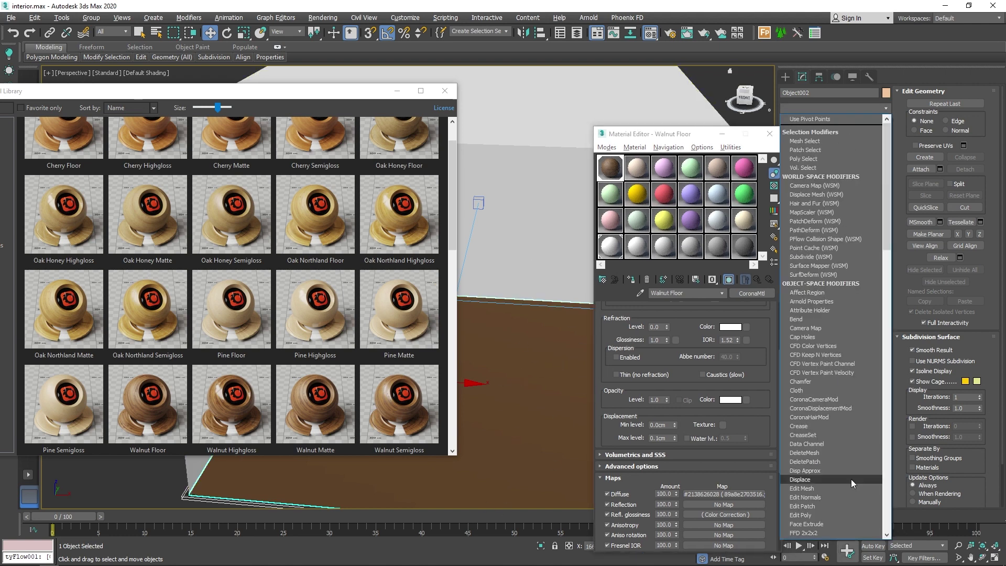
key(u)
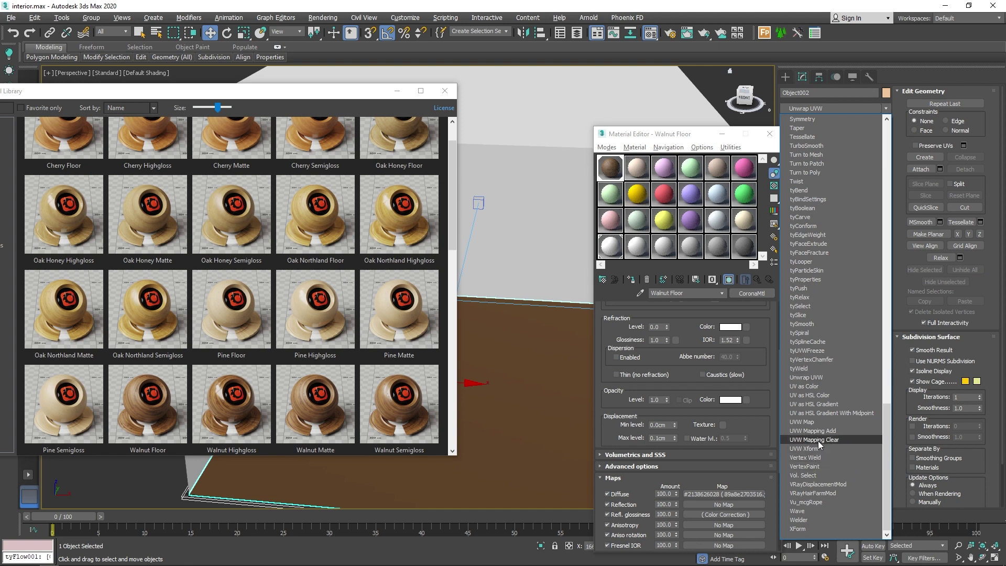
click(817, 420)
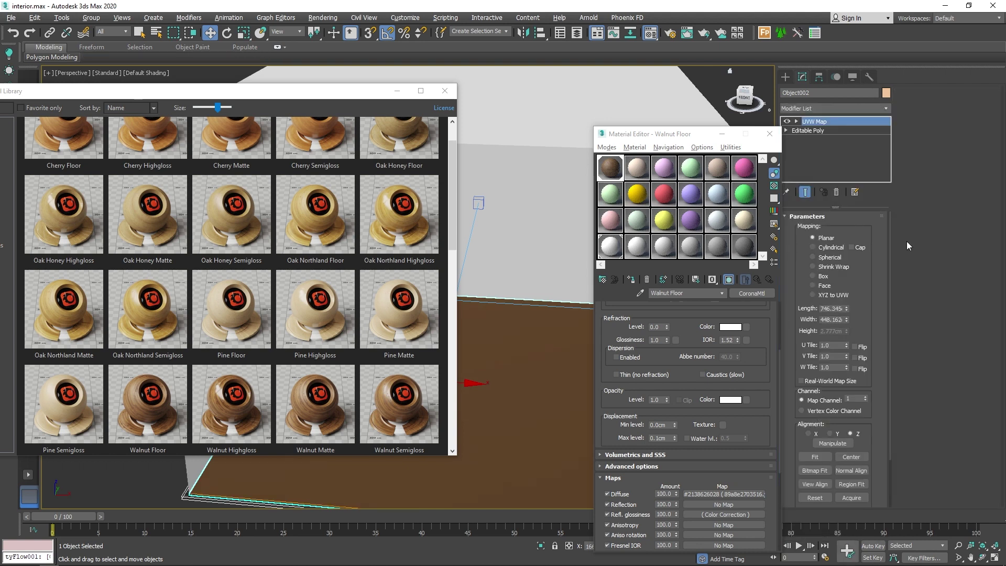
click(821, 276)
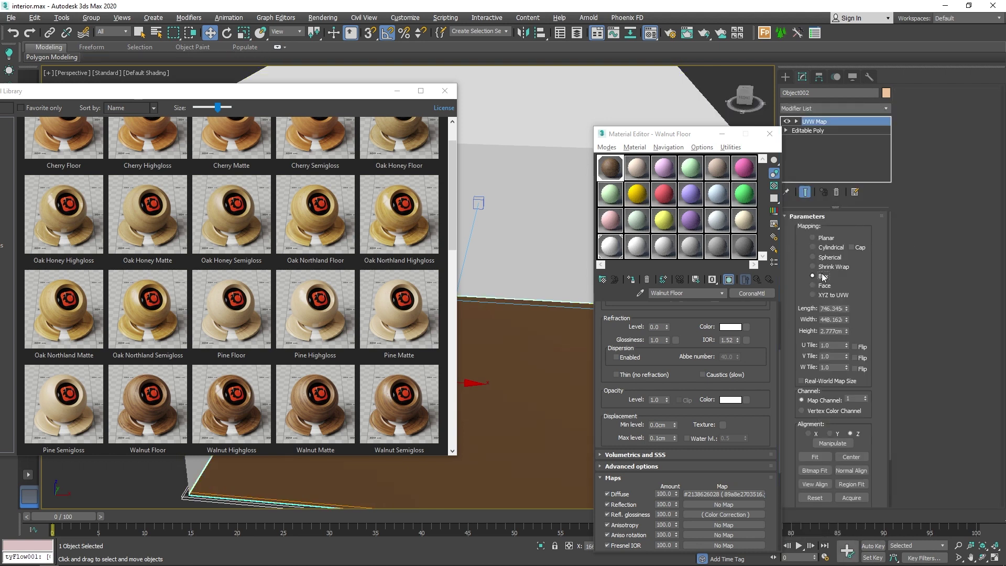
alt+middle_drag(542, 444, 489, 434)
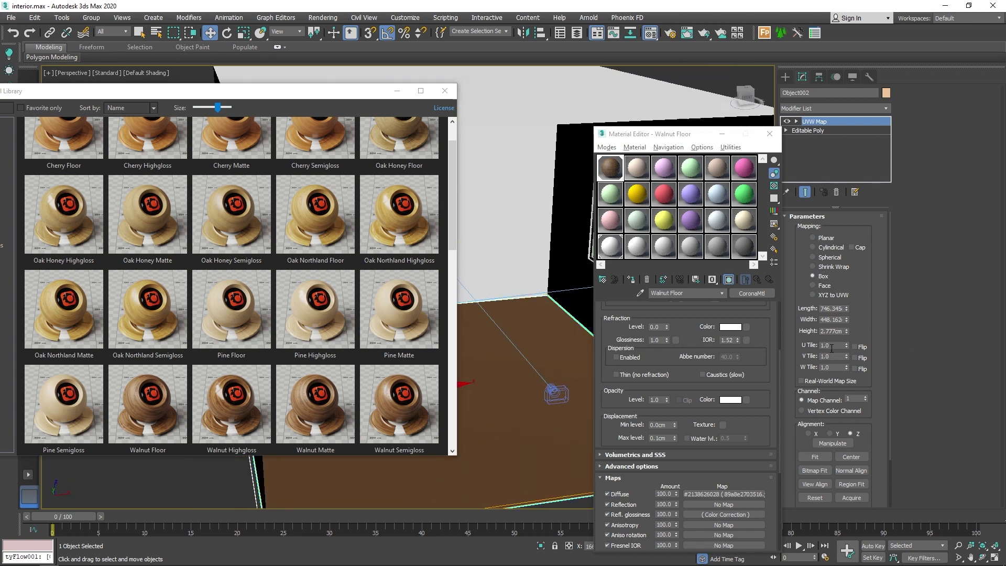
Raise the U and V tiling to 10000 and close the material library
drag(847, 347, 838, 250)
drag(838, 145, 815, 144)
drag(814, 194, 813, 121)
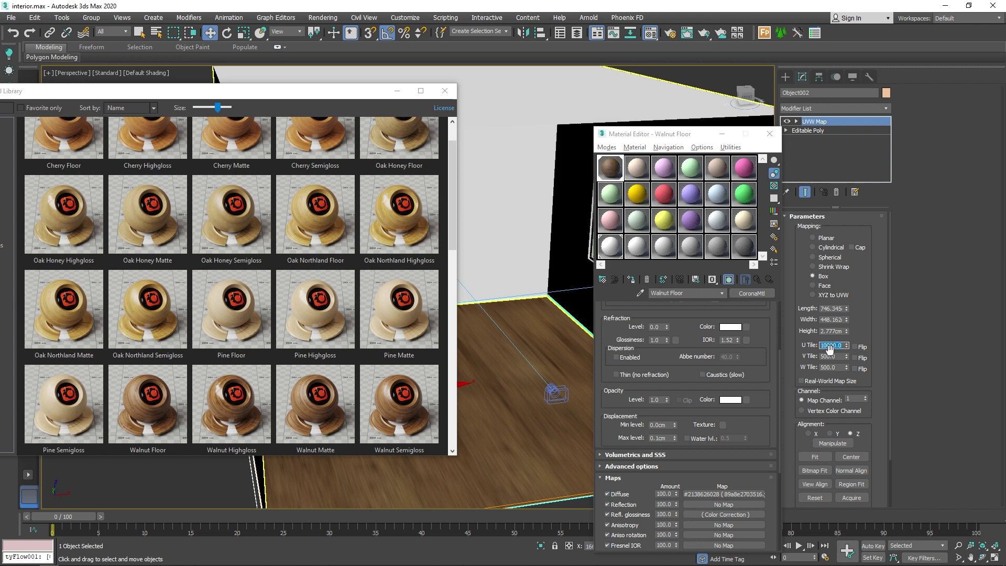
double_click(835, 357)
text(10000)
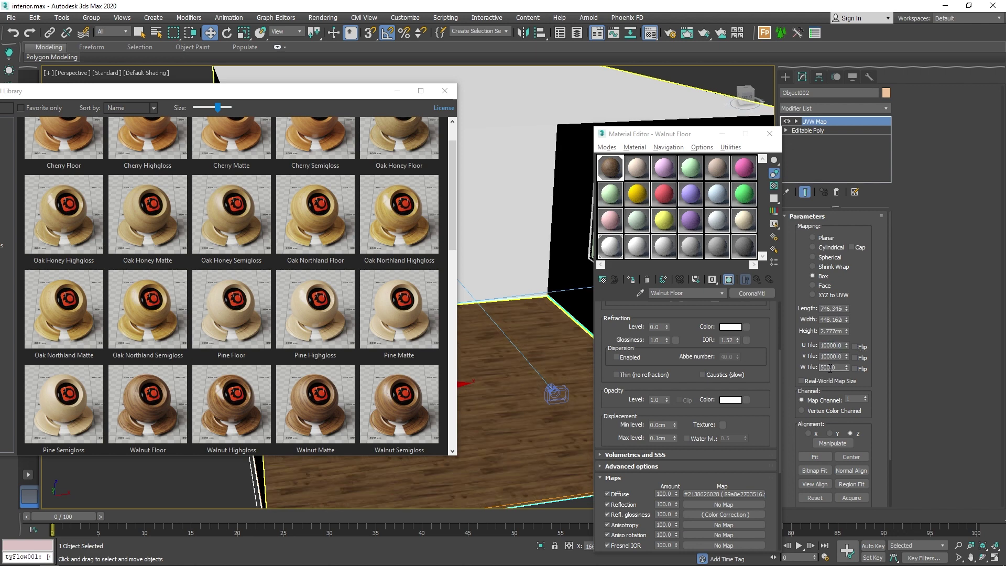
mouse_move(531, 456)
alt+middle_down()
mouse_move(550, 427)
mouse_move(532, 442)
mouse_move(517, 364)
alt+middle_up()
click(444, 91)
mouse_move(438, 322)
alt+middle_down()
mouse_move(498, 362)
mouse_move(456, 344)
mouse_move(459, 331)
mouse_move(476, 337)
mouse_move(456, 378)
alt+middle_up()
click(637, 168)
Assign material slot 2 to Box001 and browse the Corona library's Concrete materials
click(454, 161)
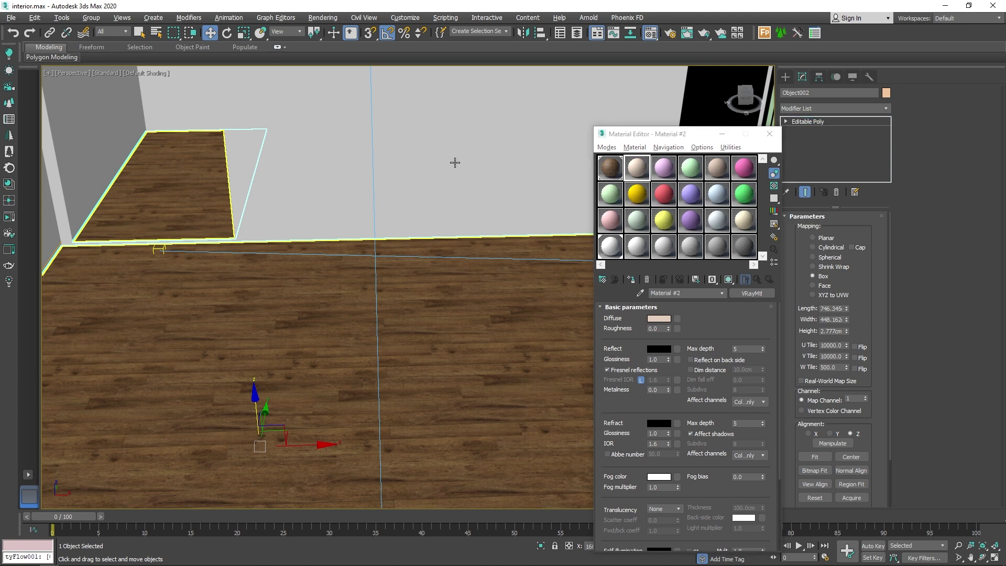
click(633, 279)
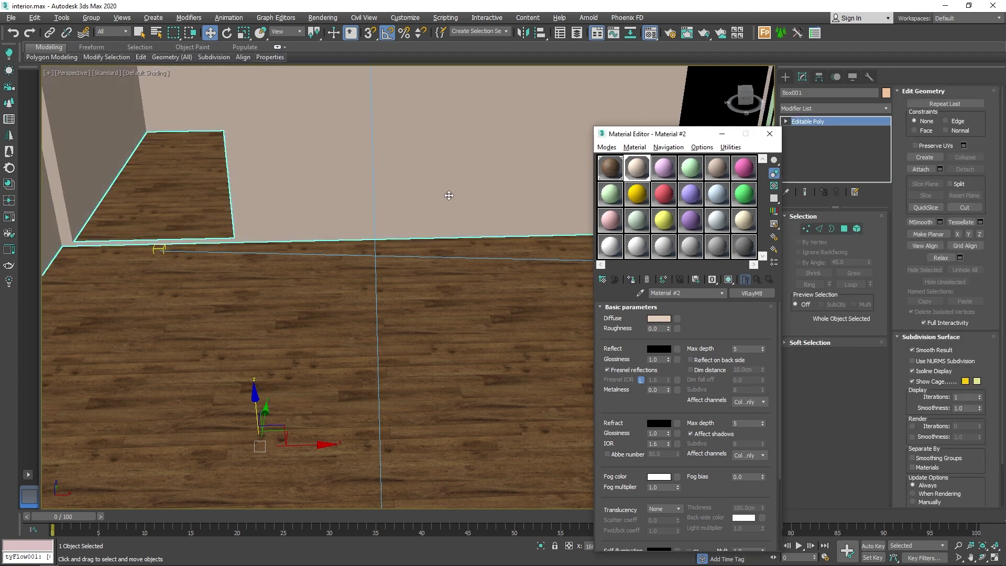
click(13, 186)
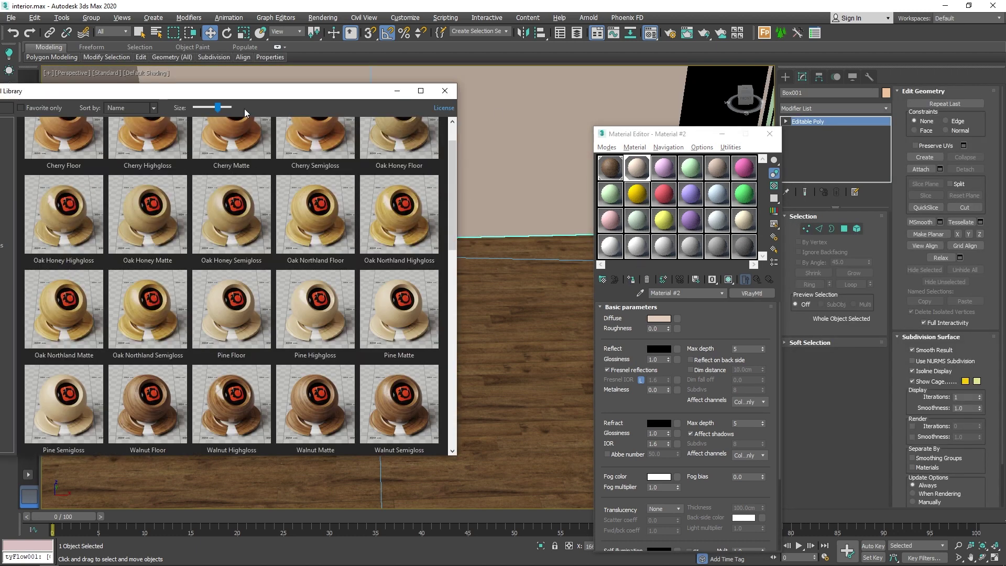
drag(248, 99, 382, 109)
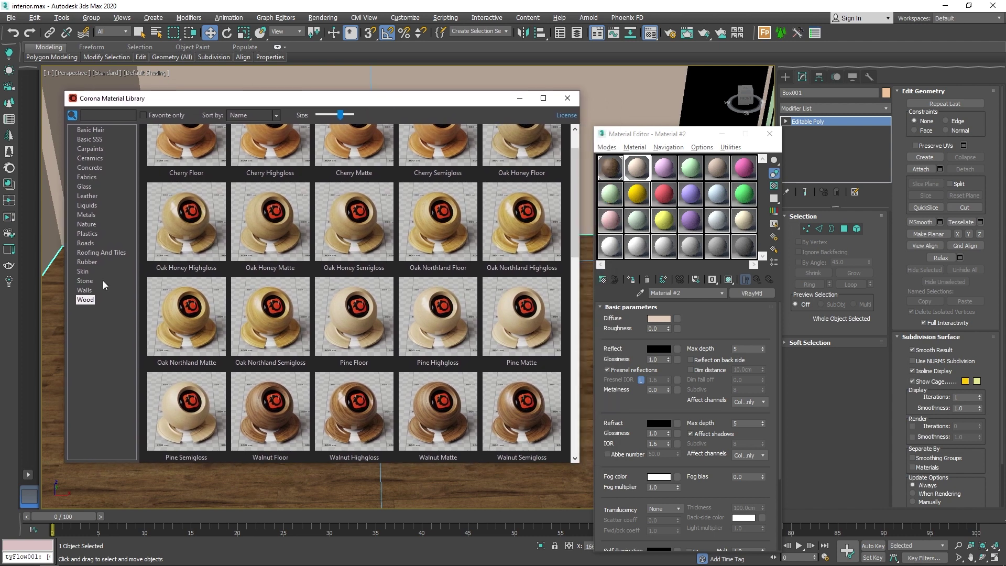
click(89, 168)
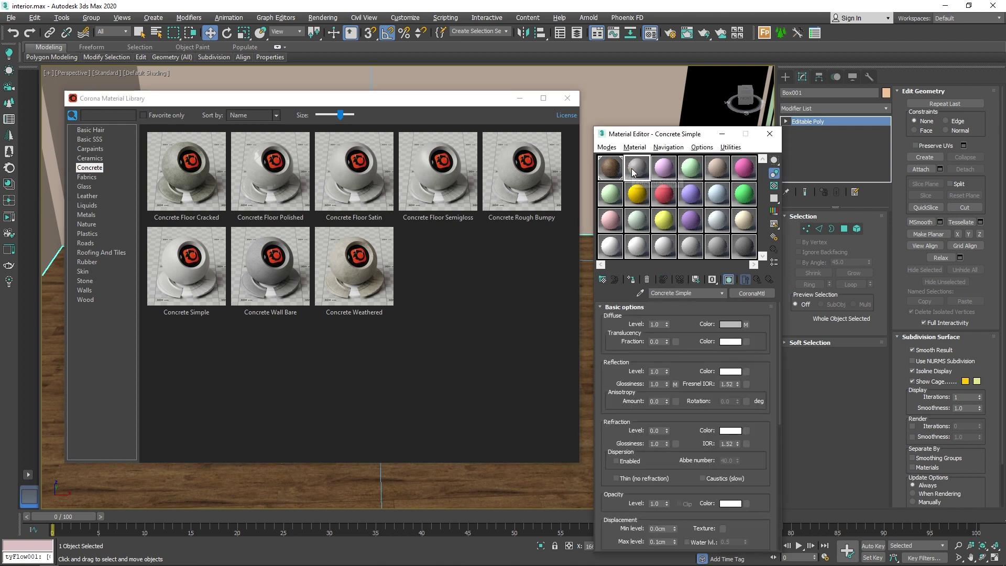
Copy Object002's UVW Map modifier and paste it above Box001's Editable Poly
right_click(819, 120)
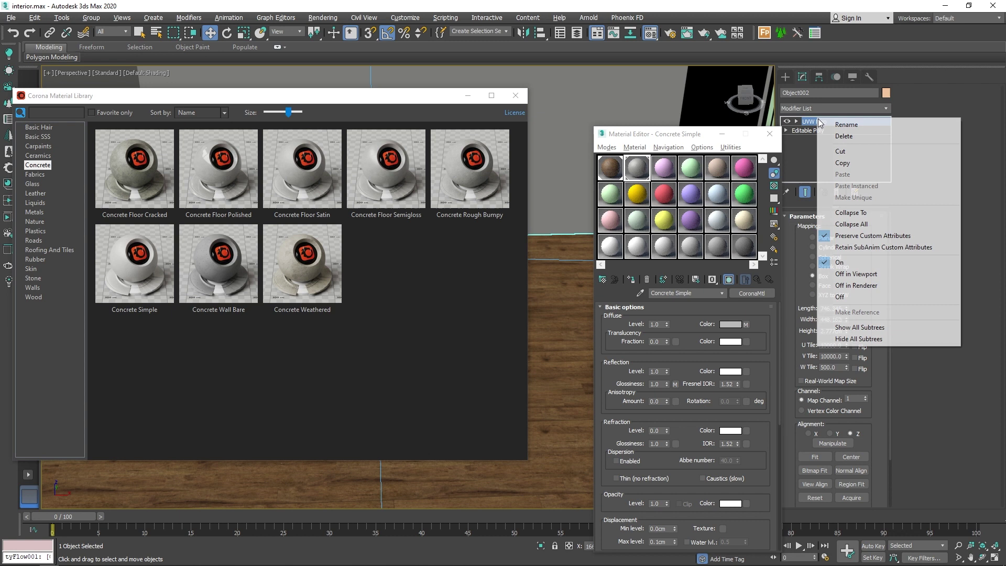
click(844, 166)
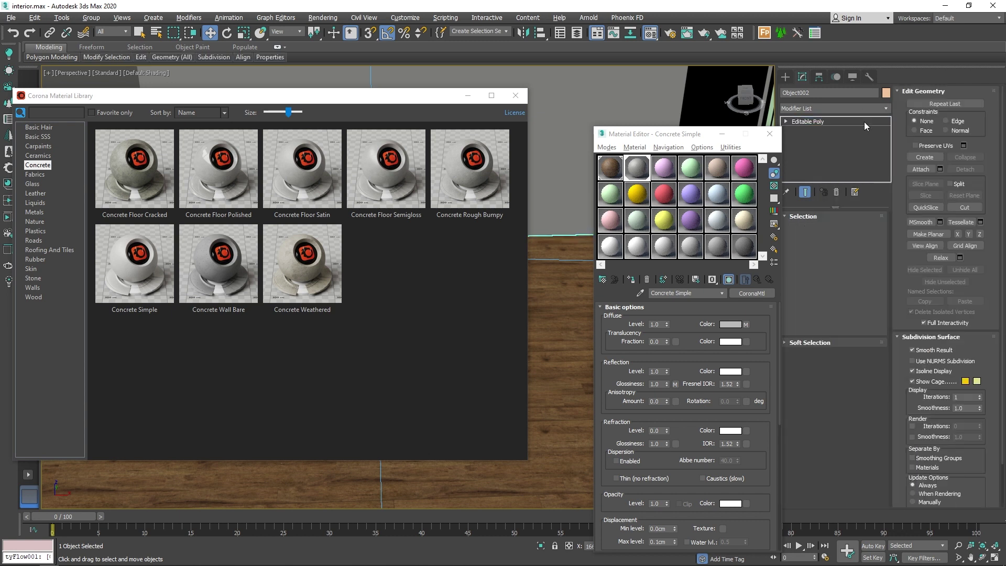
right_click(822, 118)
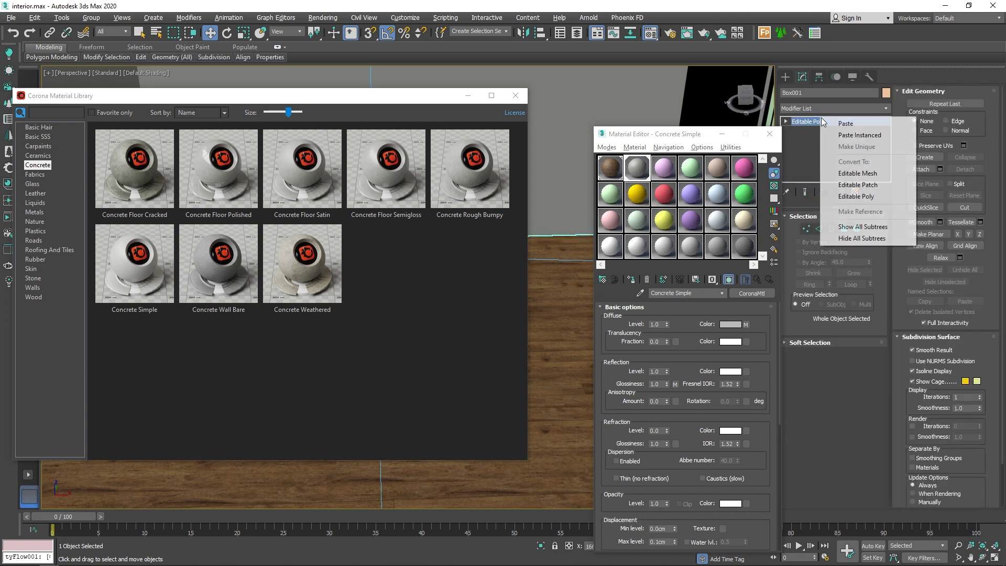
click(848, 125)
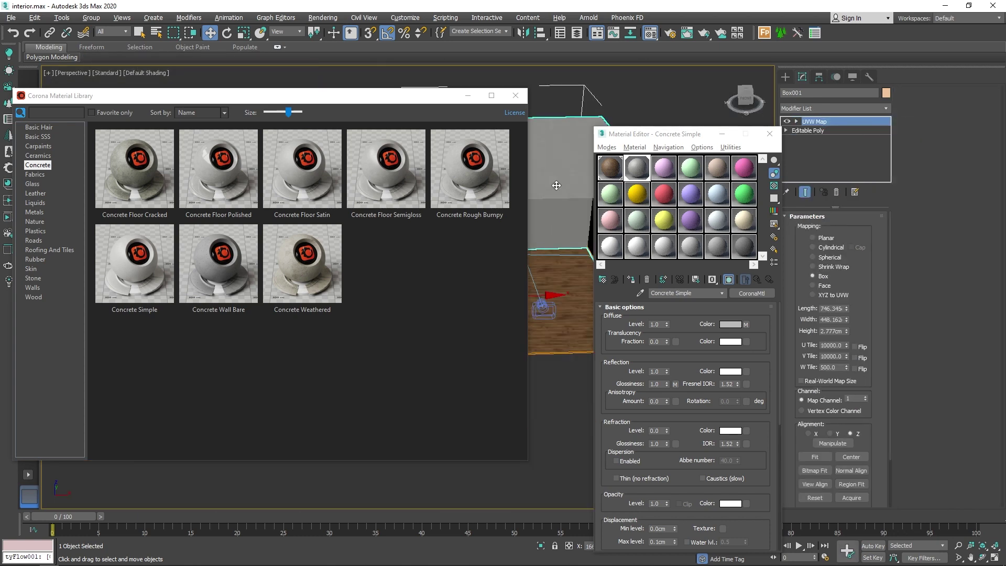
alt+middle_drag(559, 228, 565, 208)
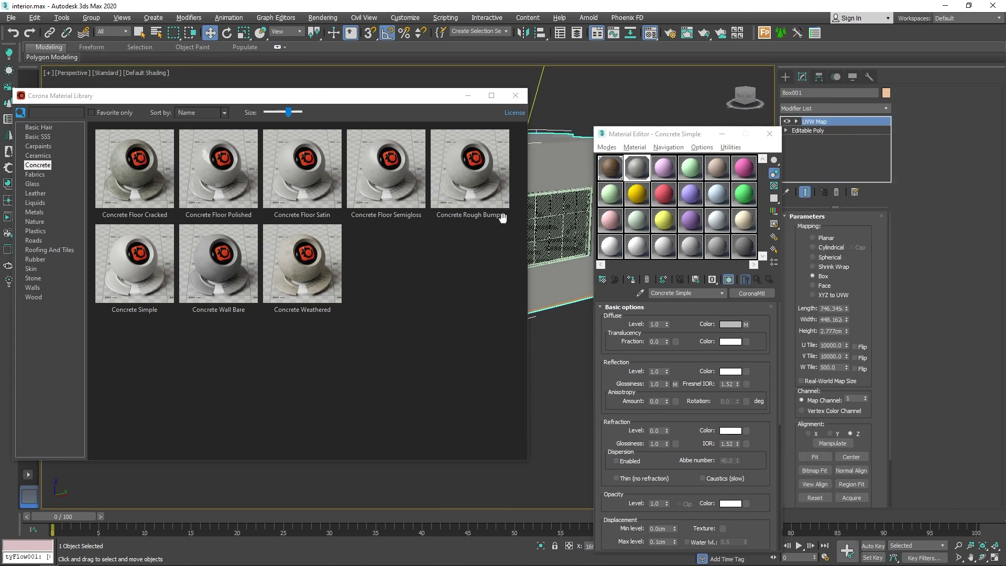
Load Glass Frosted into material slot 3 and assign it to the window pane Object001
click(564, 208)
click(664, 167)
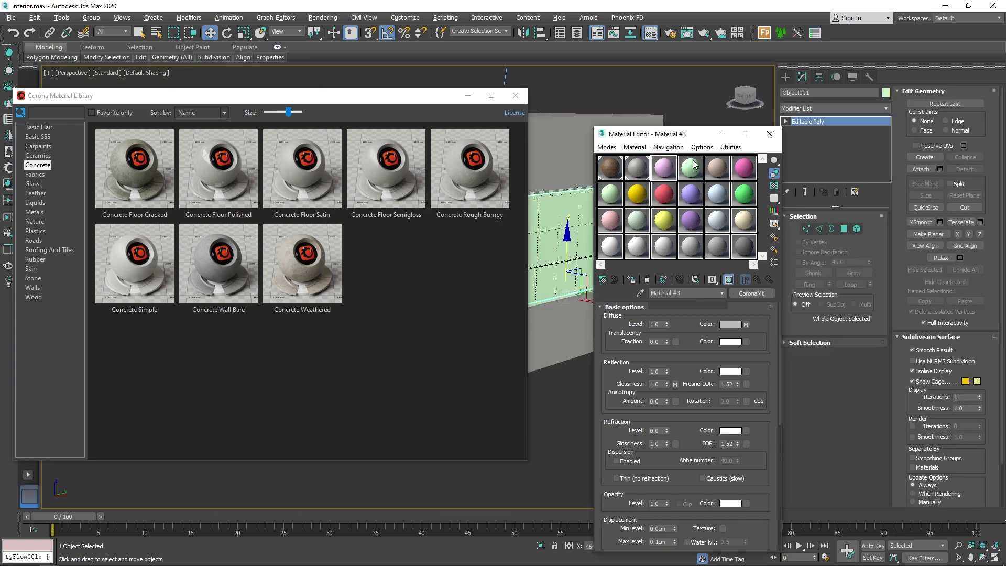
click(33, 185)
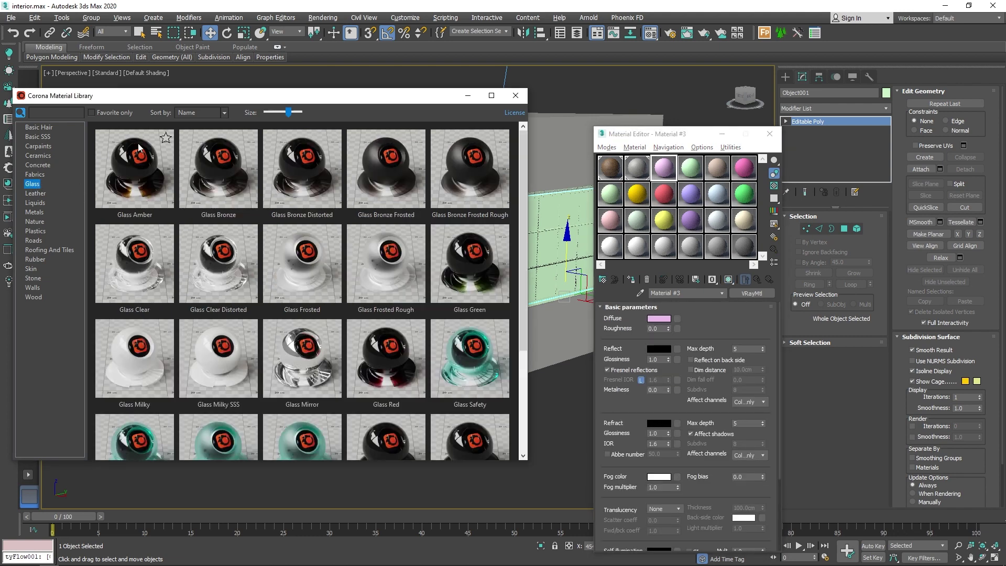
scroll(487, 250, down, 1)
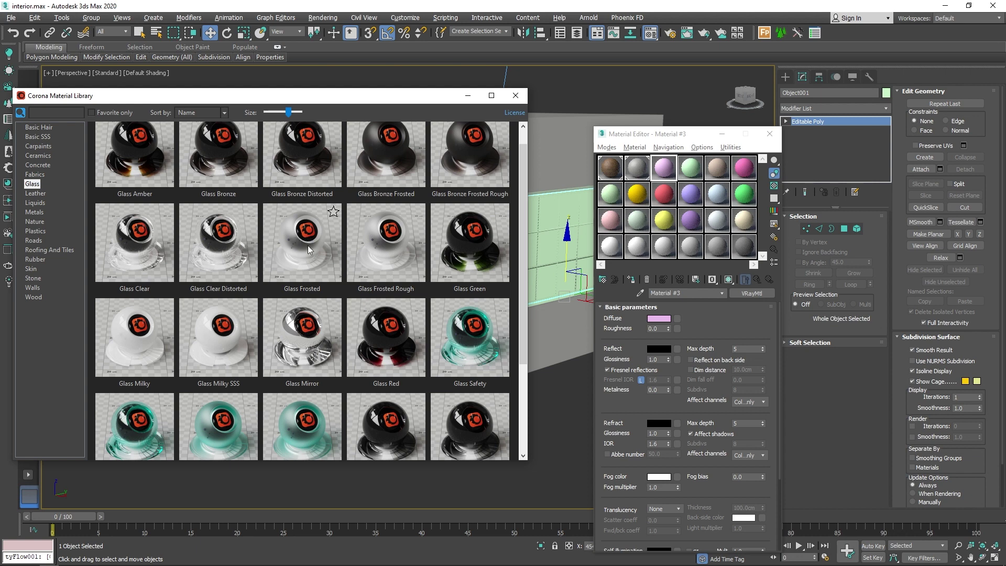
drag(663, 169, 663, 170)
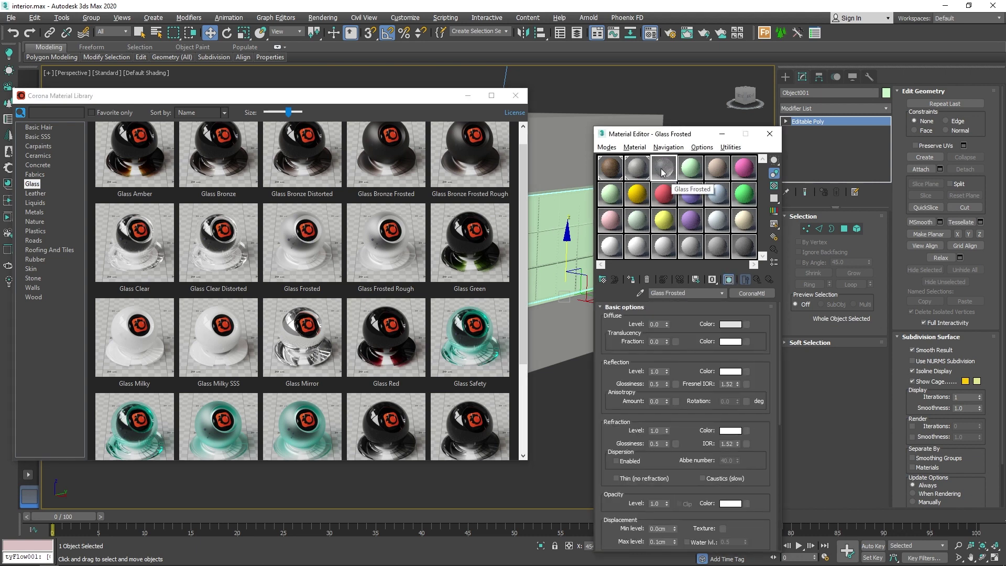
click(632, 280)
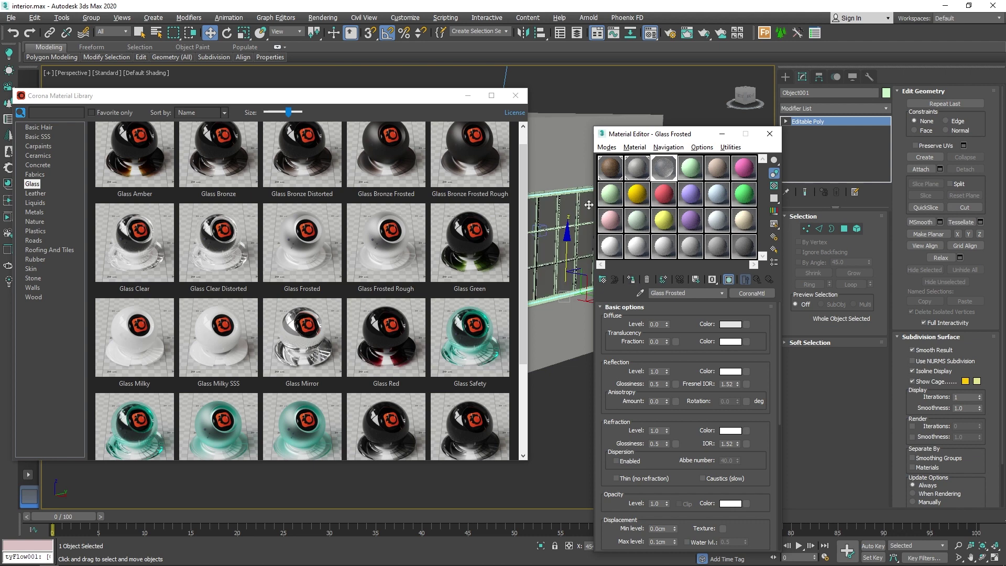
Orbit to the window and select the window frame FixedWindow001
alt+middle_drag(589, 205, 558, 211)
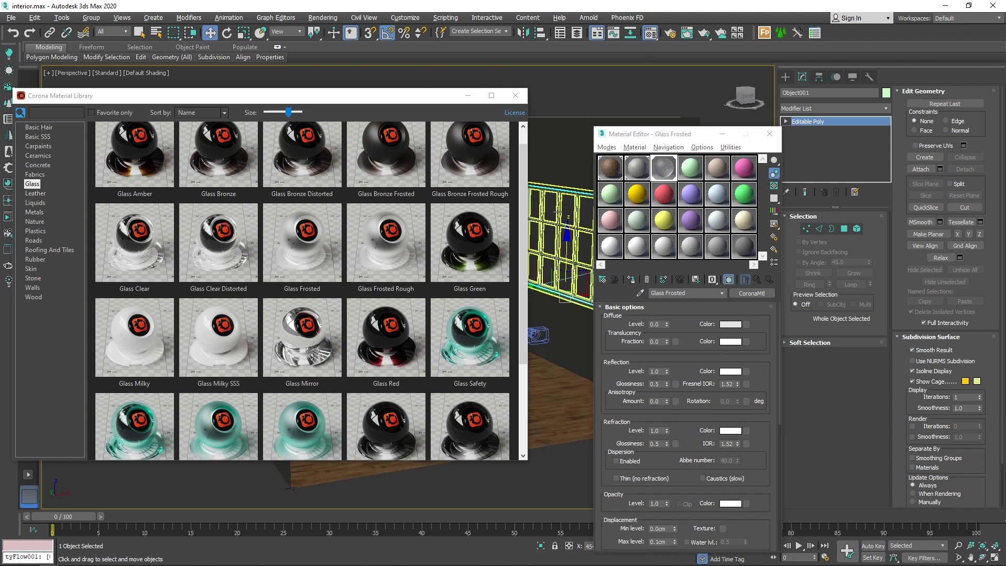
scroll(557, 210, up, 3)
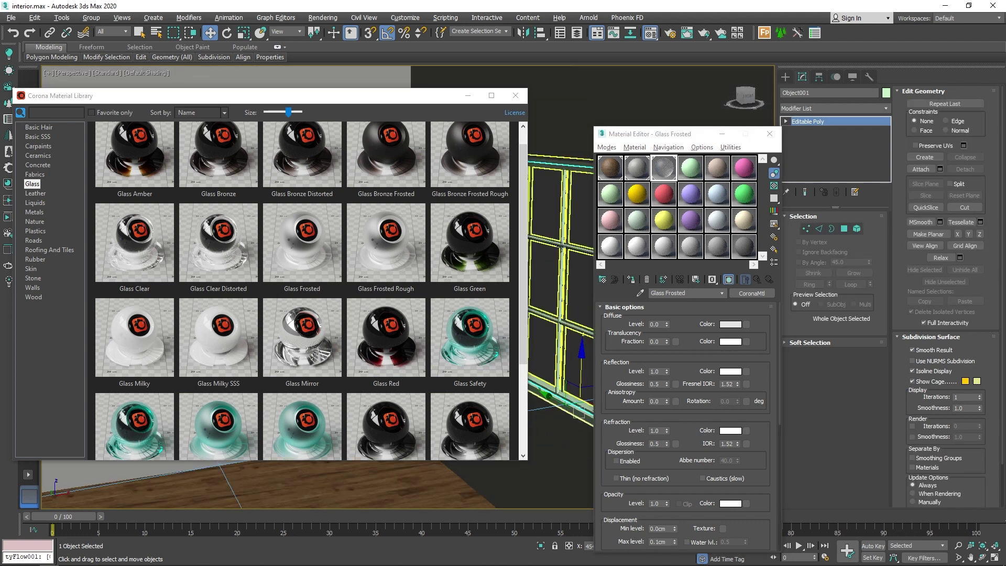
click(568, 174)
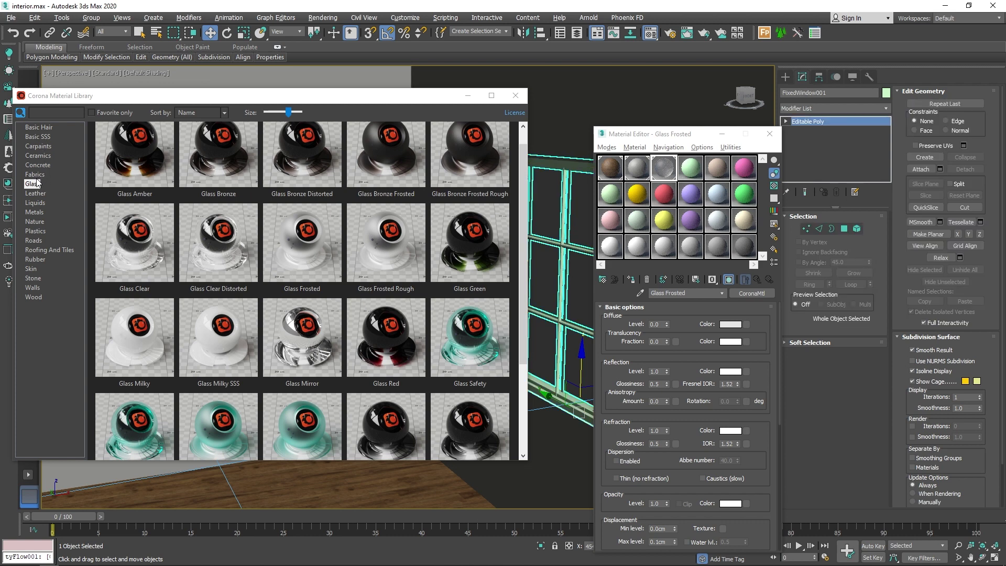
Load the Plastics material Acrylic Opaque White Dirty into material slot 4
click(38, 231)
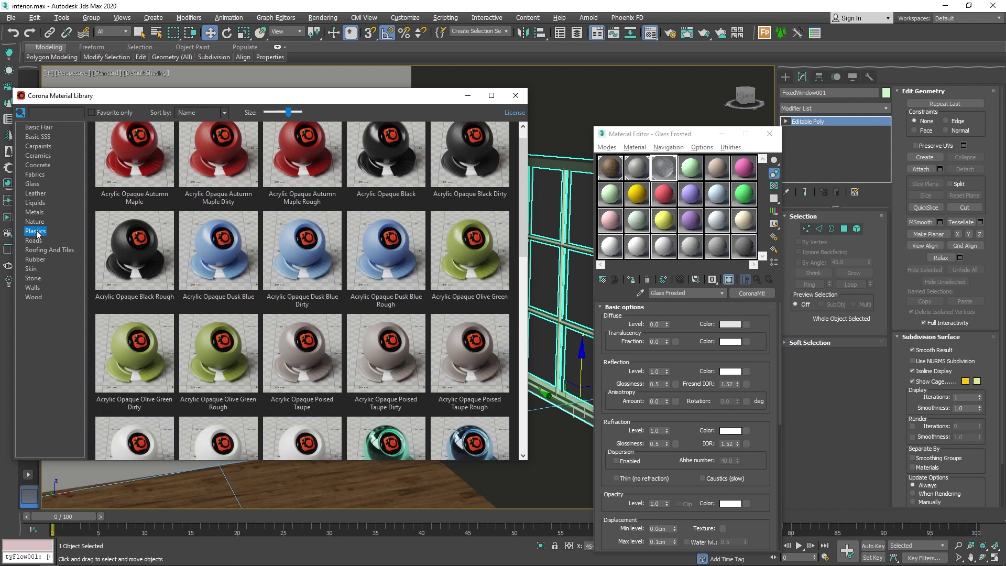
scroll(328, 221, down, 1)
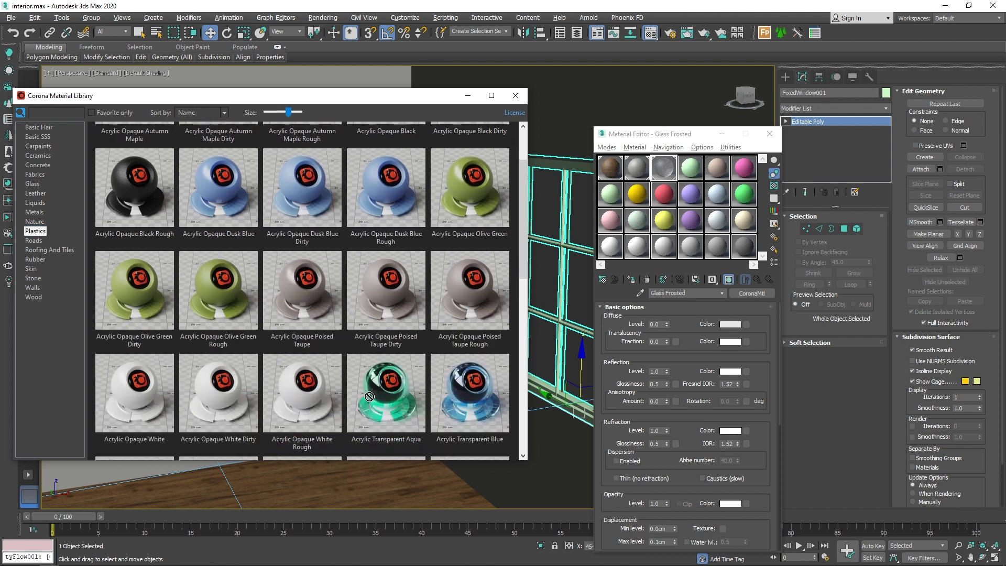
click(692, 168)
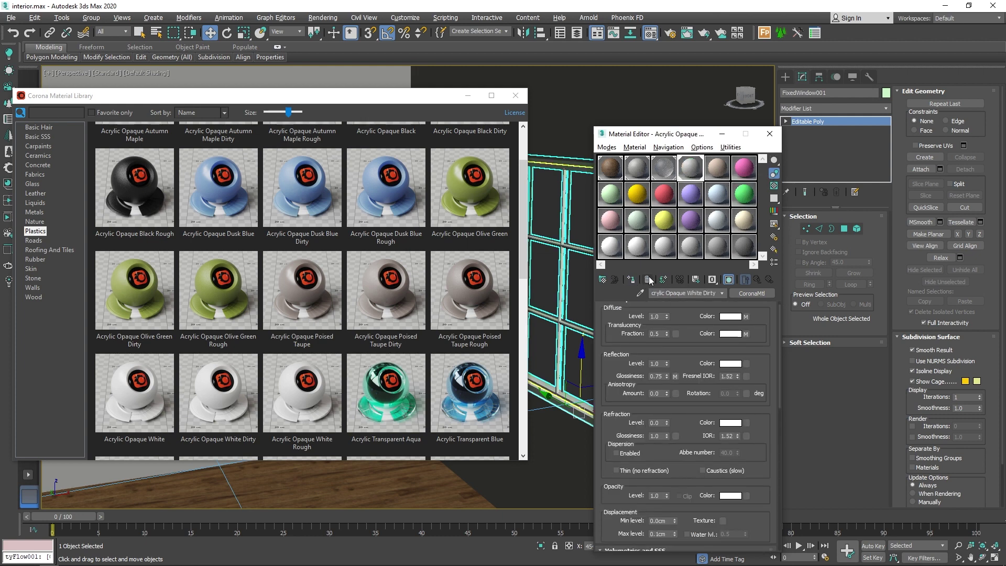
mouse_move(563, 172)
alt+middle_down()
mouse_move(606, 139)
mouse_move(587, 167)
alt+middle_up()
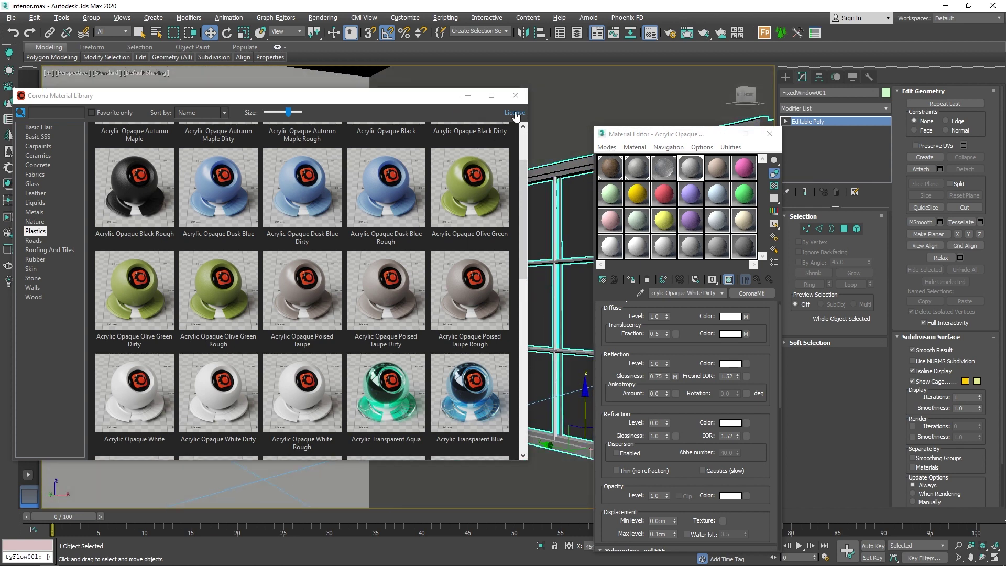
Close the material library and view the room through the camera, centred
click(517, 96)
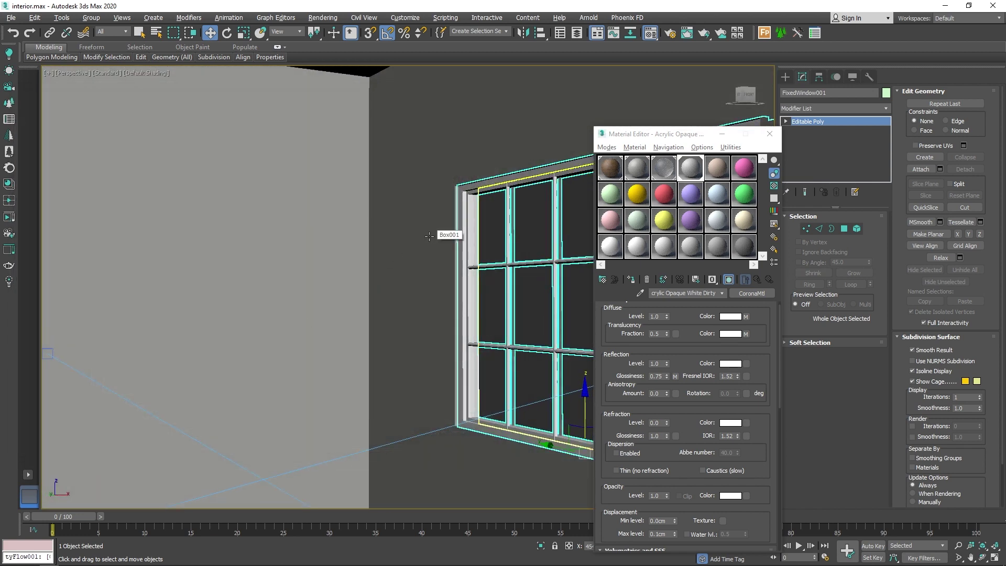
key(c)
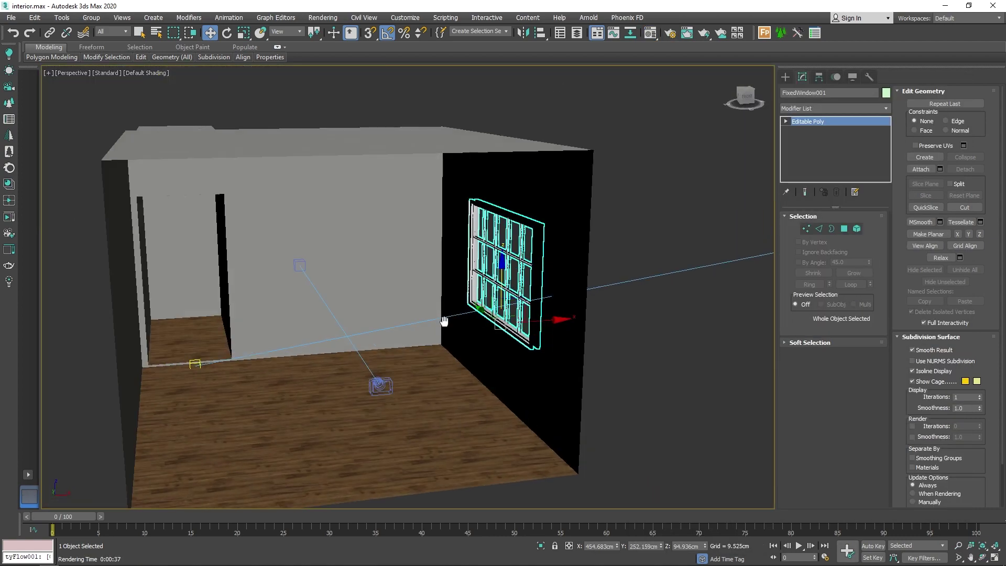
middle_drag(444, 321, 489, 311)
Switch from 3ds Max to the Model folder window in File Explorer
key(alt+Tab)
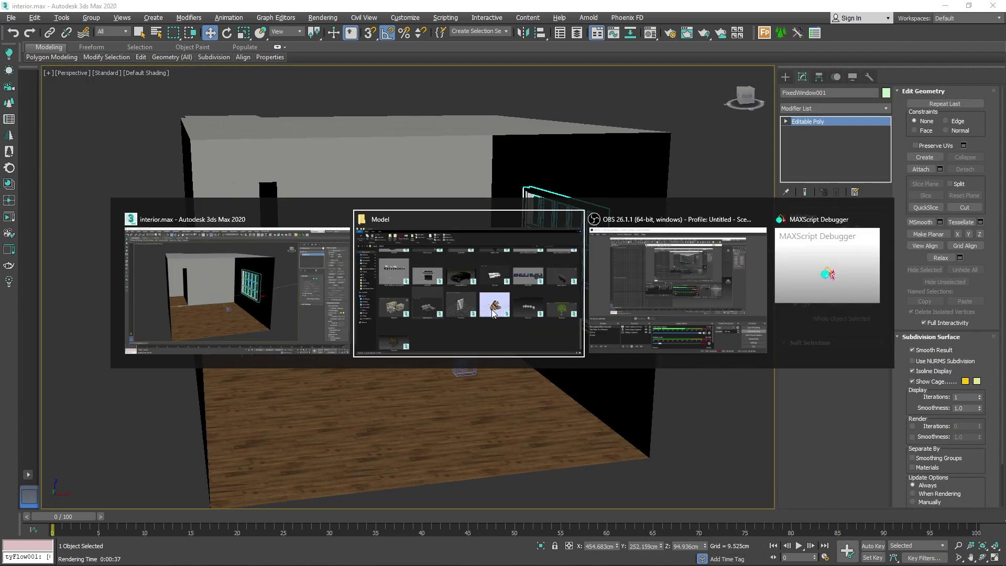